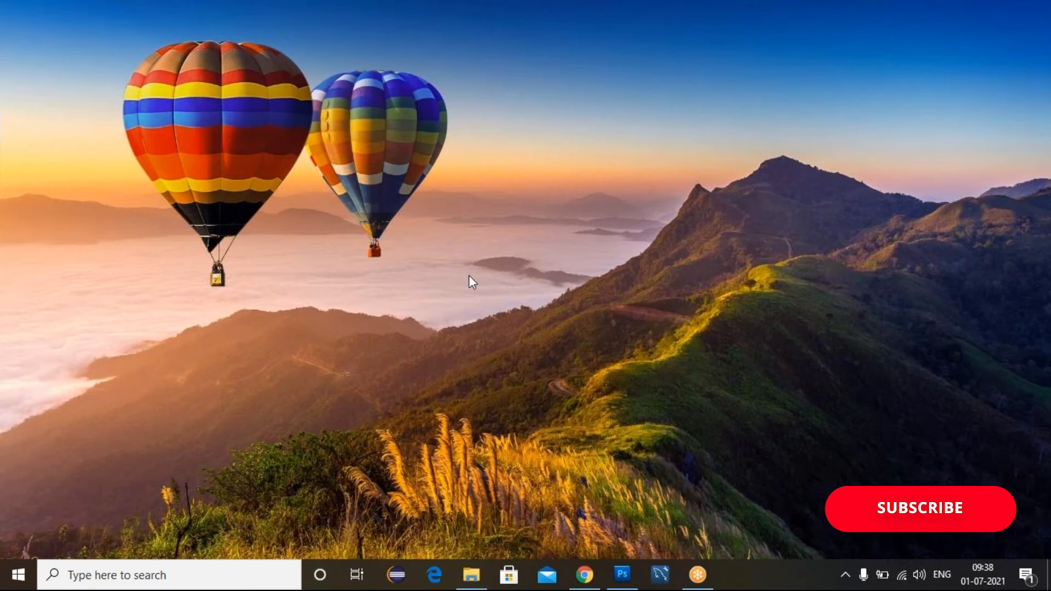
Step: Switch to Photoshop and create a new 7 × 5 inch document at 300 pixels/inch, in RGB Color with a white background
{"action": "left_click", "coordinate": [620, 571]}
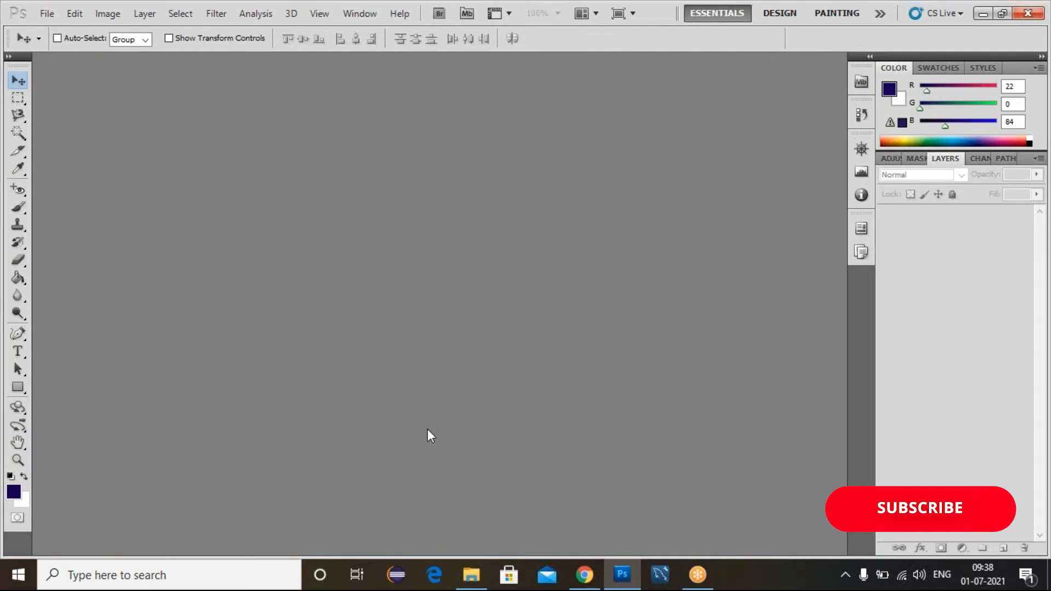
{"action": "key", "text": "ctrl+n"}
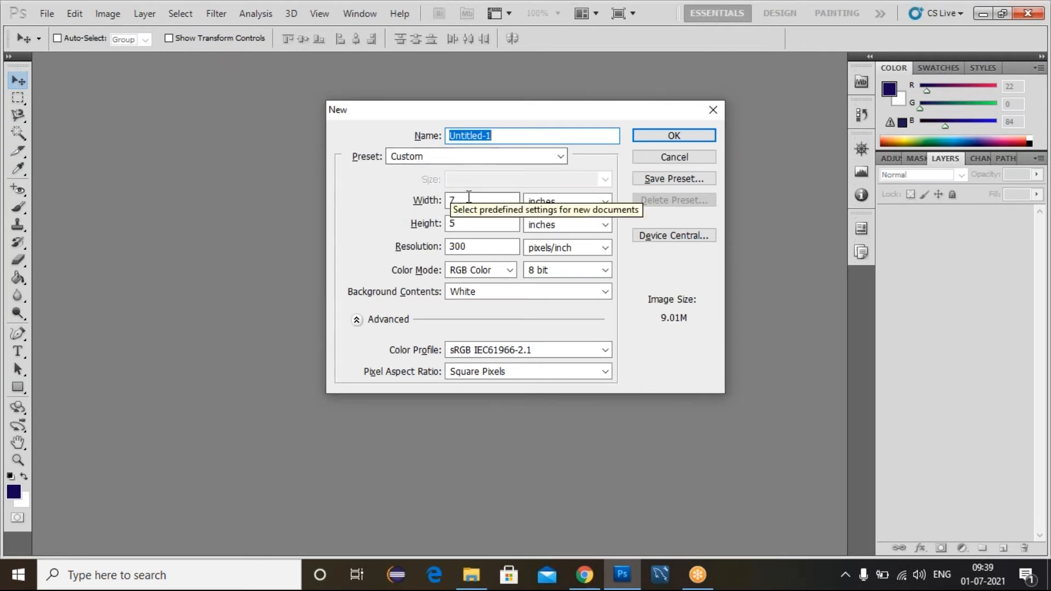
{"action": "left_click", "coordinate": [497, 201]}
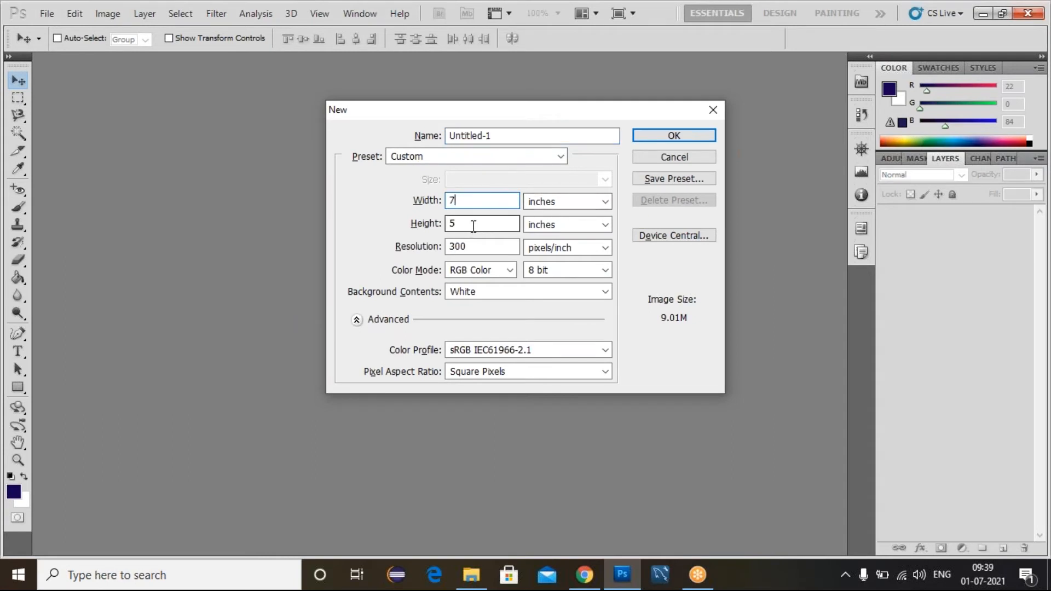
{"action": "left_click", "coordinate": [481, 248]}
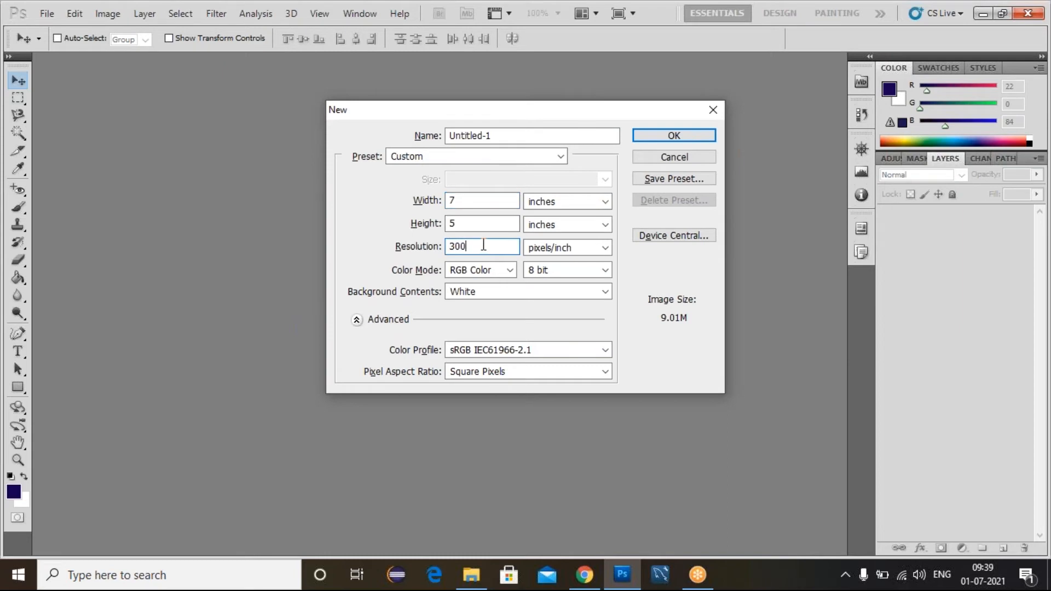
{"action": "left_click", "coordinate": [509, 271]}
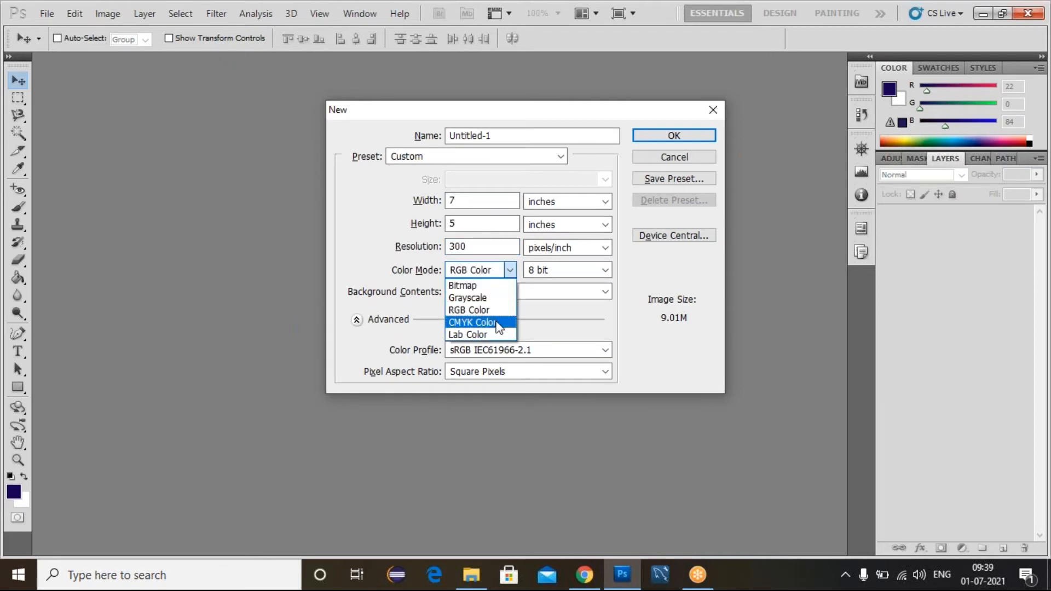
{"action": "left_click", "coordinate": [510, 270]}
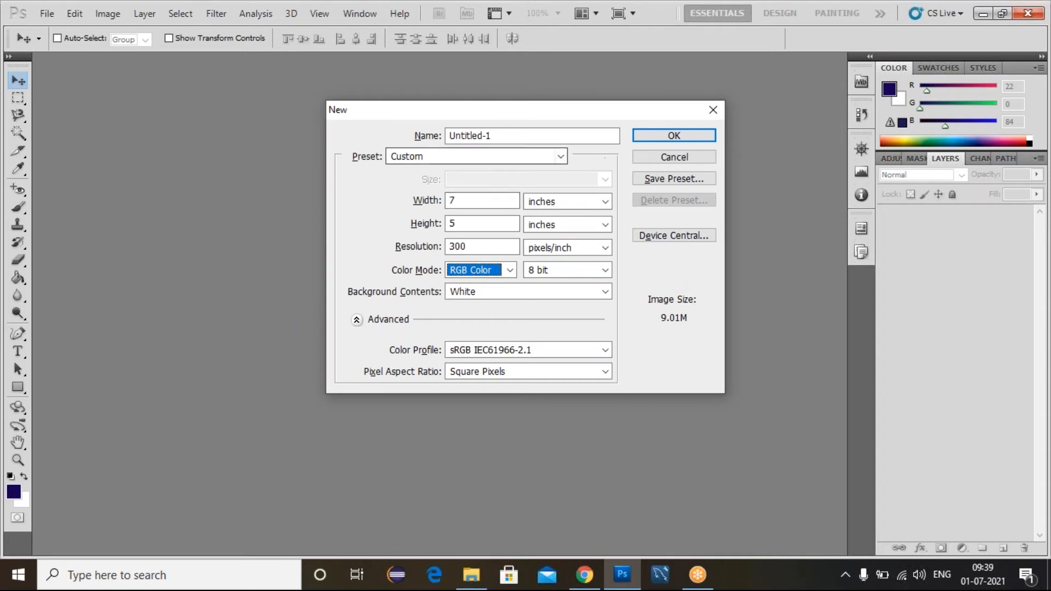
{"action": "left_click", "coordinate": [634, 135]}
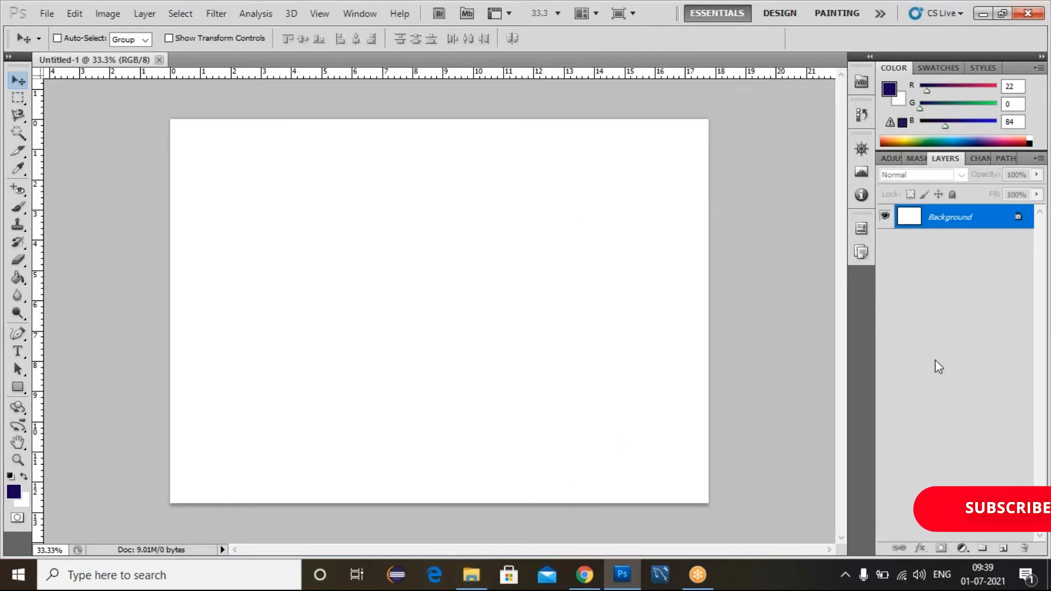
Step: Convert the locked Background into a regular layer named Layer 0
{"action": "double_click", "coordinate": [946, 228]}
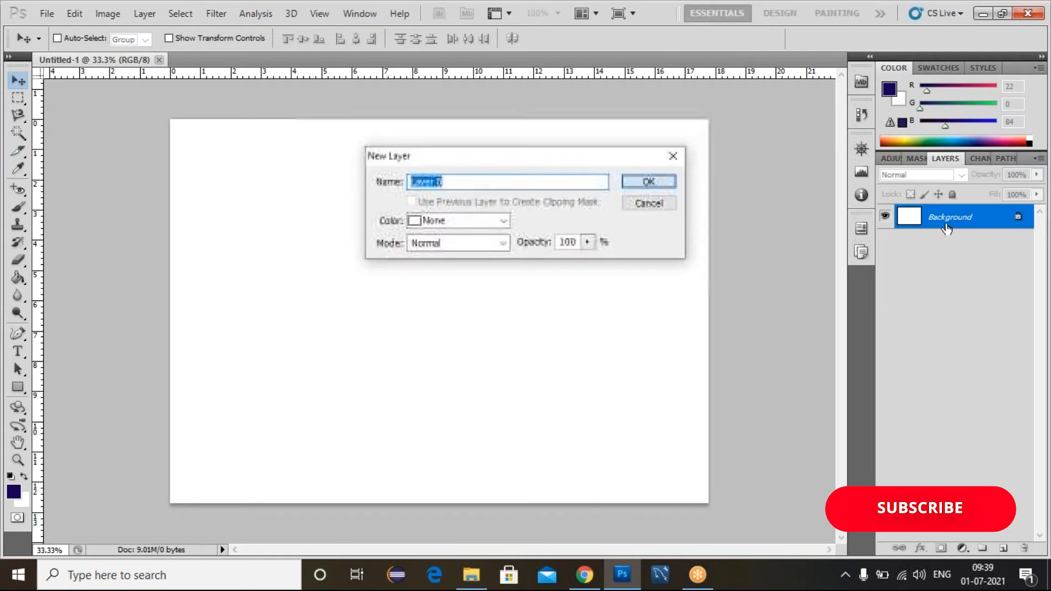
{"action": "left_click", "coordinate": [649, 184]}
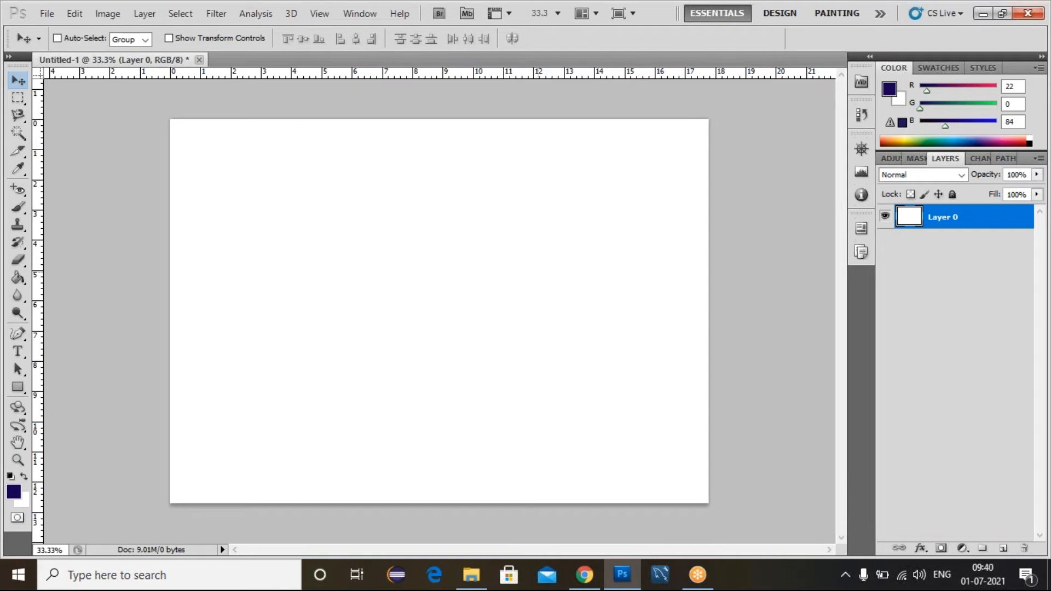
Step: Duplicate Layer 0 within the same document and name the copy "Layer 1"
{"action": "key", "text": "ctrl+j"}
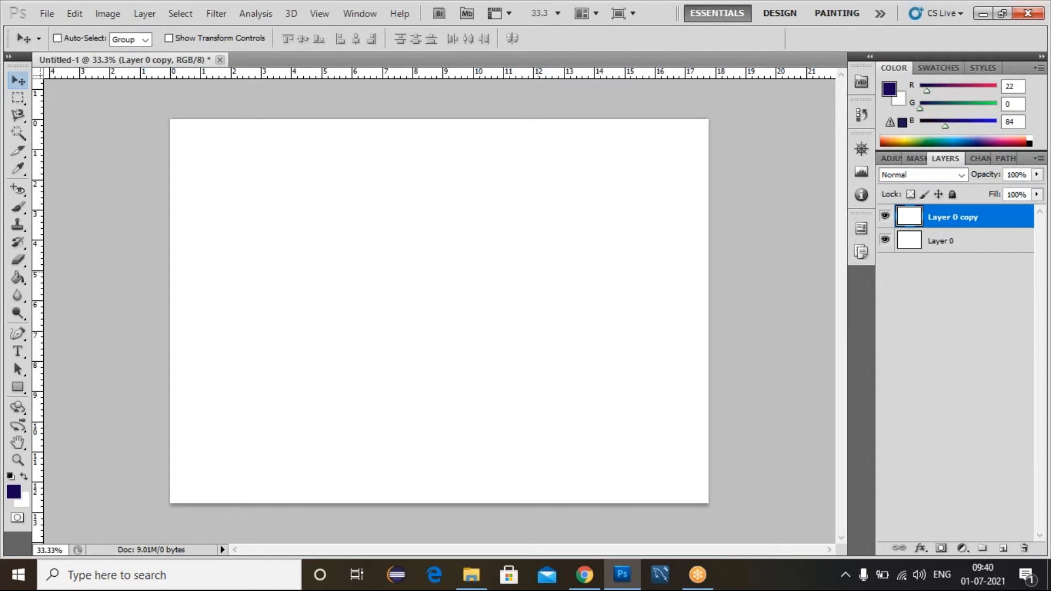
{"action": "key", "text": "ctrl+z"}
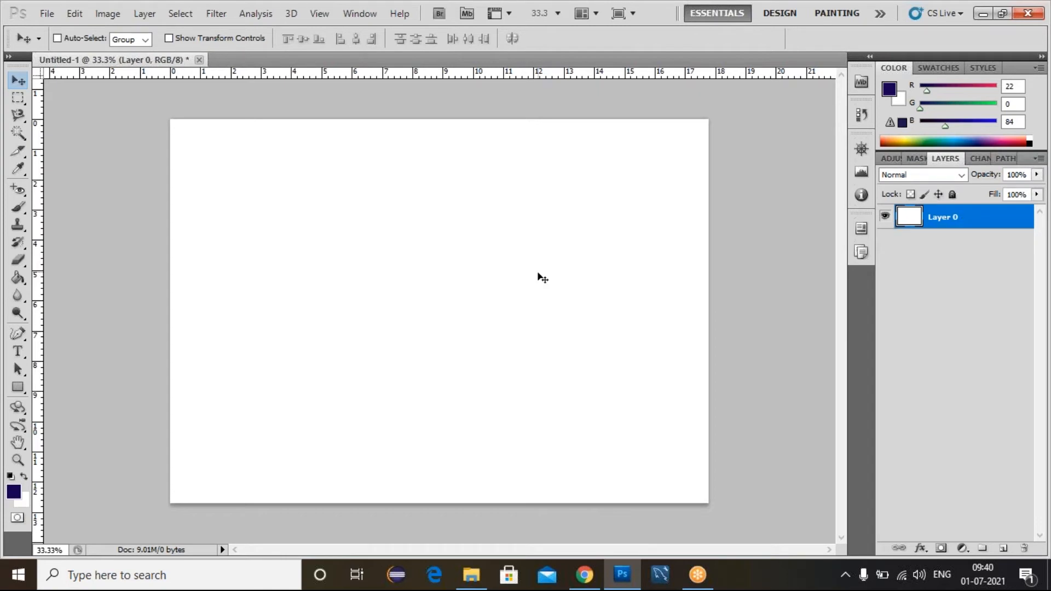
{"action": "right_click", "coordinate": [967, 214]}
{"action": "left_click", "coordinate": [879, 257]}
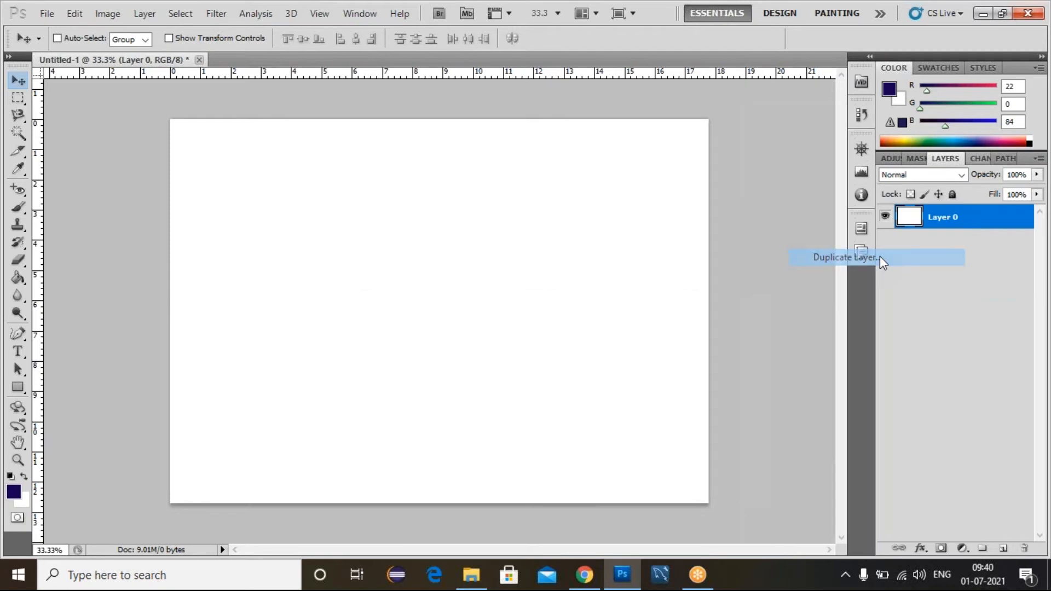
{"action": "key", "text": "End"}
{"action": "key", "text": "BackSpace"}
{"action": "key", "text": "BackSpace"}
{"action": "key", "text": "BackSpace"}
{"action": "key", "text": "BackSpace"}
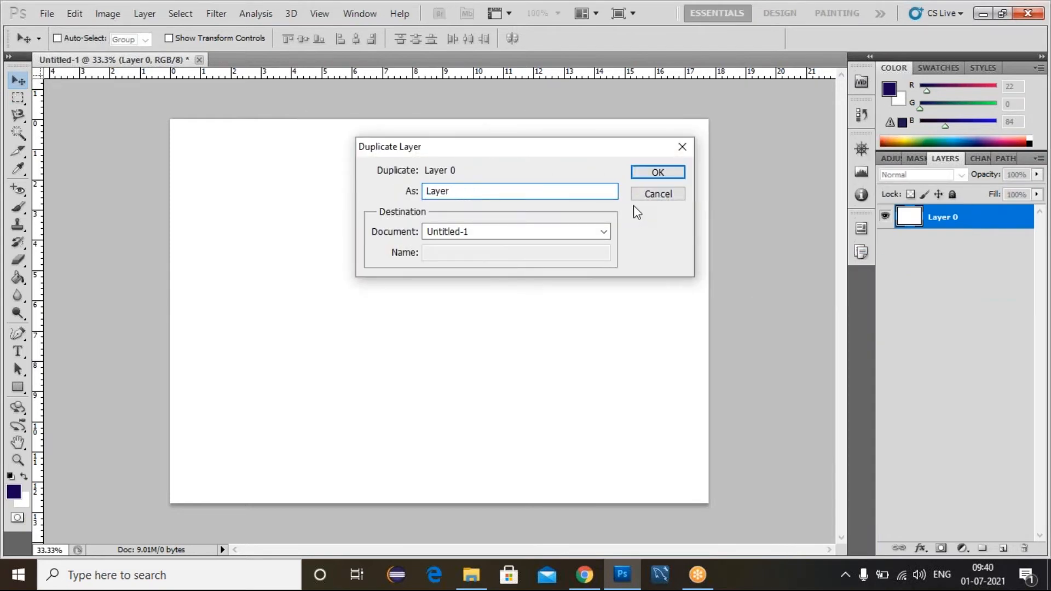
{"action": "type", "text": "1"}
{"action": "left_click", "coordinate": [658, 173]}
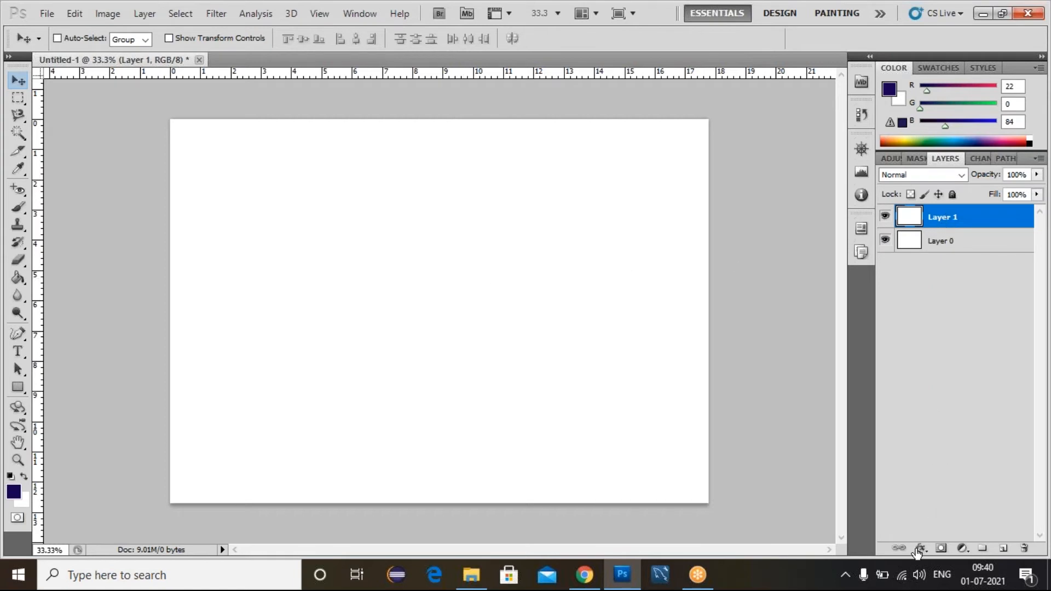
Step: Add a Gradient Overlay effect to Layer 1 using the "Violet, Orange" gradient preset
{"action": "left_click", "coordinate": [920, 548]}
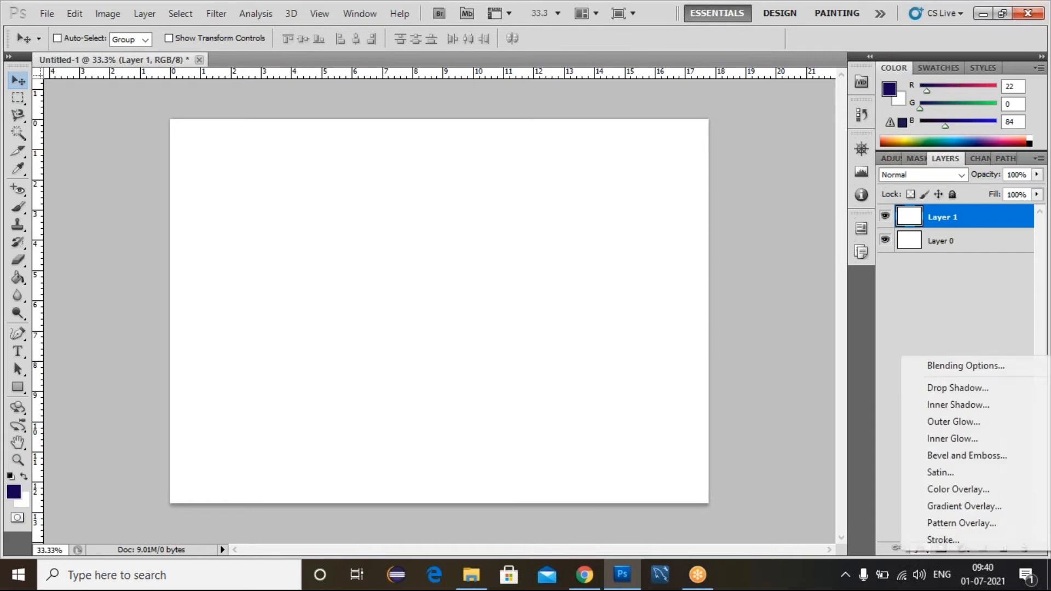
{"action": "left_click", "coordinate": [930, 508]}
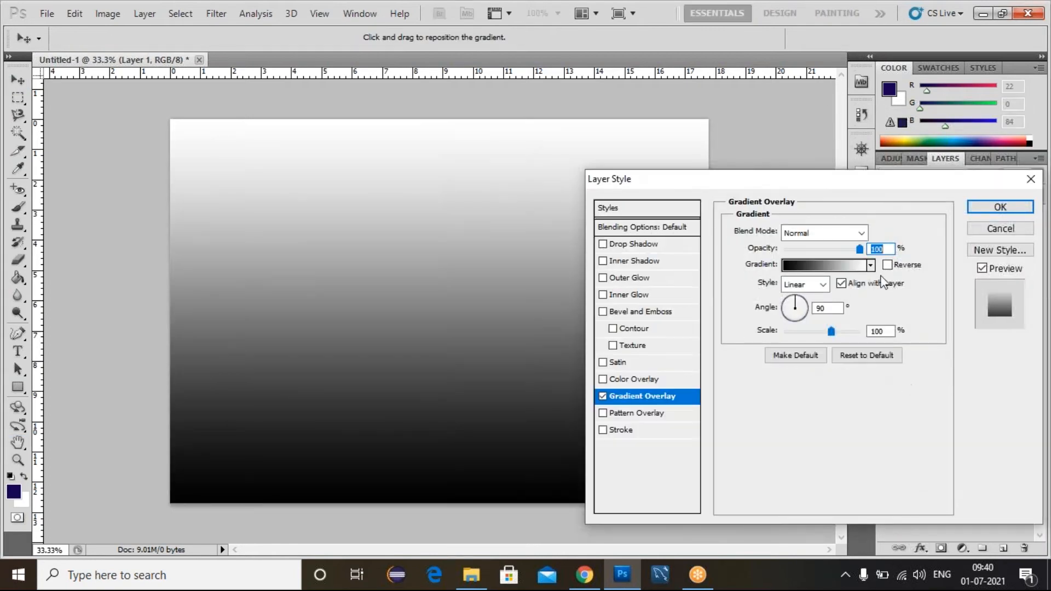
{"action": "left_click_drag", "start_coordinate": [839, 184], "coordinate": [776, 182]}
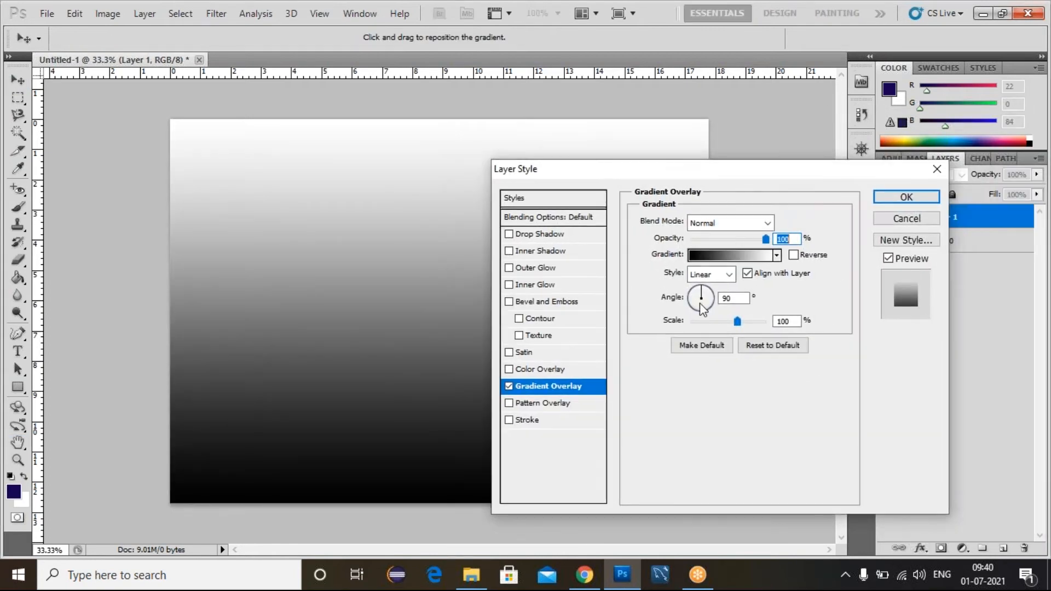
{"action": "left_click", "coordinate": [721, 260]}
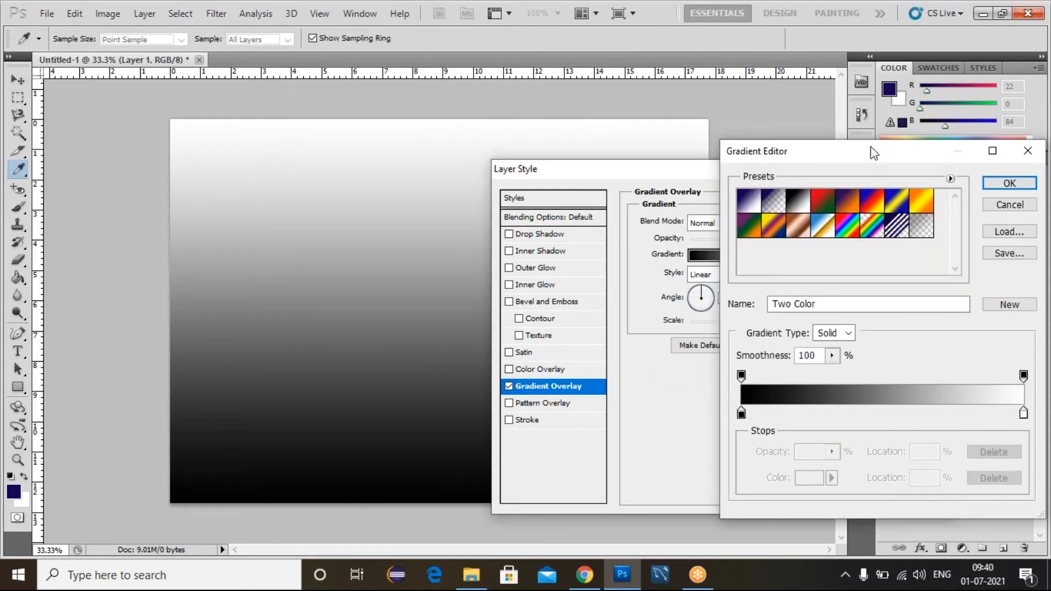
{"action": "left_click_drag", "start_coordinate": [858, 159], "coordinate": [770, 158]}
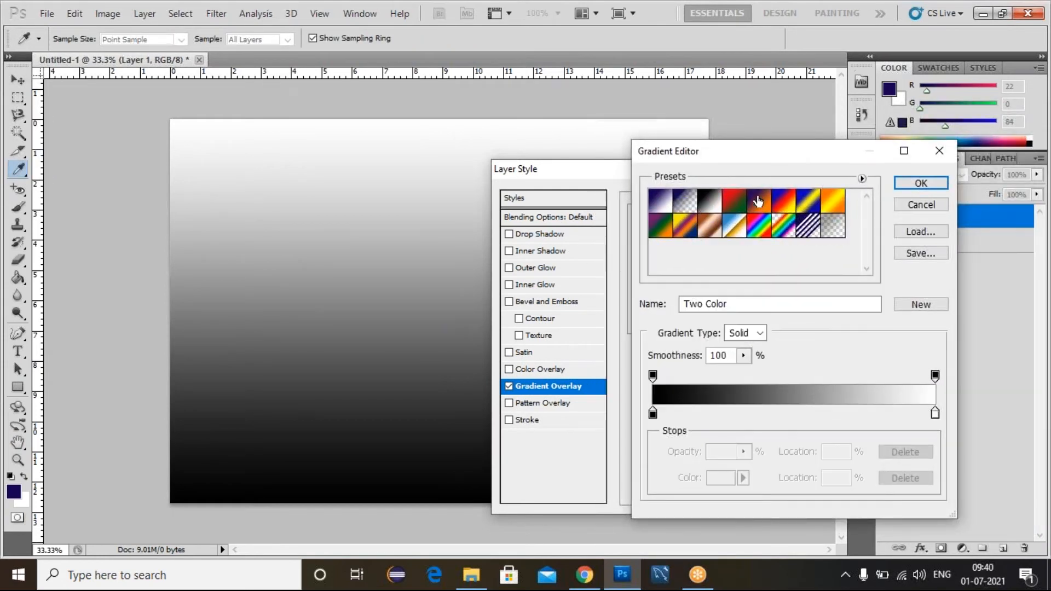
{"action": "left_click", "coordinate": [767, 203]}
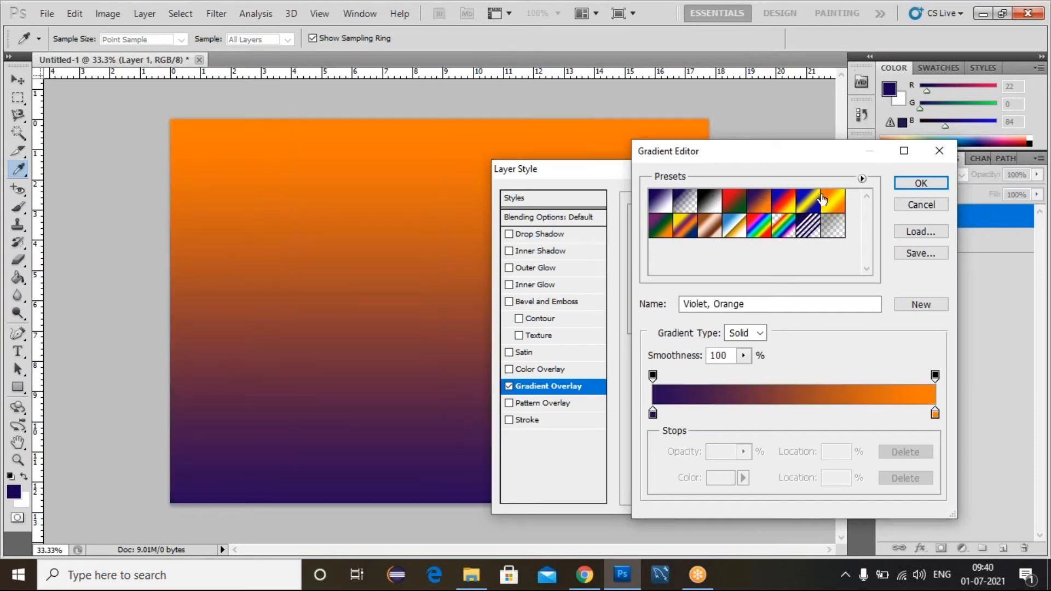
{"action": "left_click", "coordinate": [909, 192]}
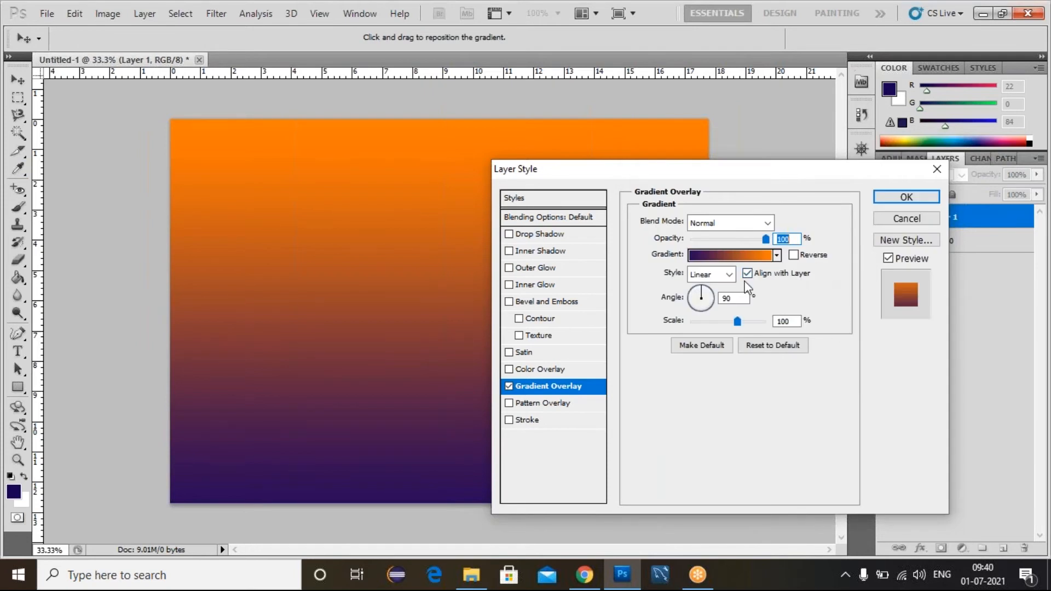
Step: Set the gradient overlay's style to Radial and reverse its colors so orange is at the center
{"action": "left_click", "coordinate": [716, 276]}
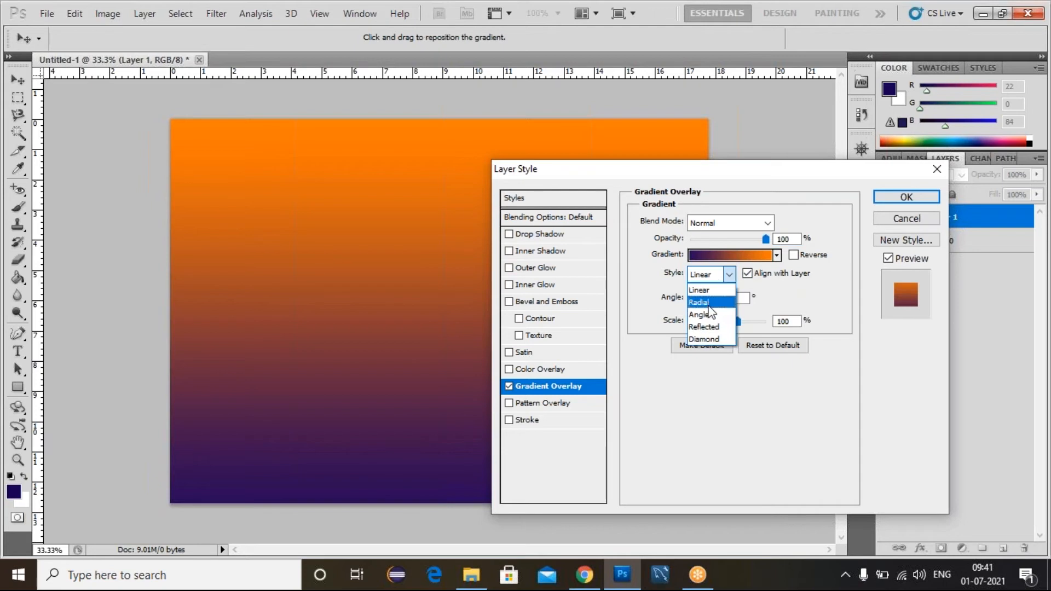
{"action": "left_click", "coordinate": [709, 300]}
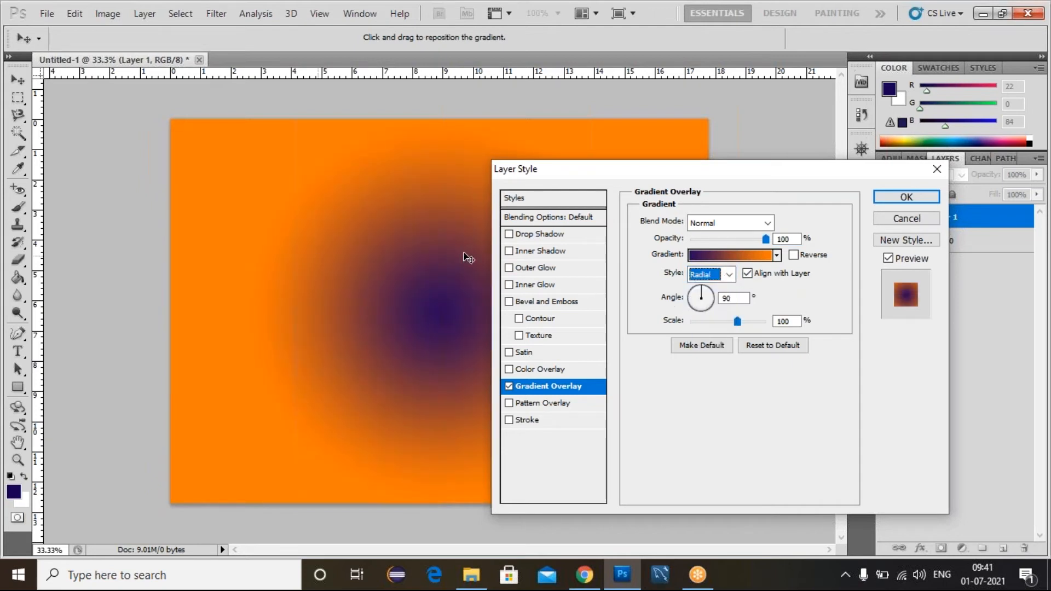
{"action": "left_click", "coordinate": [794, 255]}
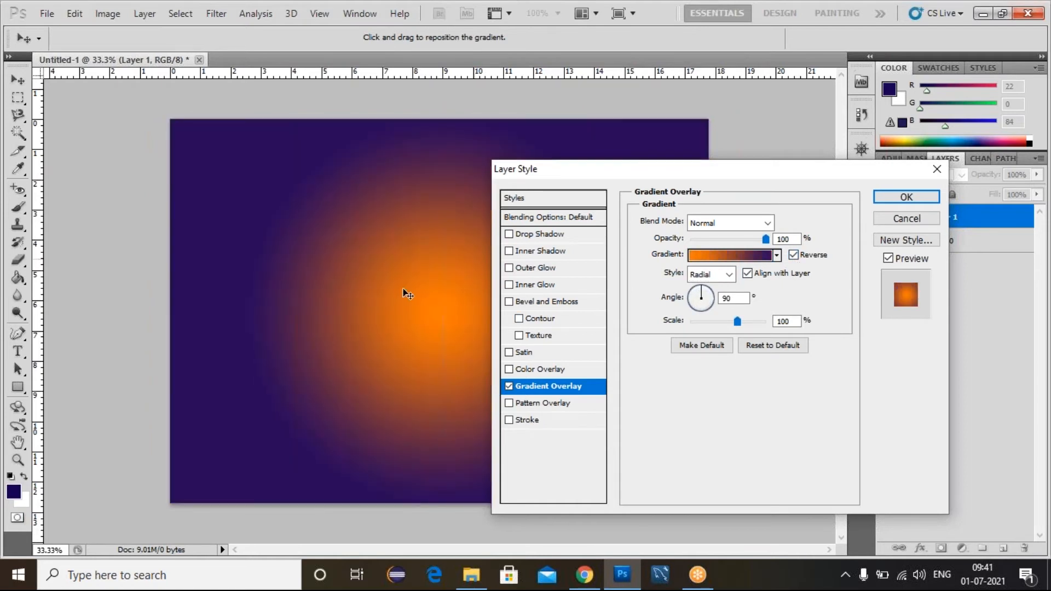
Step: Change the orange end stop of the overlay gradient to a medium blue with a hue of about 208°
{"action": "left_click_drag", "start_coordinate": [727, 178], "coordinate": [830, 163]}
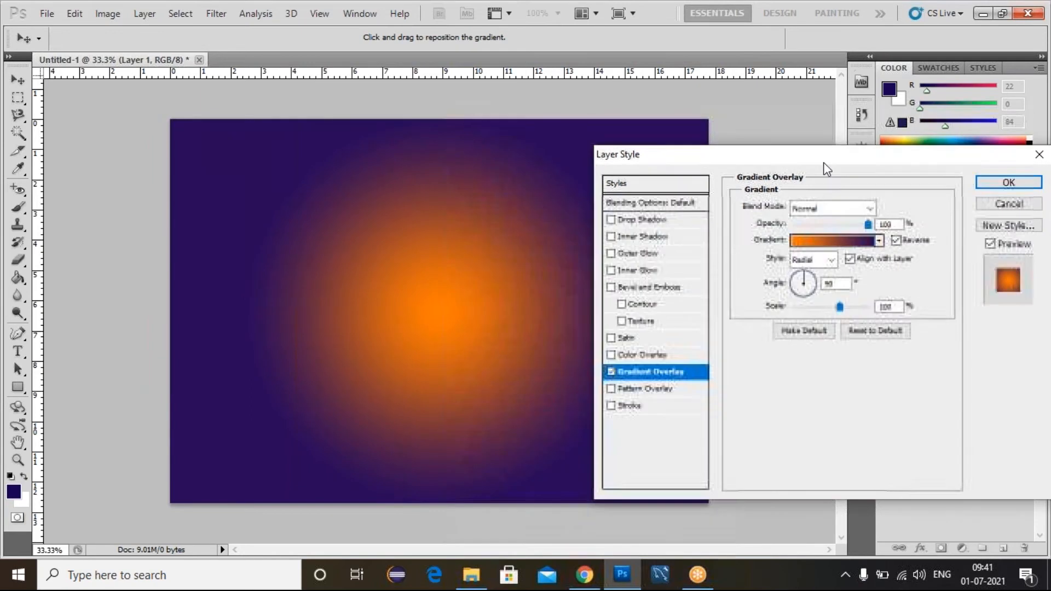
{"action": "left_click", "coordinate": [810, 242]}
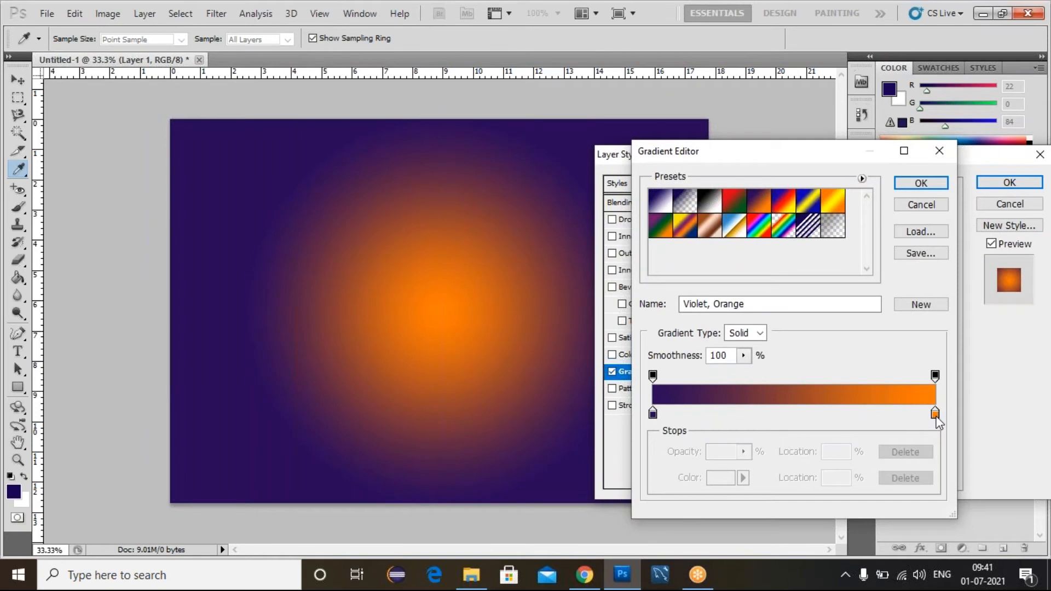
{"action": "left_click", "coordinate": [936, 415]}
{"action": "double_click", "coordinate": [935, 414]}
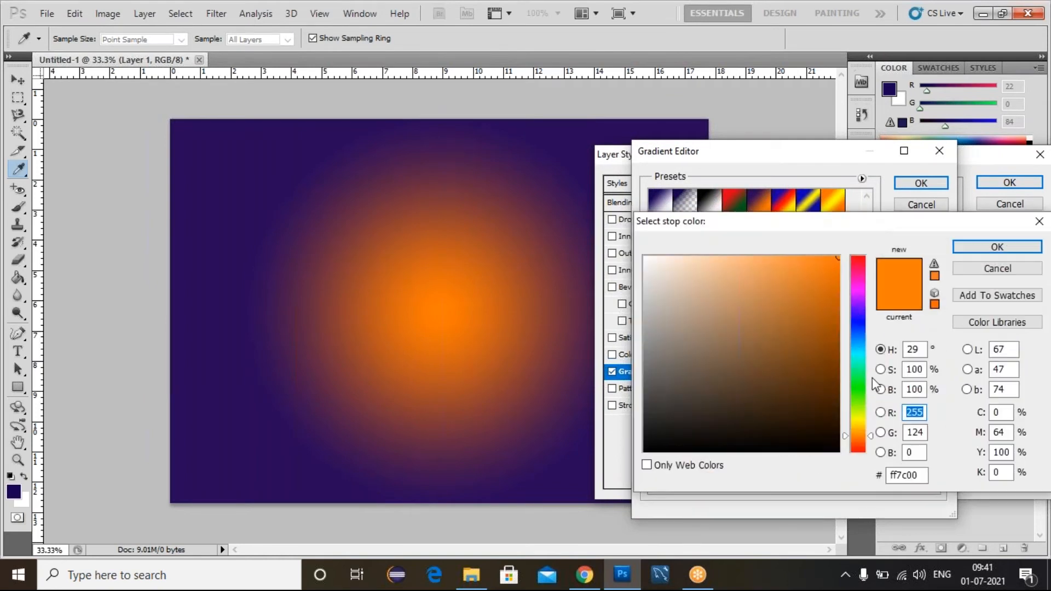
{"action": "left_click_drag", "start_coordinate": [861, 357], "coordinate": [855, 335]}
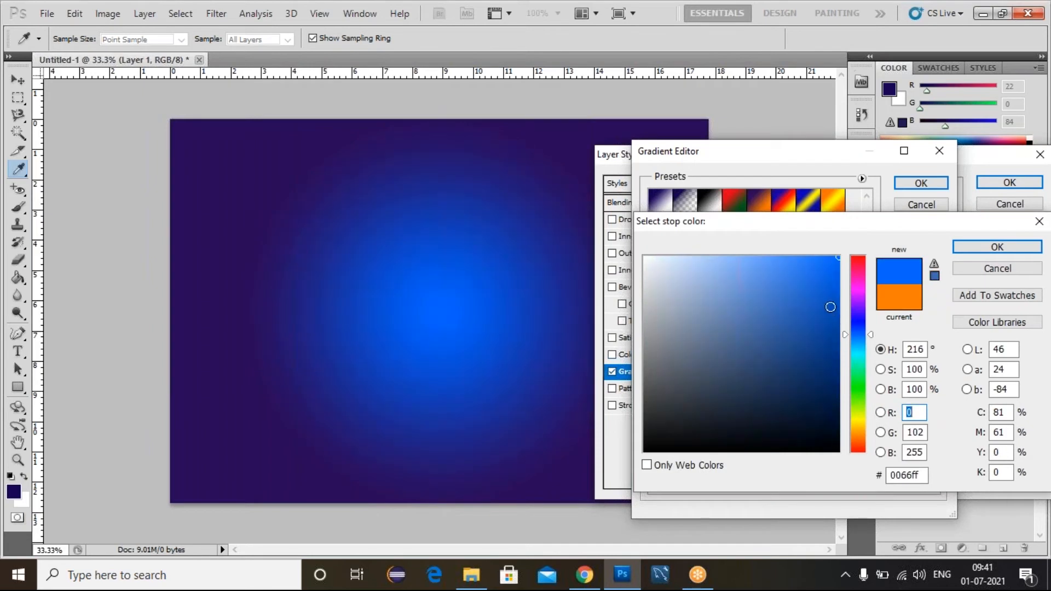
{"action": "left_click", "coordinate": [831, 308]}
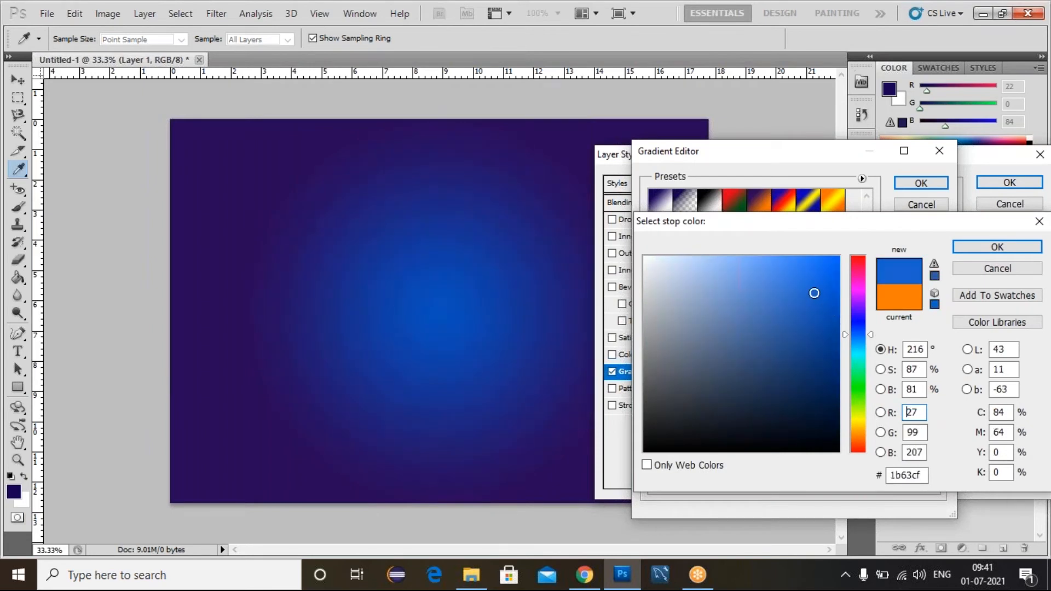
{"action": "left_click_drag", "start_coordinate": [858, 357], "coordinate": [856, 339]}
{"action": "left_click_drag", "start_coordinate": [812, 298], "coordinate": [824, 295]}
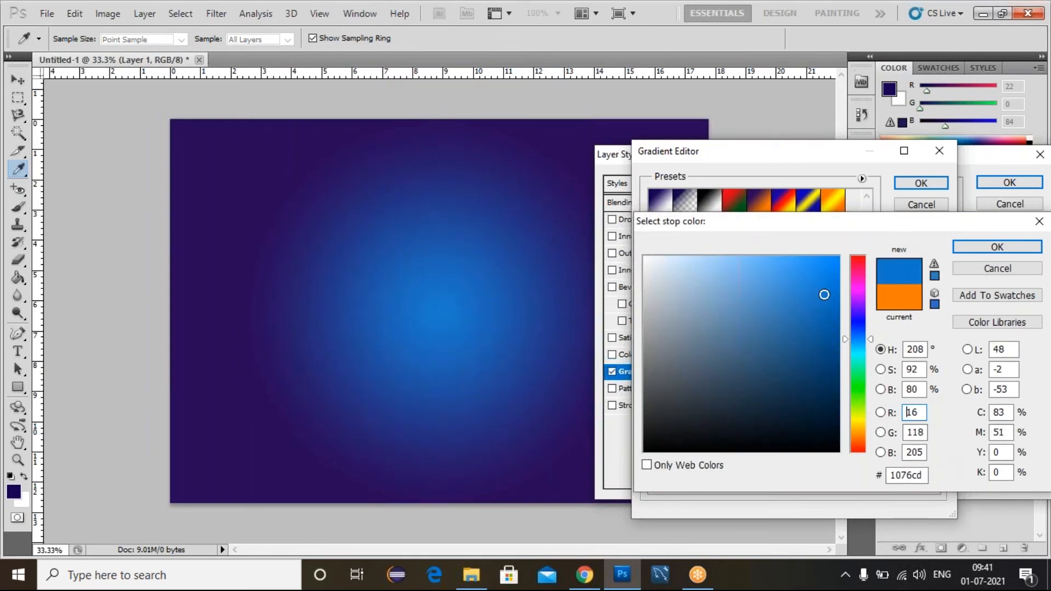
{"action": "left_click", "coordinate": [966, 253]}
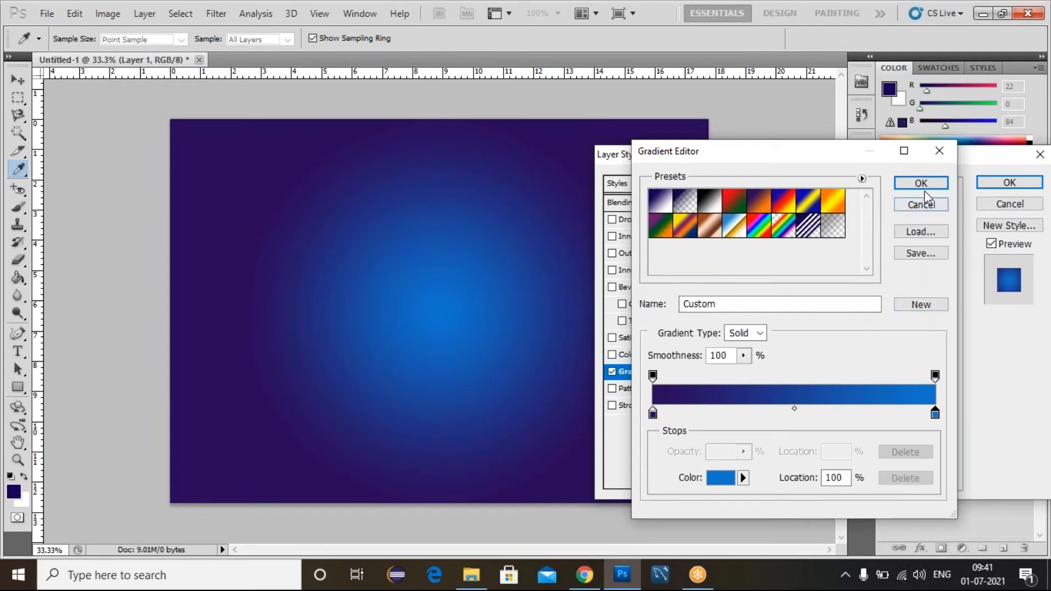
{"action": "left_click", "coordinate": [922, 183]}
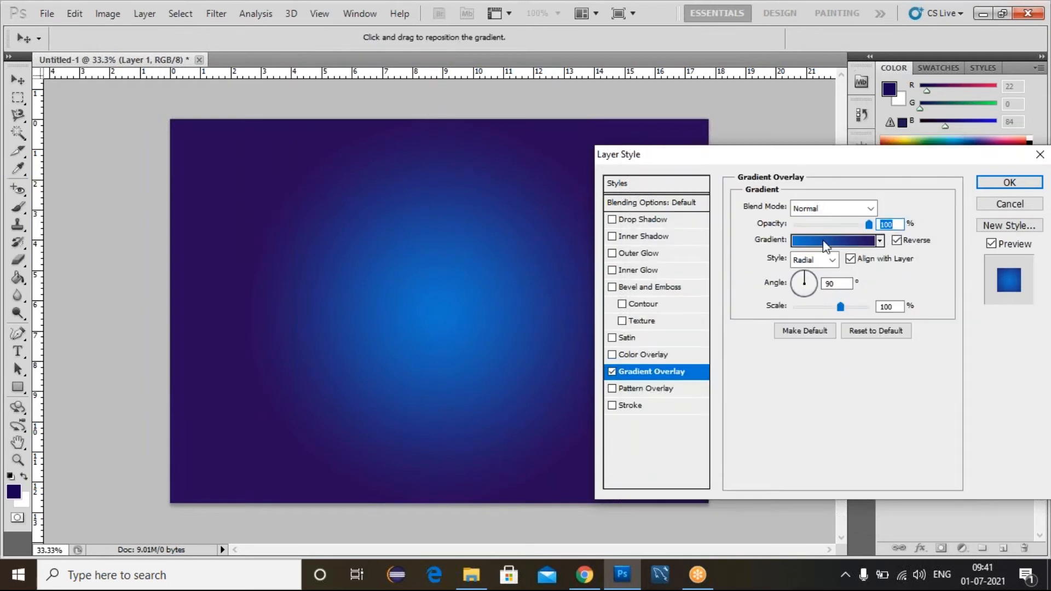
Step: Change the violet stop of Layer 1's overlay gradient to dark blue #120057 and apply the layer style
{"action": "left_click", "coordinate": [827, 242]}
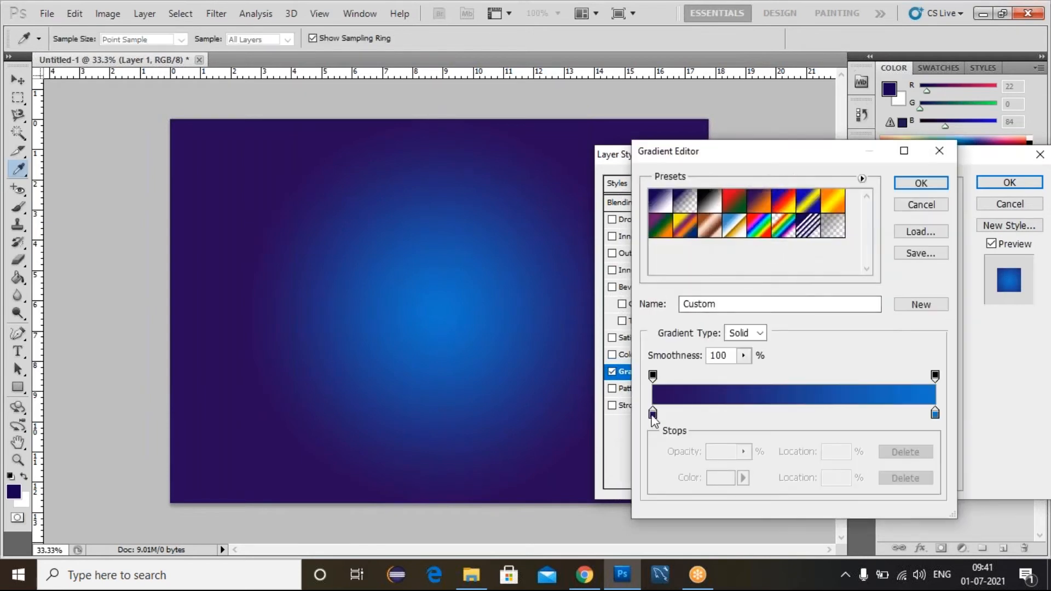
{"action": "double_click", "coordinate": [653, 414]}
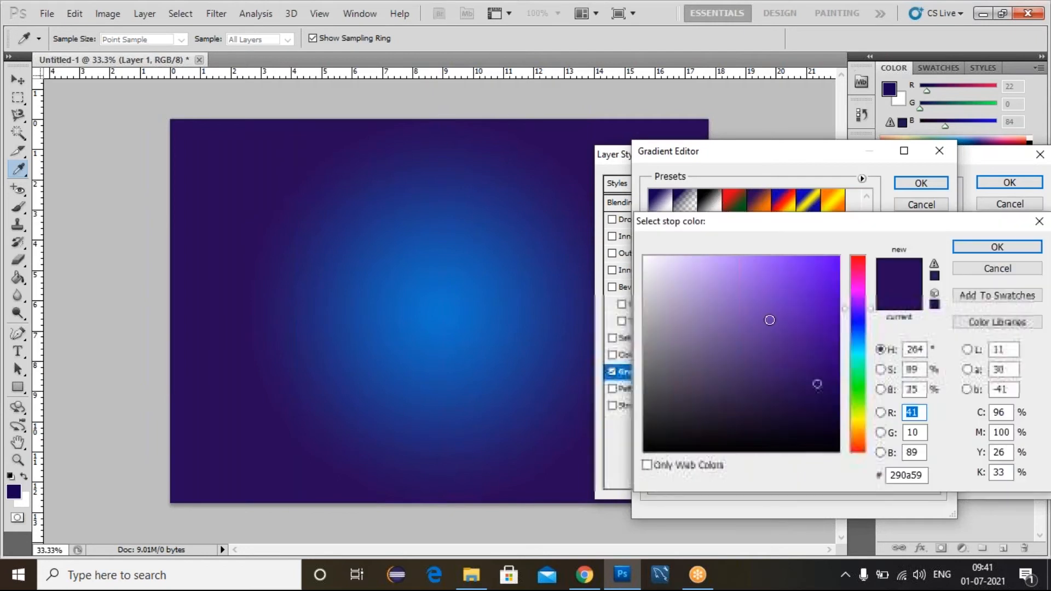
{"action": "left_click_drag", "start_coordinate": [830, 342], "coordinate": [839, 385]}
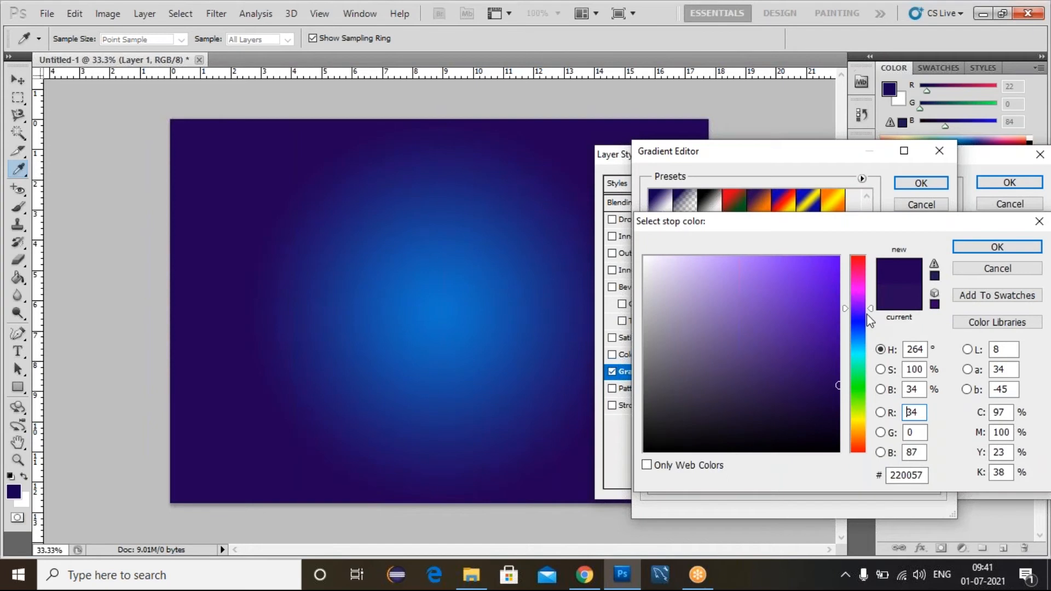
{"action": "left_click_drag", "start_coordinate": [859, 308], "coordinate": [858, 315]}
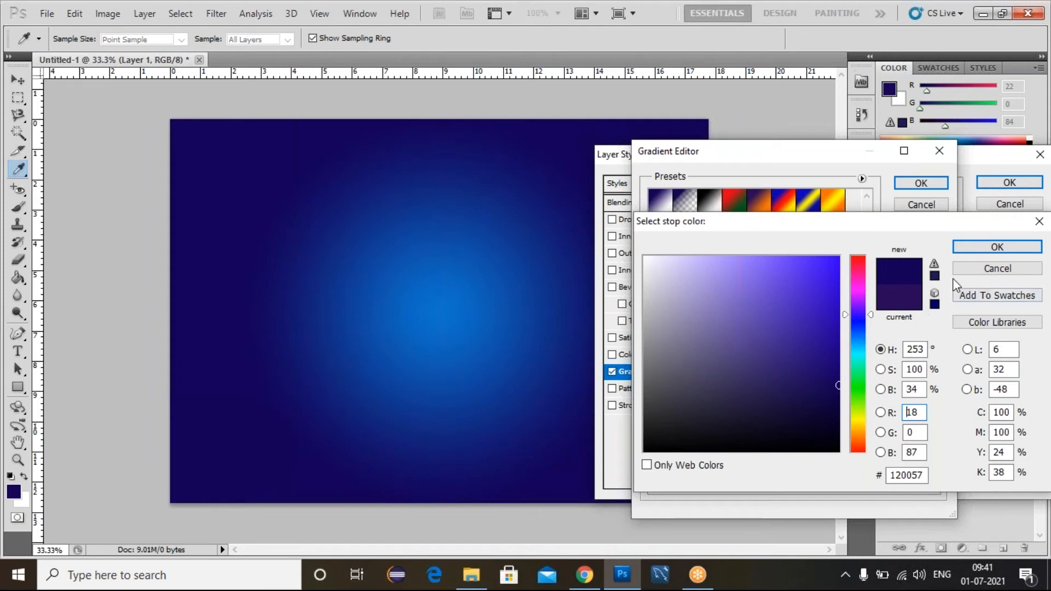
{"action": "left_click", "coordinate": [969, 252]}
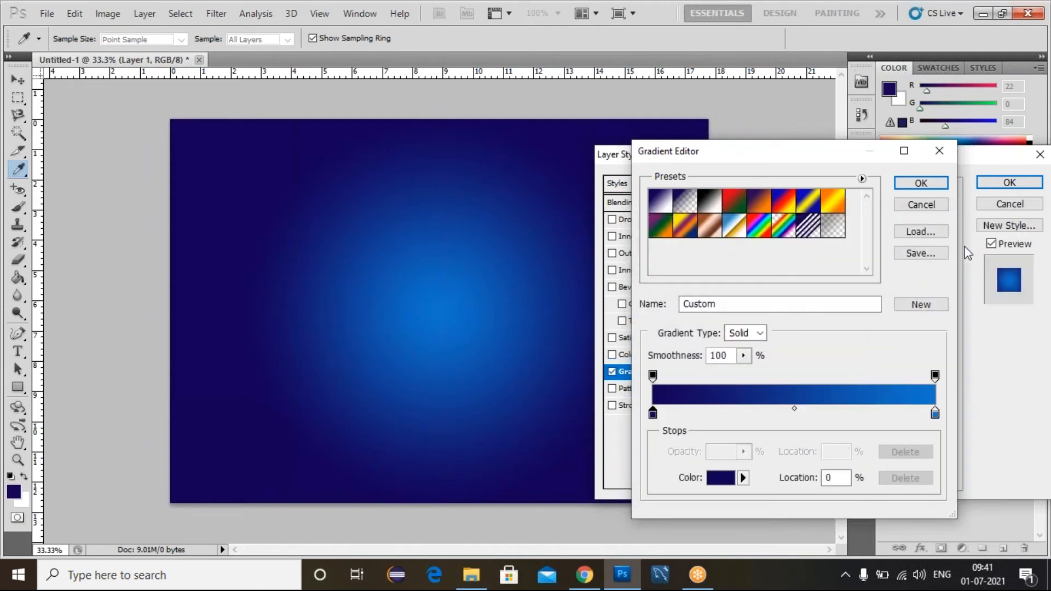
{"action": "left_click", "coordinate": [931, 185]}
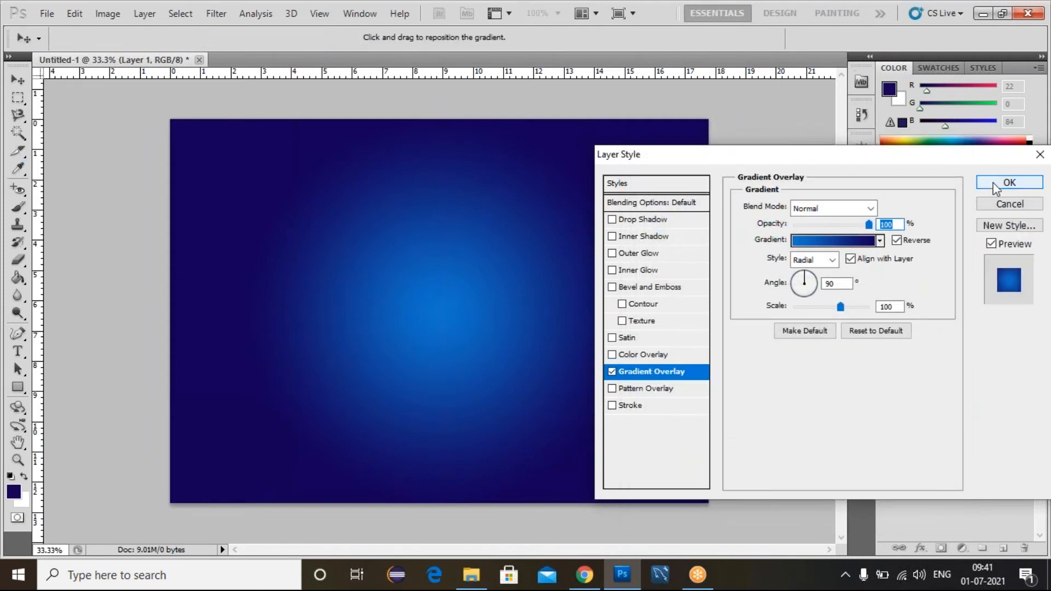
{"action": "left_click", "coordinate": [992, 182]}
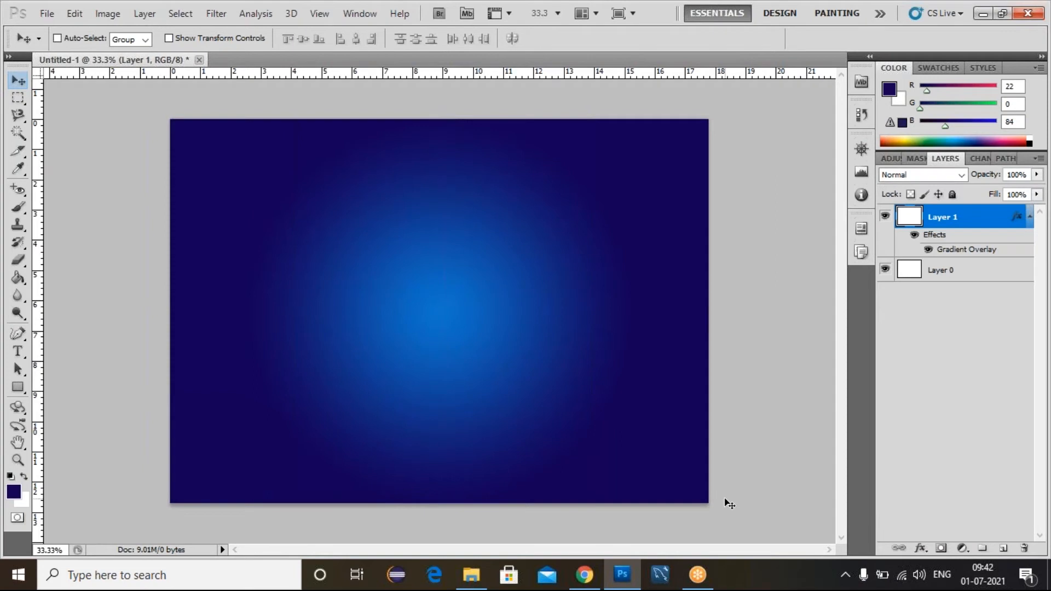
Step: Create a new layer group above Layer 1 and name it "birthday bg"
{"action": "left_click", "coordinate": [978, 553]}
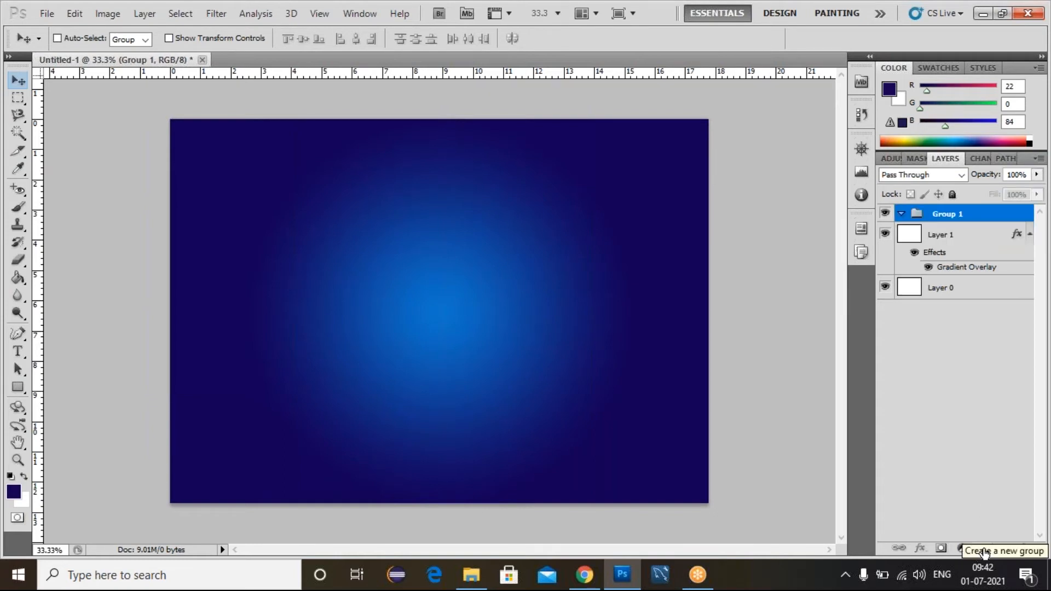
{"action": "double_click", "coordinate": [973, 219]}
{"action": "key", "text": "BackSpace"}
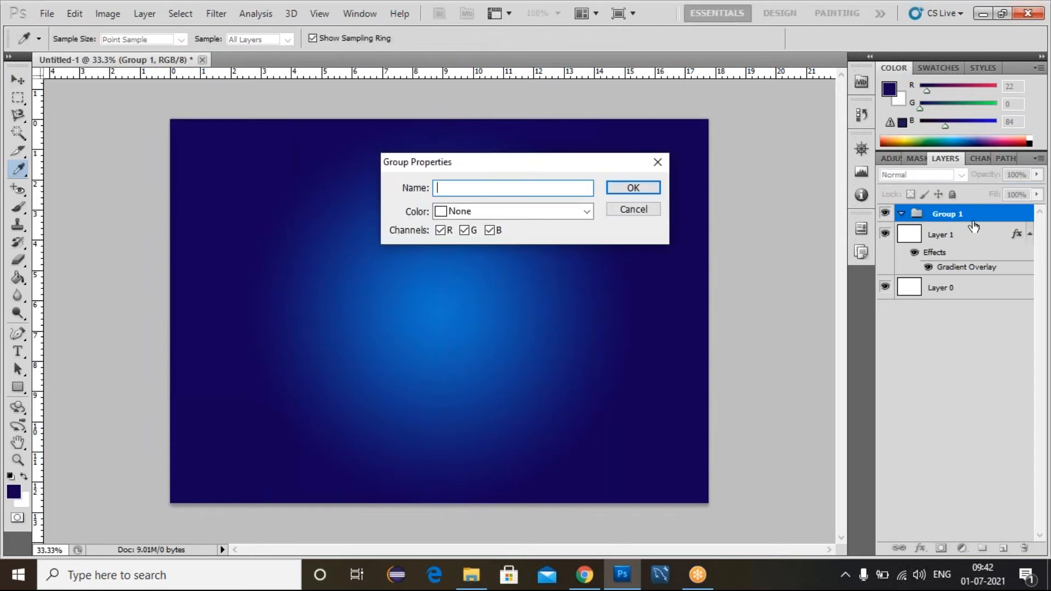
{"action": "type", "text": "birthday bg"}
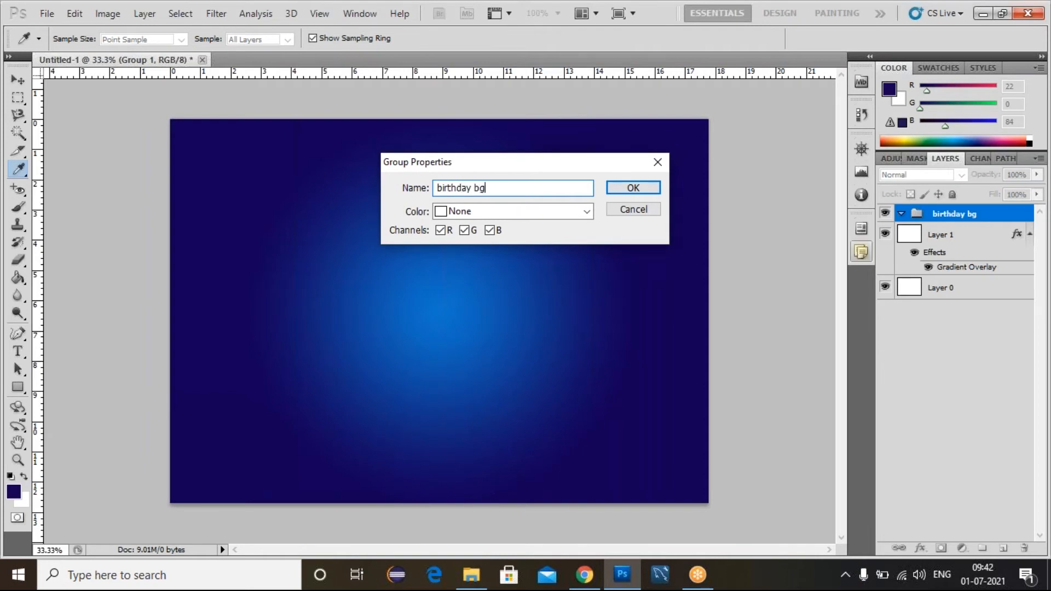
{"action": "left_click", "coordinate": [641, 190]}
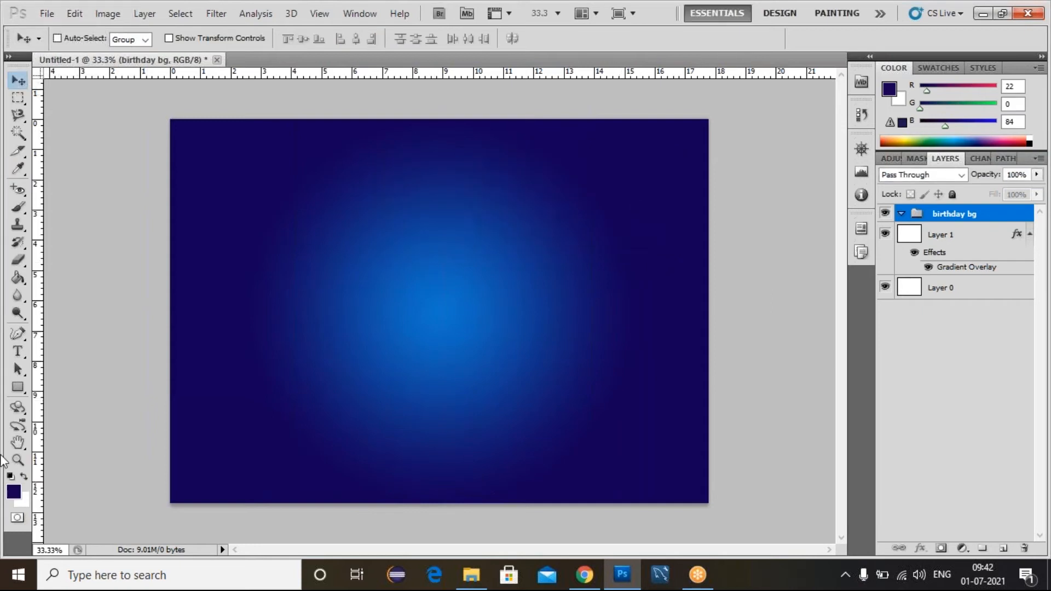
Step: Draw a dark blue rectangle shape about 5.3 cm wide and 6.4 cm high, left of the canvas center, inside the birthday bg group
{"action": "left_click", "coordinate": [18, 388]}
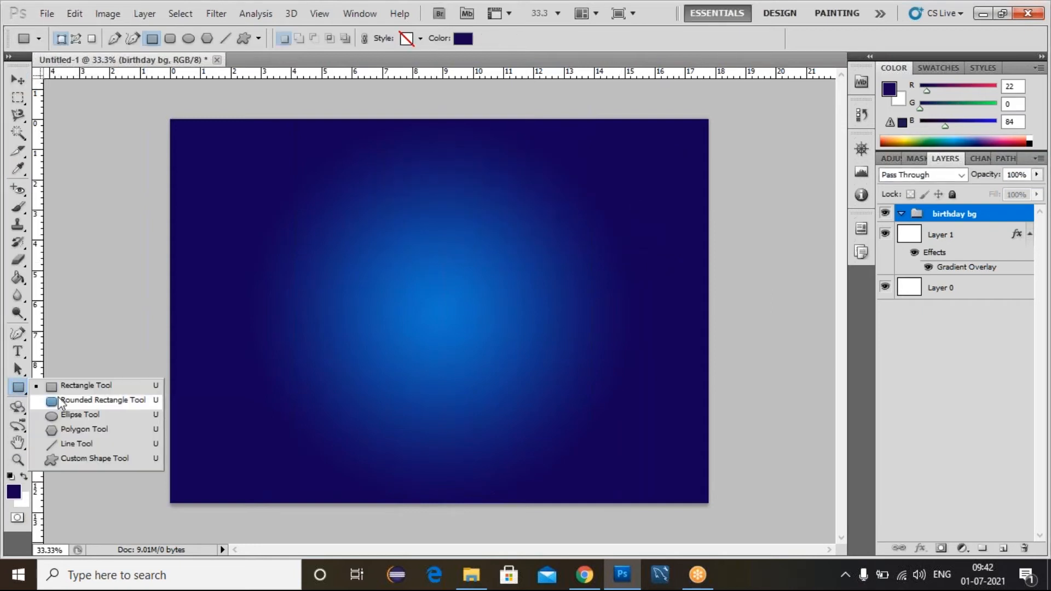
{"action": "left_click", "coordinate": [71, 387]}
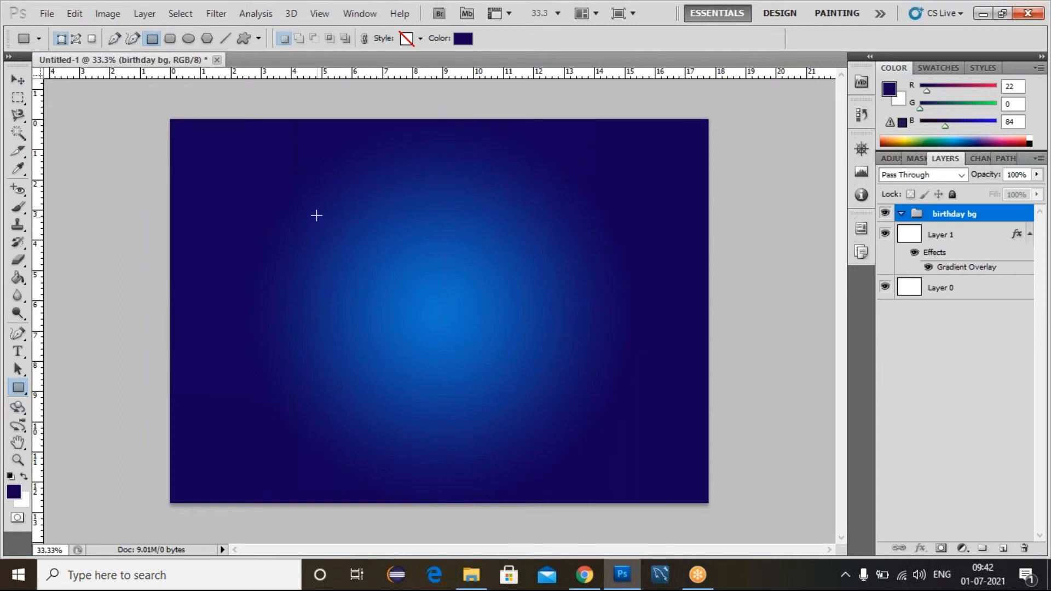
{"action": "left_click_drag", "start_coordinate": [317, 213], "coordinate": [478, 409]}
{"action": "left_click", "coordinate": [914, 408]}
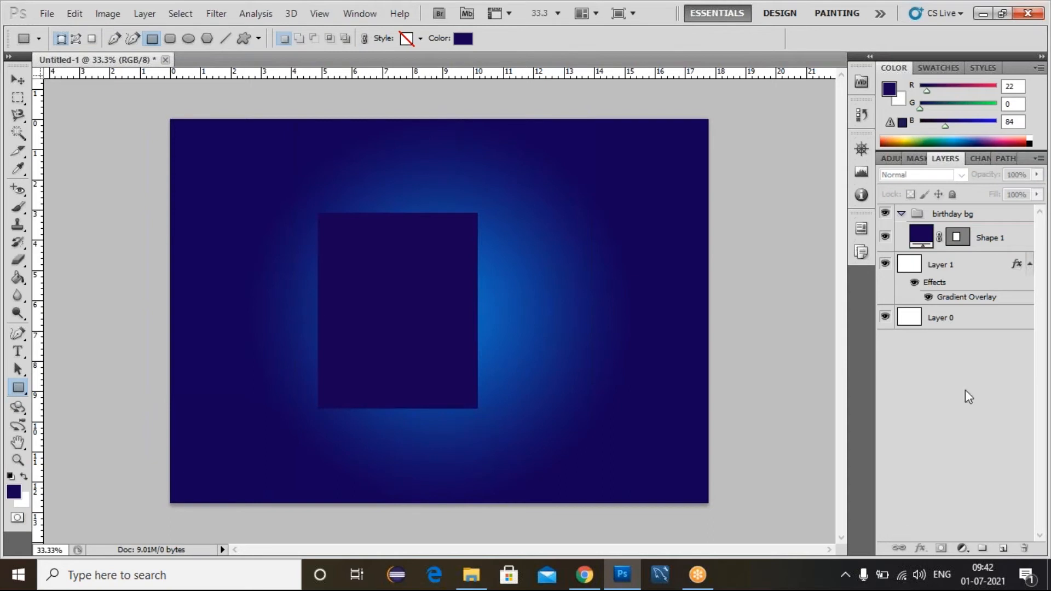
Step: Add a drop shadow to the rectangle with global light off, distance 15 px, spread 9% and size 29 px
{"action": "left_click", "coordinate": [987, 230]}
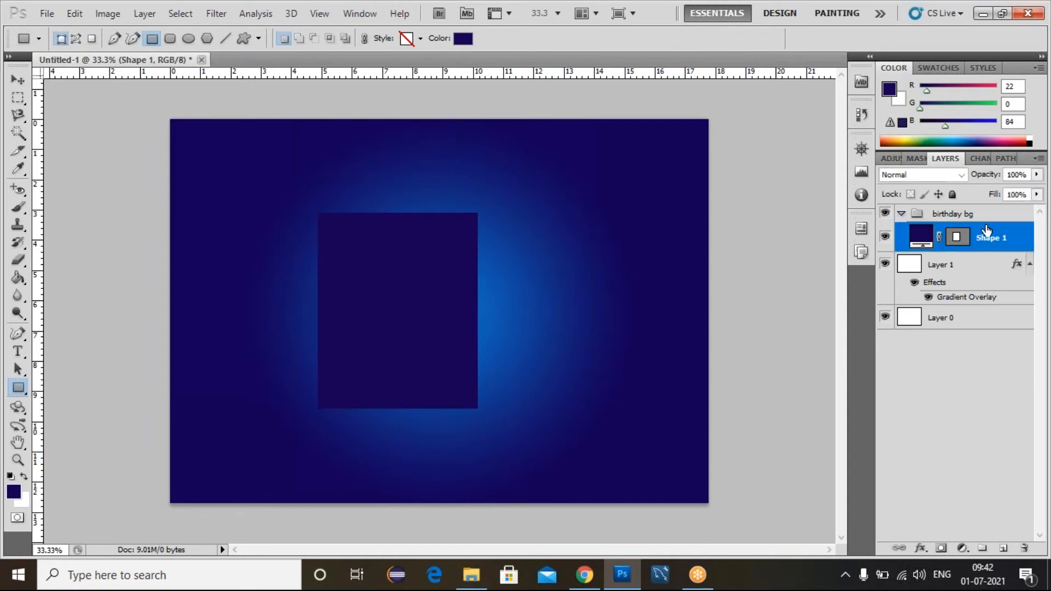
{"action": "left_click", "coordinate": [919, 549]}
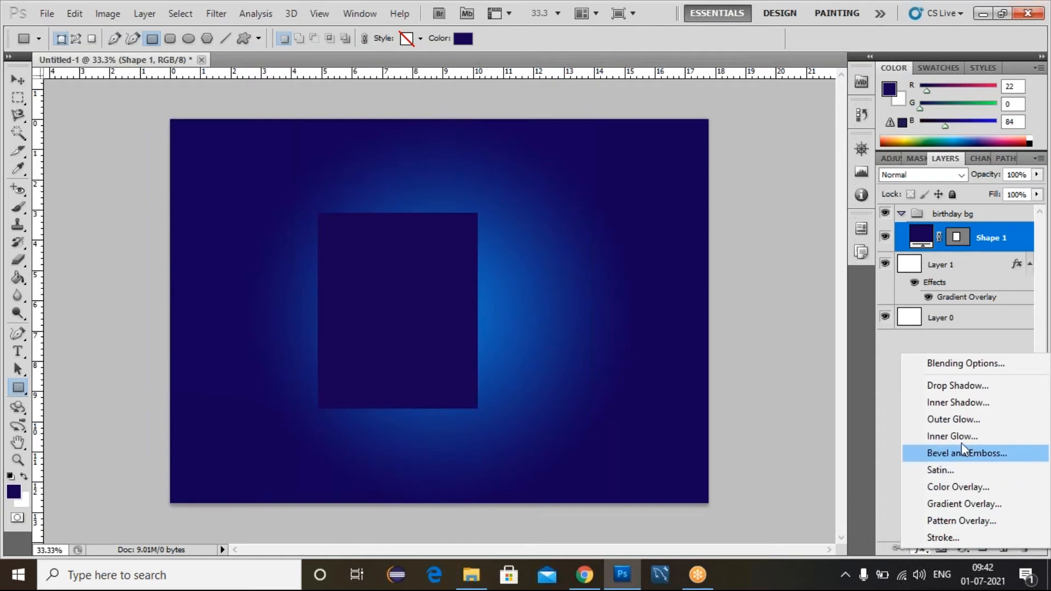
{"action": "left_click", "coordinate": [955, 386]}
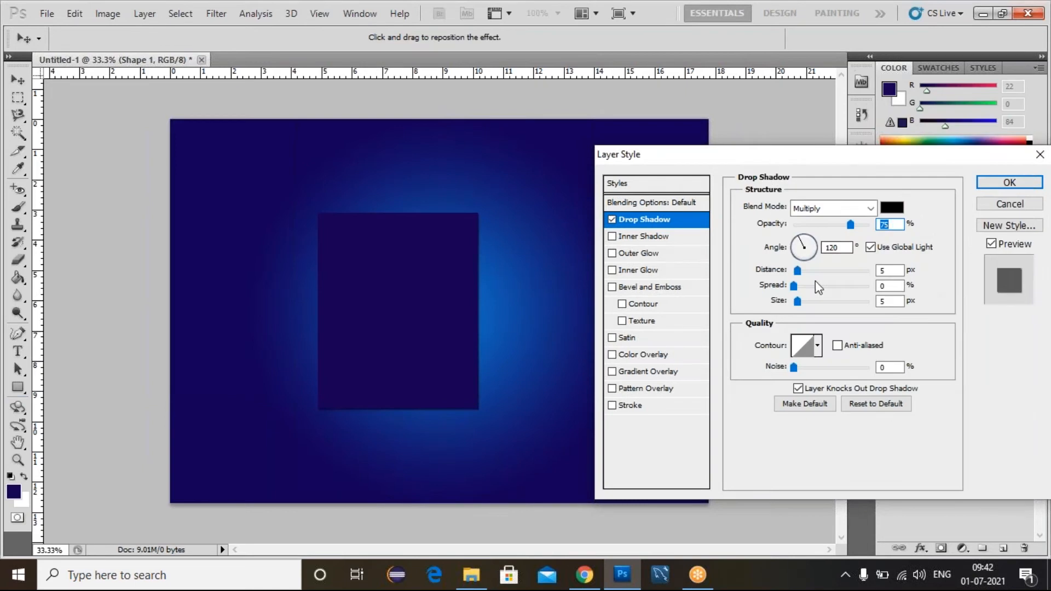
{"action": "left_click_drag", "start_coordinate": [797, 303], "coordinate": [807, 305]}
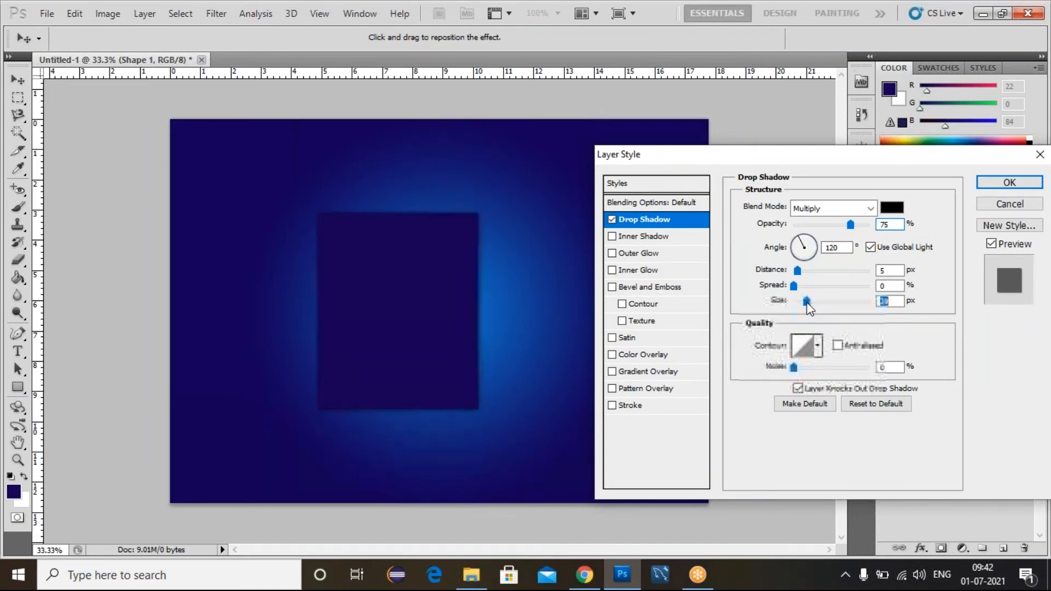
{"action": "left_click", "coordinate": [872, 248]}
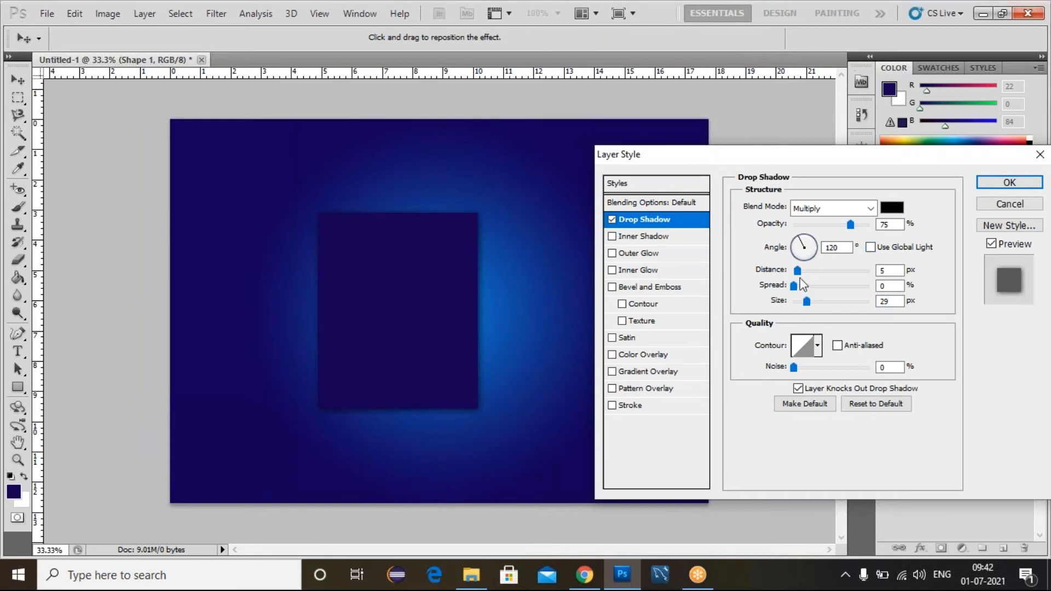
{"action": "left_click_drag", "start_coordinate": [802, 277], "coordinate": [800, 286]}
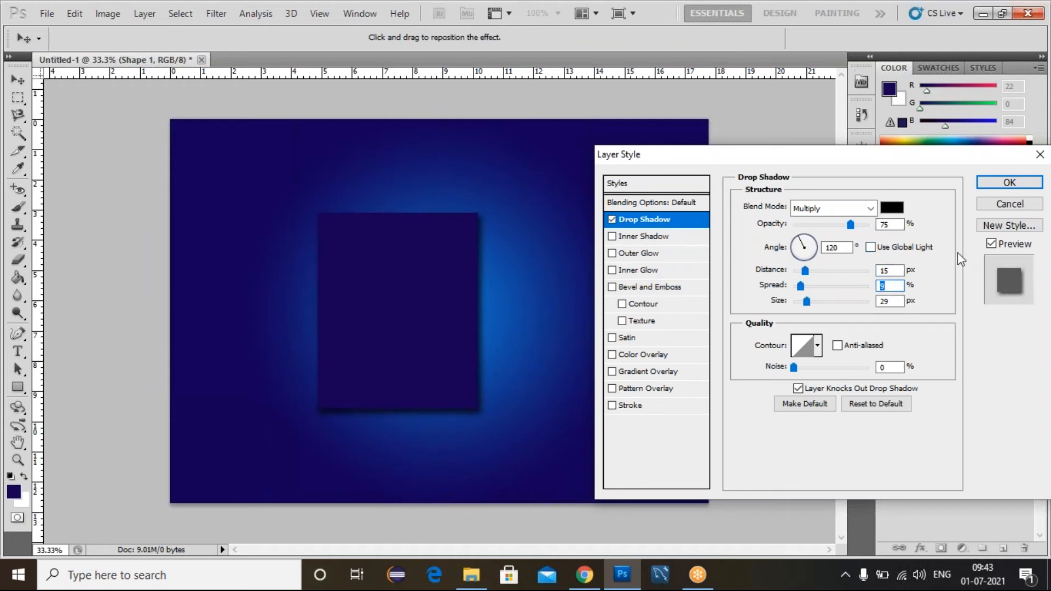
{"action": "left_click", "coordinate": [1013, 184]}
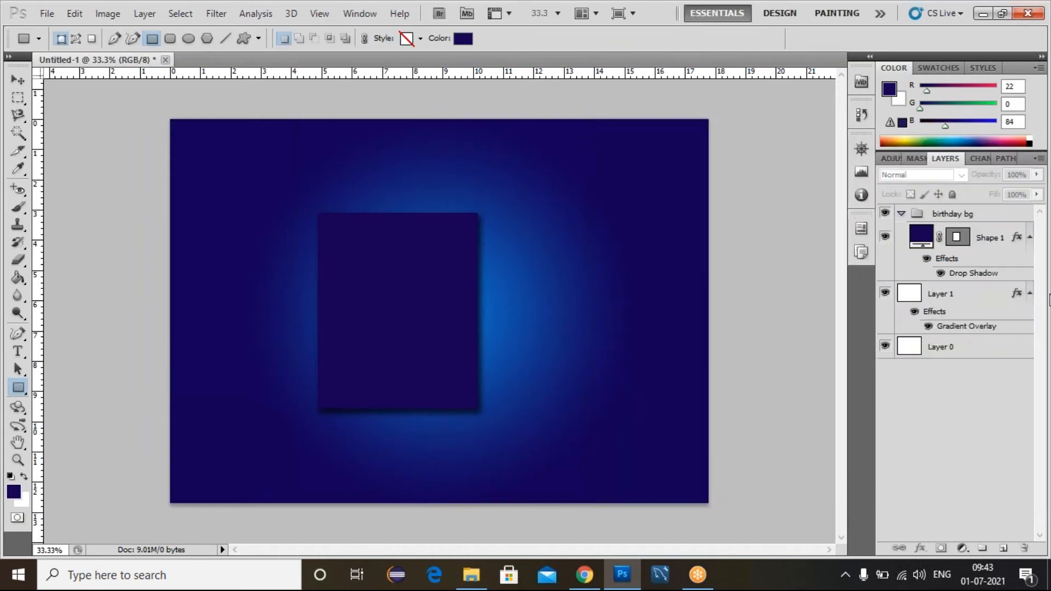
Step: Duplicate the dark blue rectangle to its right and hide the copy's drop shadow
{"action": "left_click", "coordinate": [18, 80]}
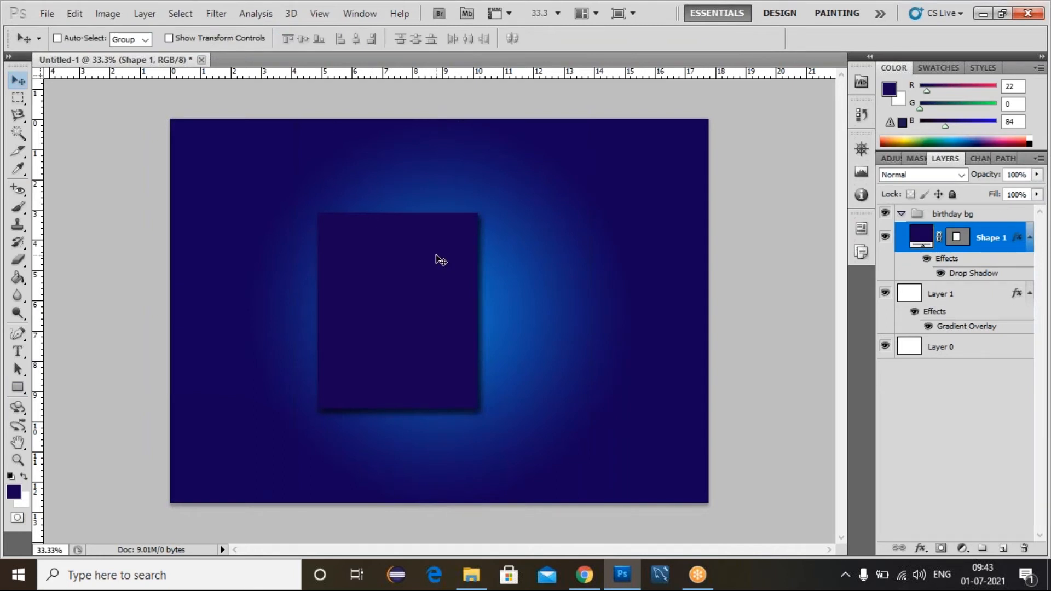
{"action": "left_click_drag", "start_coordinate": [437, 257], "coordinate": [616, 284]}
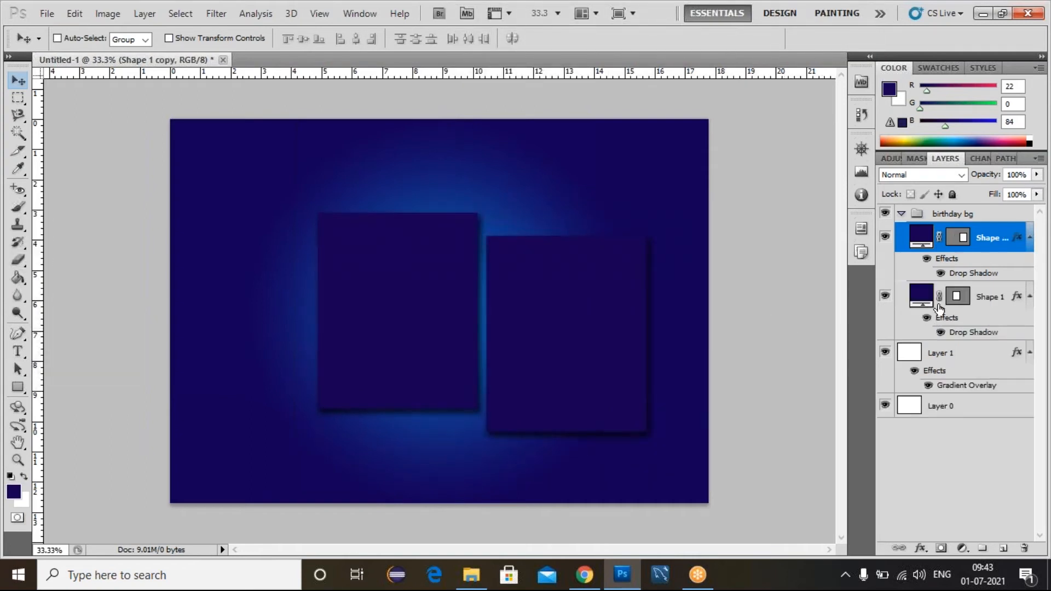
{"action": "left_click", "coordinate": [940, 274]}
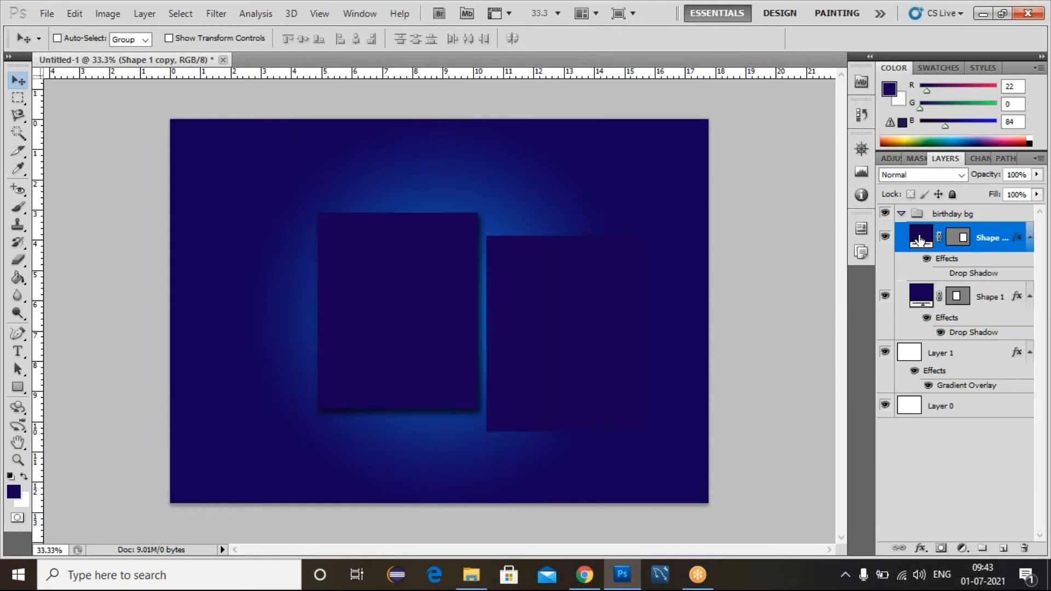
Step: Change the fill color of the rectangle copy to golden yellow #f2c700
{"action": "double_click", "coordinate": [920, 239]}
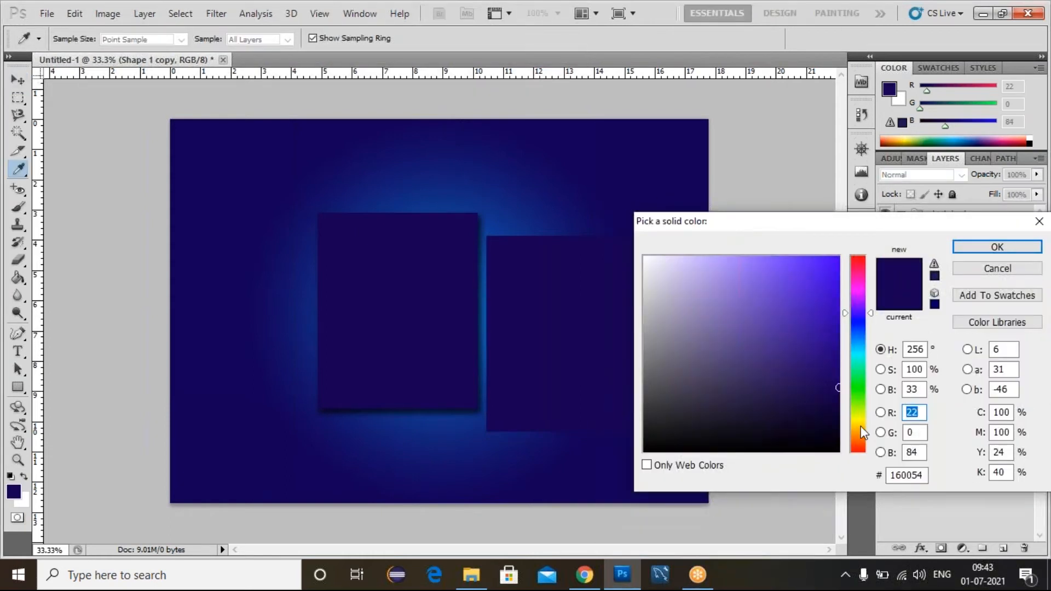
{"action": "left_click", "coordinate": [856, 429]}
{"action": "left_click_drag", "start_coordinate": [807, 268], "coordinate": [837, 285]}
{"action": "left_click", "coordinate": [849, 281]}
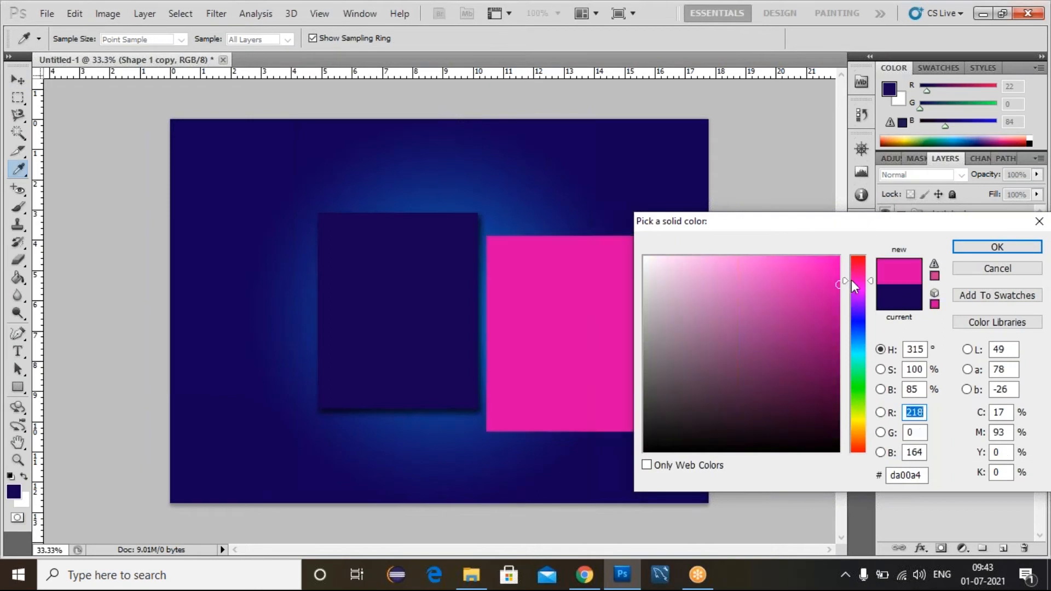
{"action": "left_click", "coordinate": [863, 425]}
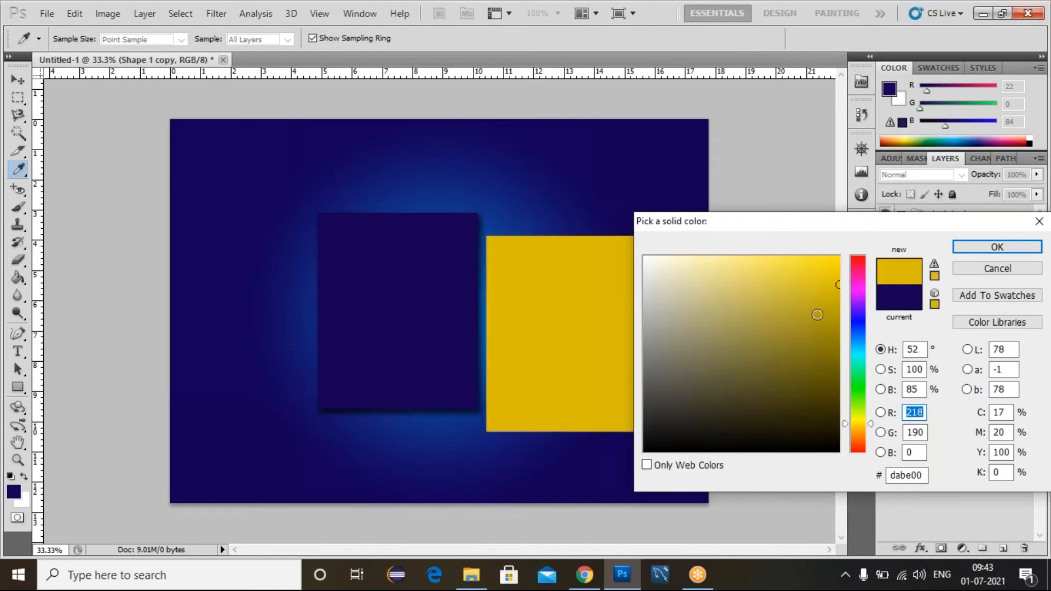
{"action": "left_click_drag", "start_coordinate": [838, 284], "coordinate": [853, 279]}
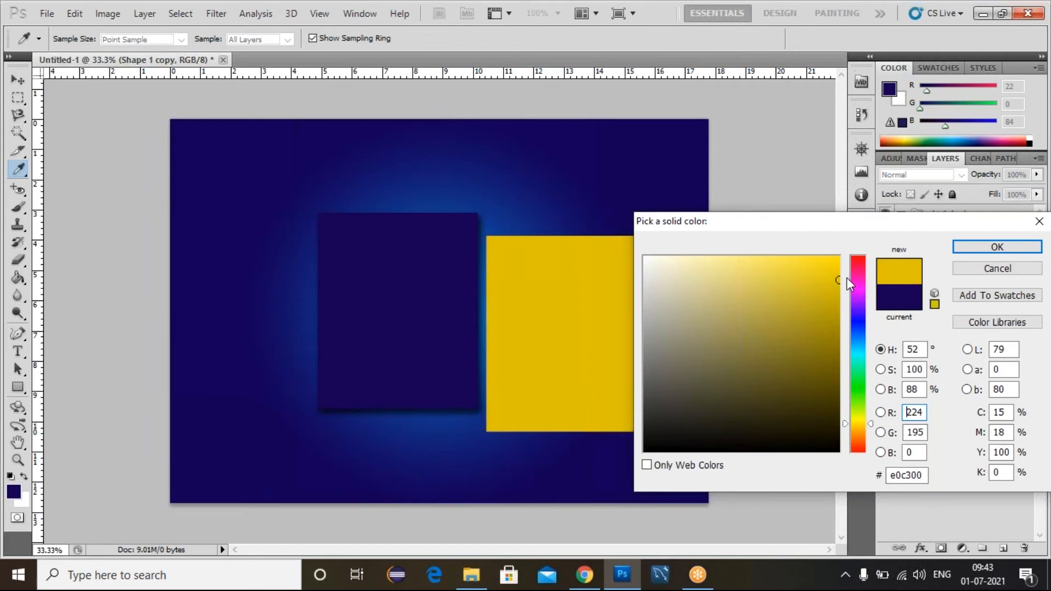
{"action": "left_click", "coordinate": [844, 275]}
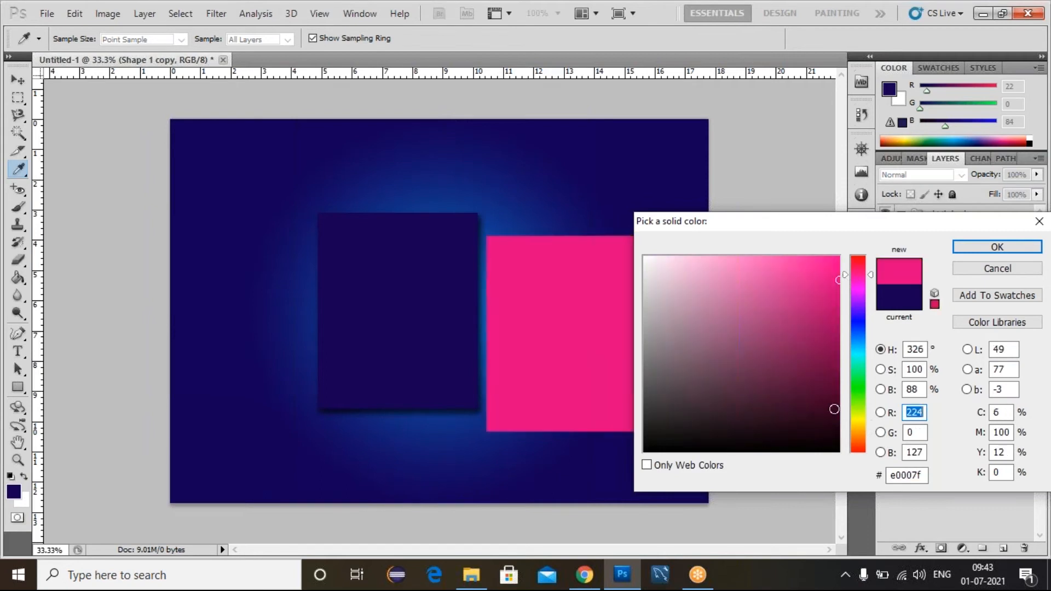
{"action": "left_click", "coordinate": [864, 425]}
{"action": "left_click", "coordinate": [831, 270]}
{"action": "left_click_drag", "start_coordinate": [831, 269], "coordinate": [838, 267]}
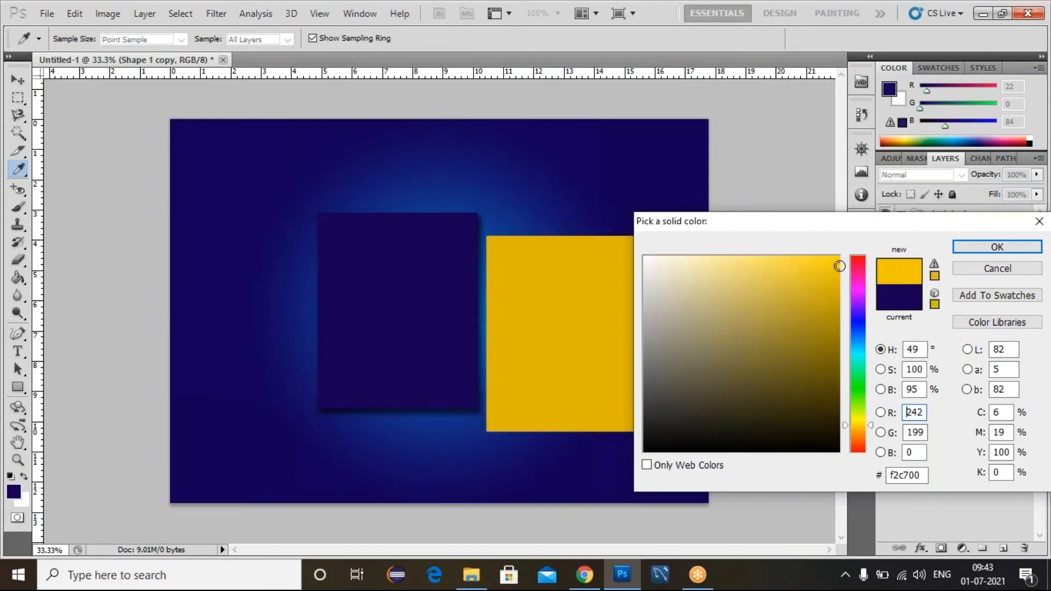
{"action": "left_click", "coordinate": [990, 248]}
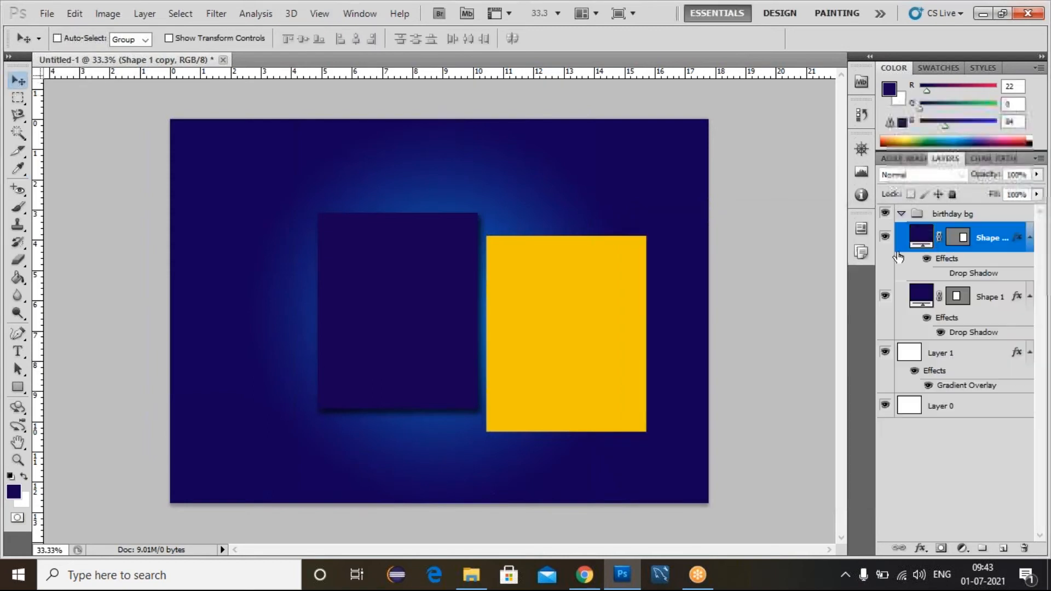
Step: Align the yellow rectangle over the dark blue one and scale it down around its center, leaving an even dark border
{"action": "left_click_drag", "start_coordinate": [580, 310], "coordinate": [416, 289]}
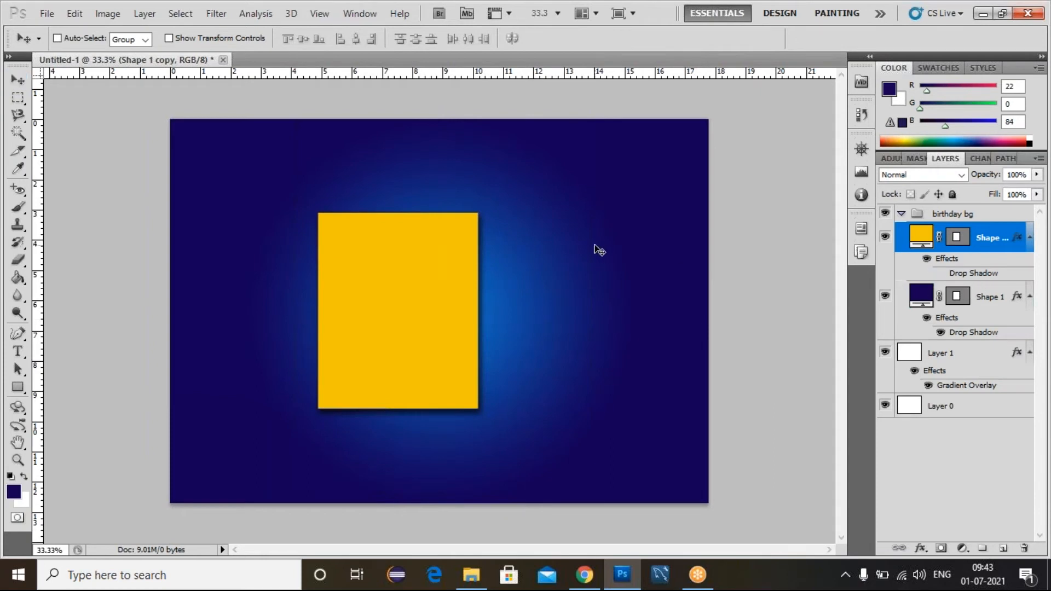
{"action": "key", "text": "ctrl+t"}
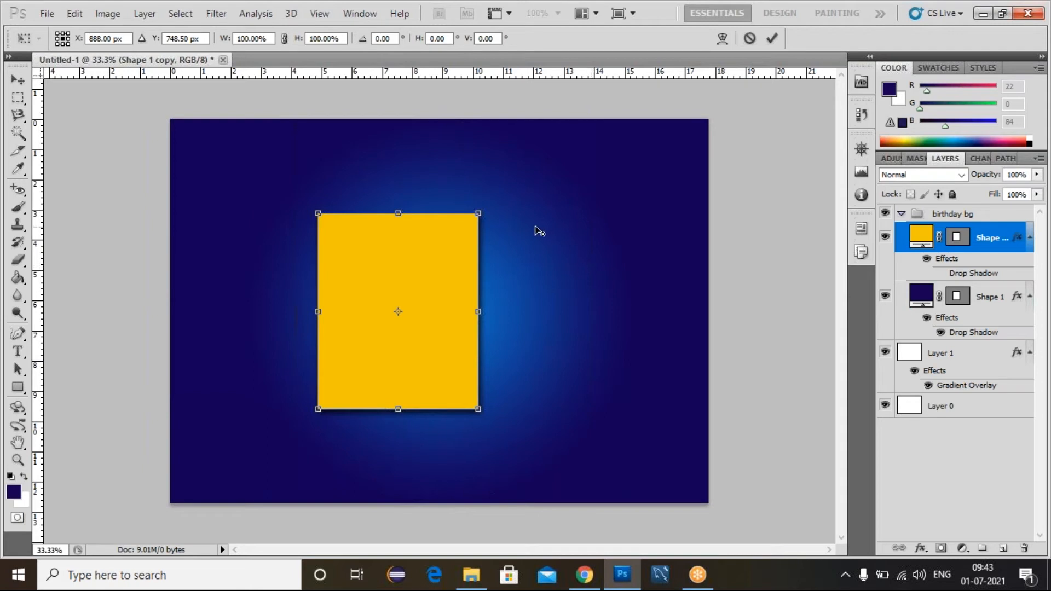
{"action": "left_click_drag", "start_coordinate": [478, 213], "coordinate": [468, 225]}
{"action": "key", "text": "Return"}
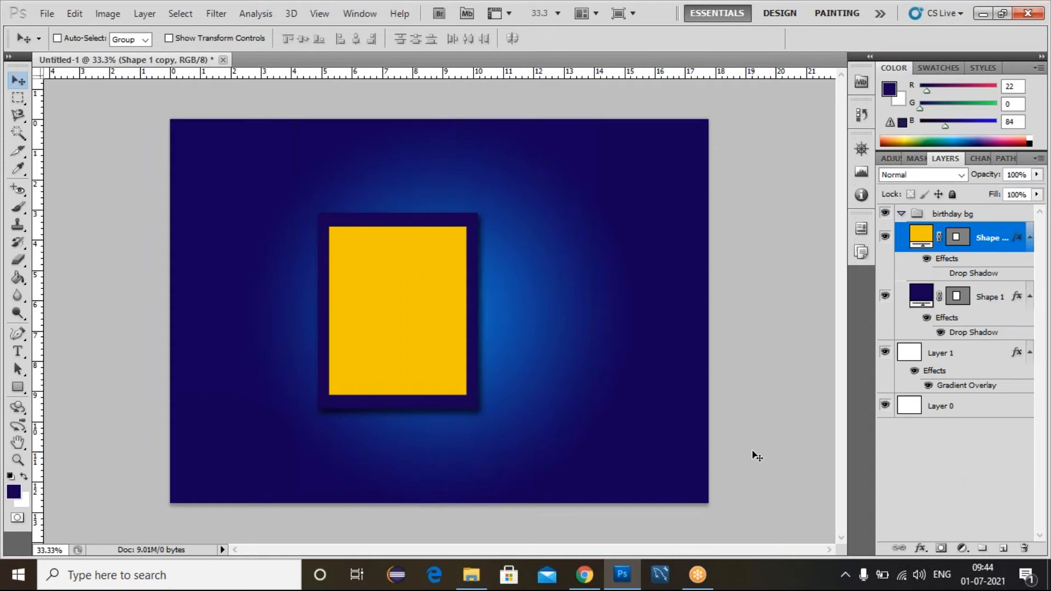
Step: Duplicate the yellow rectangle and offset the copy horizontally about 3.7 cm to the right
{"action": "left_click_drag", "start_coordinate": [464, 346], "coordinate": [576, 346]}
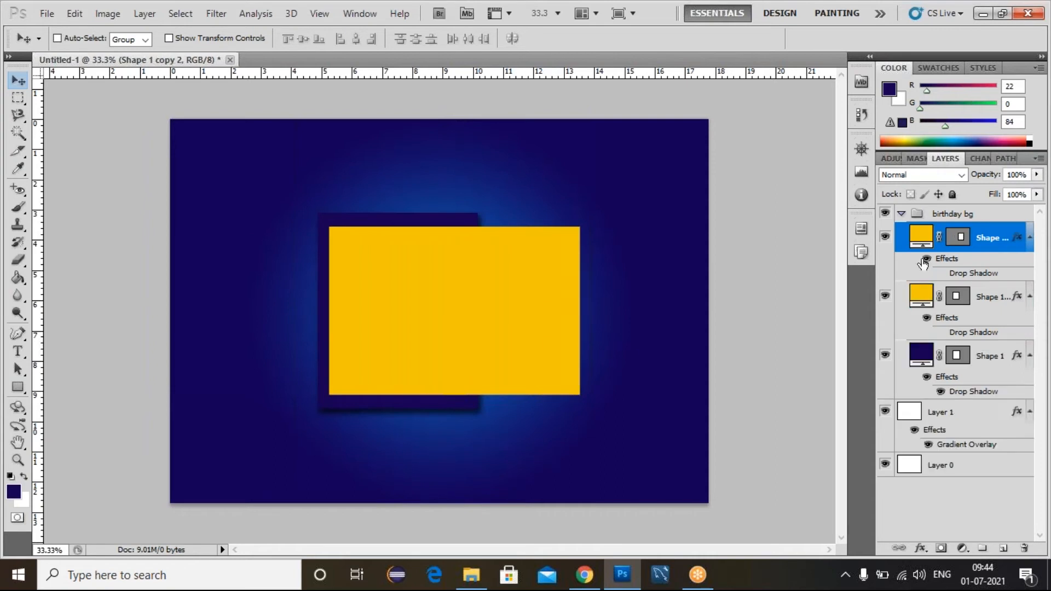
Step: Change the fill color of the topmost yellow rectangle copy to off-white #fdfbf2
{"action": "double_click", "coordinate": [922, 236]}
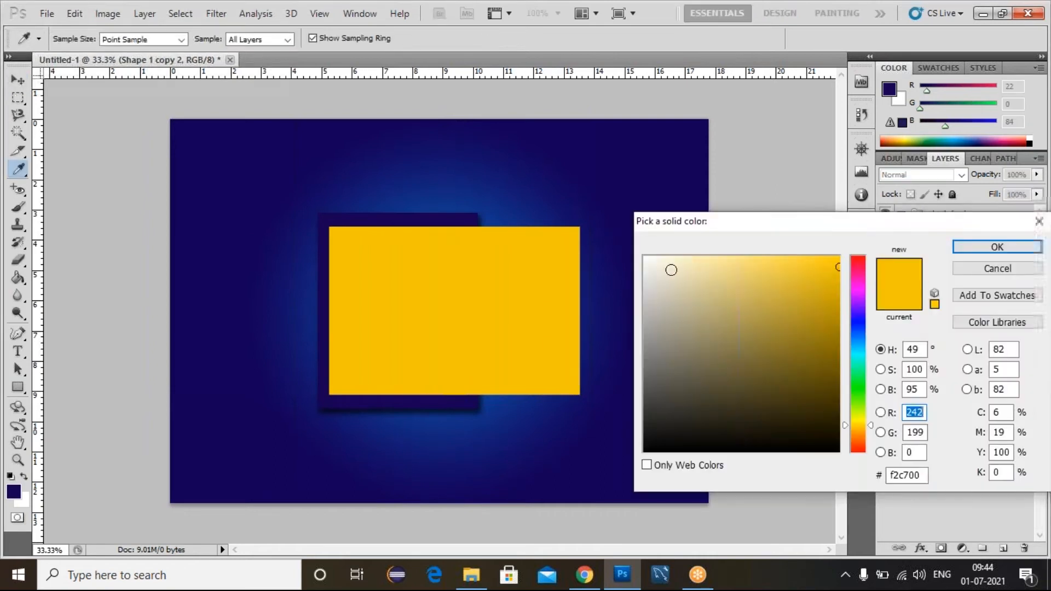
{"action": "left_click", "coordinate": [653, 257]}
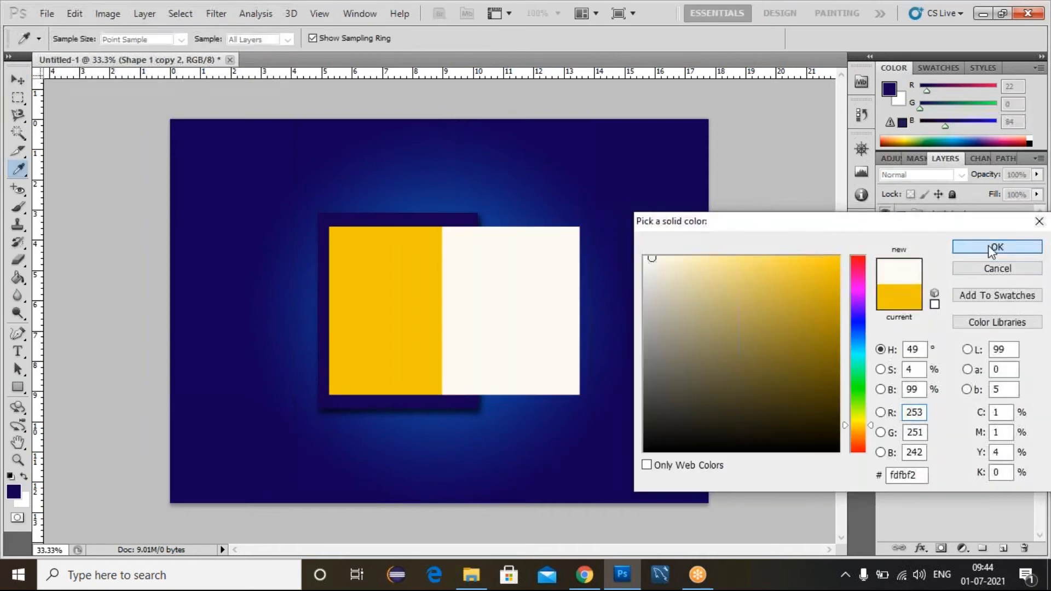
{"action": "left_click", "coordinate": [997, 247]}
Step: Align the off-white rectangle over the yellow one and scale it around its center to about 86.6%, leaving an even yellow border
{"action": "key", "text": "ctrl+t"}
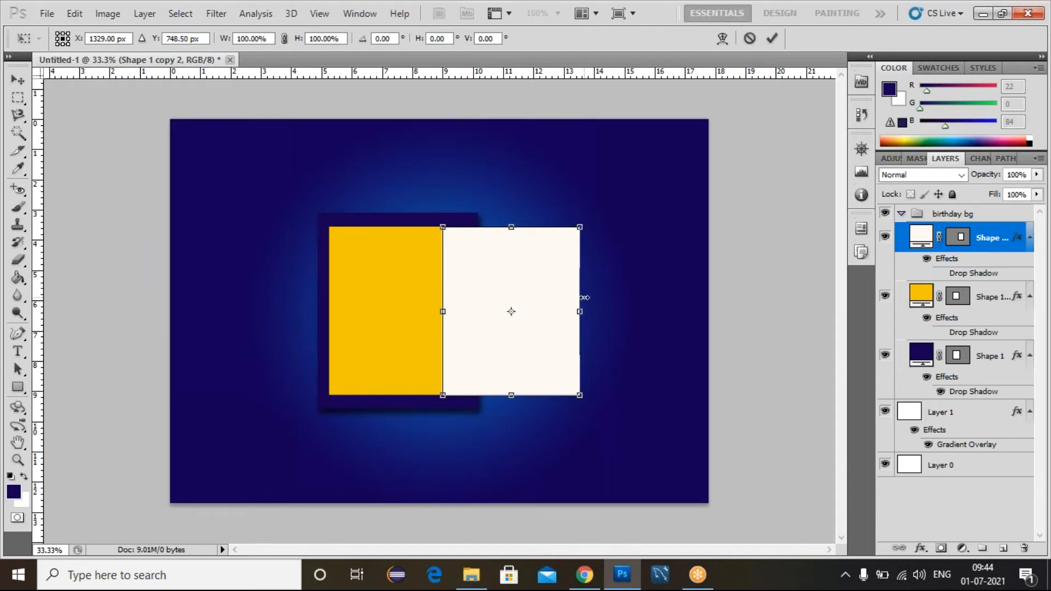
{"action": "key", "text": "Return"}
{"action": "left_click_drag", "start_coordinate": [493, 343], "coordinate": [378, 335]}
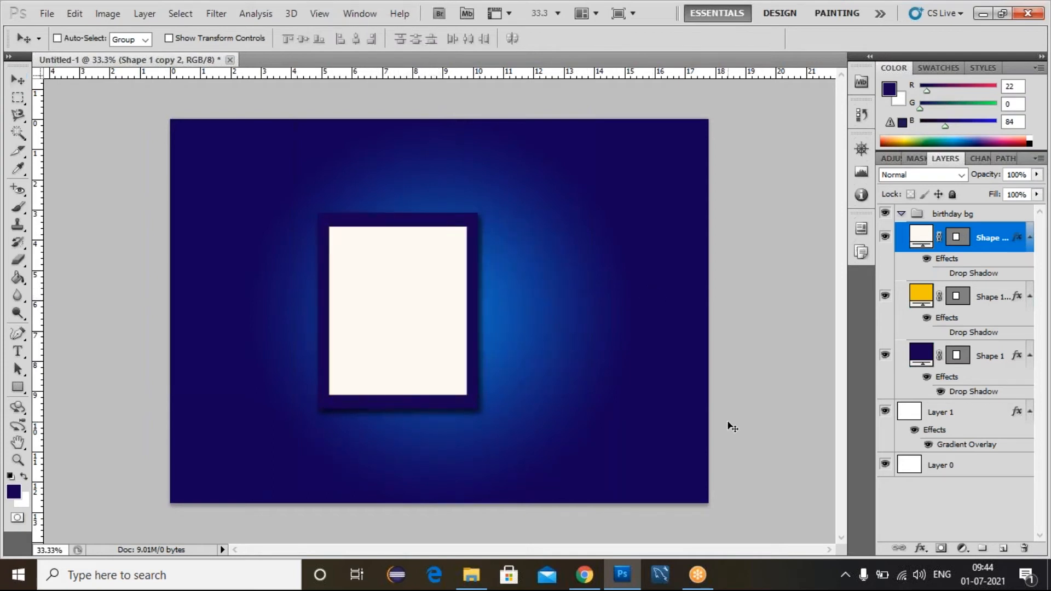
{"action": "key", "text": "ctrl+t"}
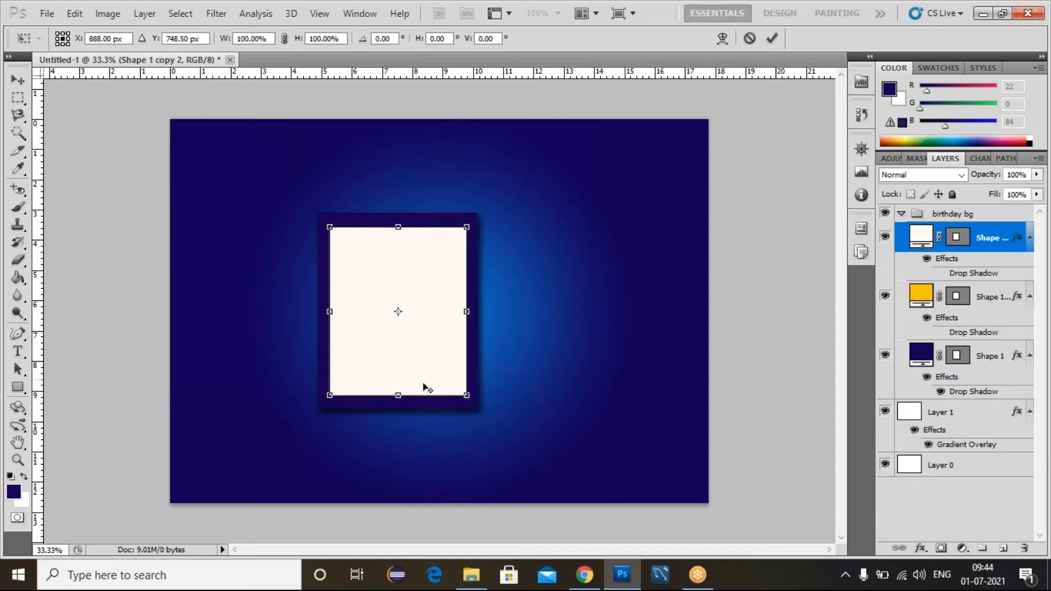
{"action": "left_click_drag", "start_coordinate": [466, 395], "coordinate": [454, 385]}
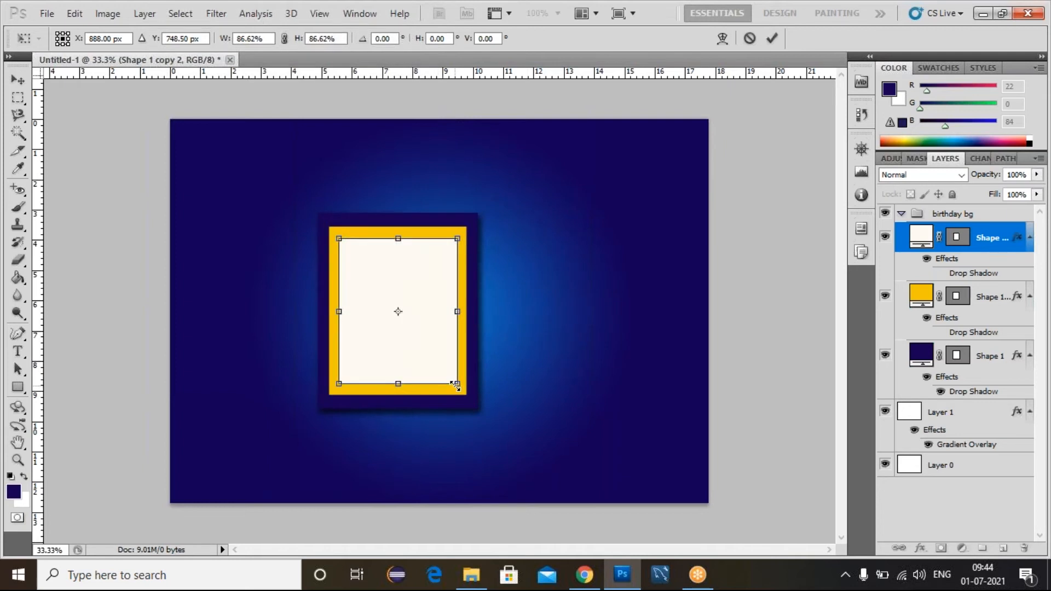
{"action": "key", "text": "Return"}
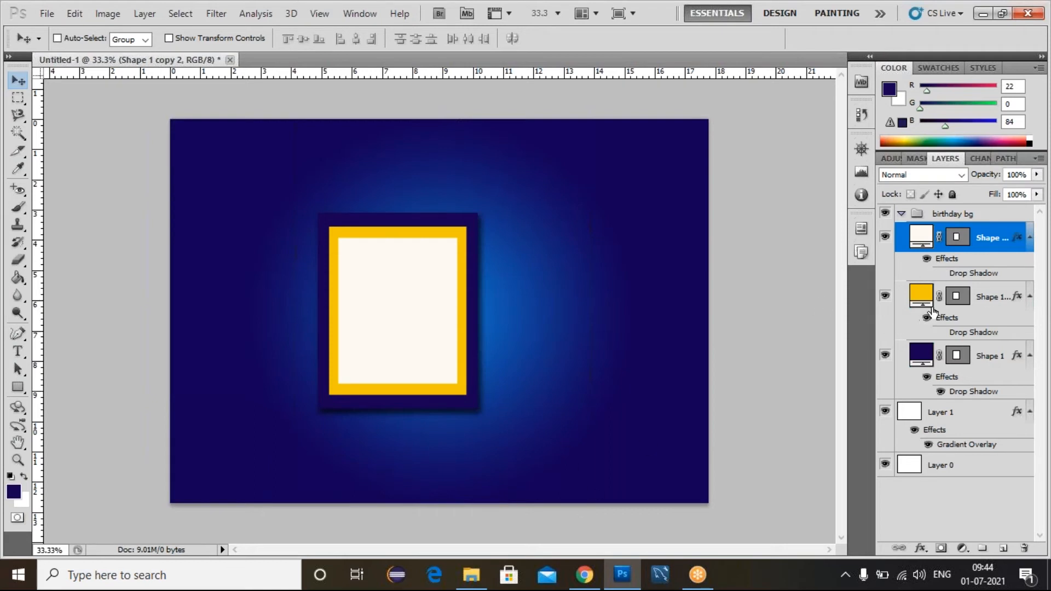
Step: Rotate the whole birthday bg group to about -4.75° and move the frame left to about X 609 px, Y 727.5 px
{"action": "left_click", "coordinate": [951, 218]}
{"action": "key", "text": "ctrl+t"}
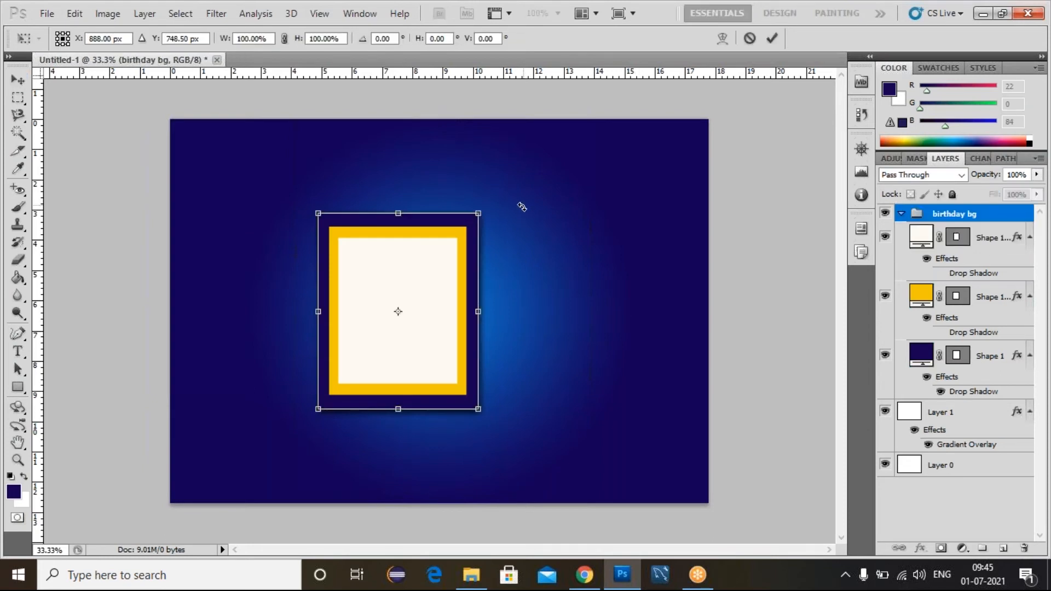
{"action": "left_click_drag", "start_coordinate": [521, 206], "coordinate": [511, 195]}
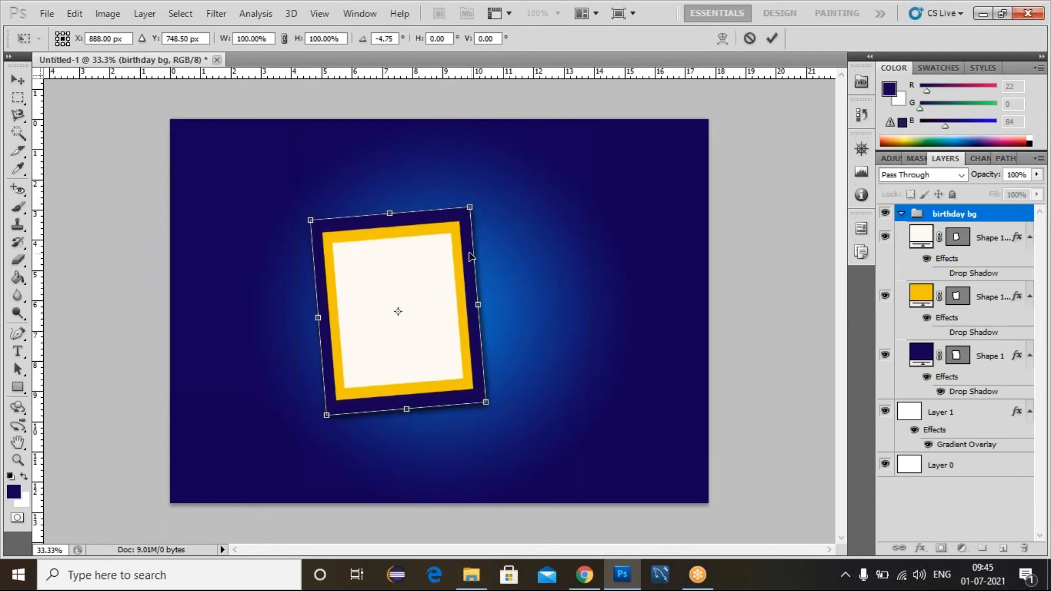
{"action": "left_click_drag", "start_coordinate": [432, 265], "coordinate": [375, 262]}
{"action": "left_click_drag", "start_coordinate": [371, 263], "coordinate": [364, 261]}
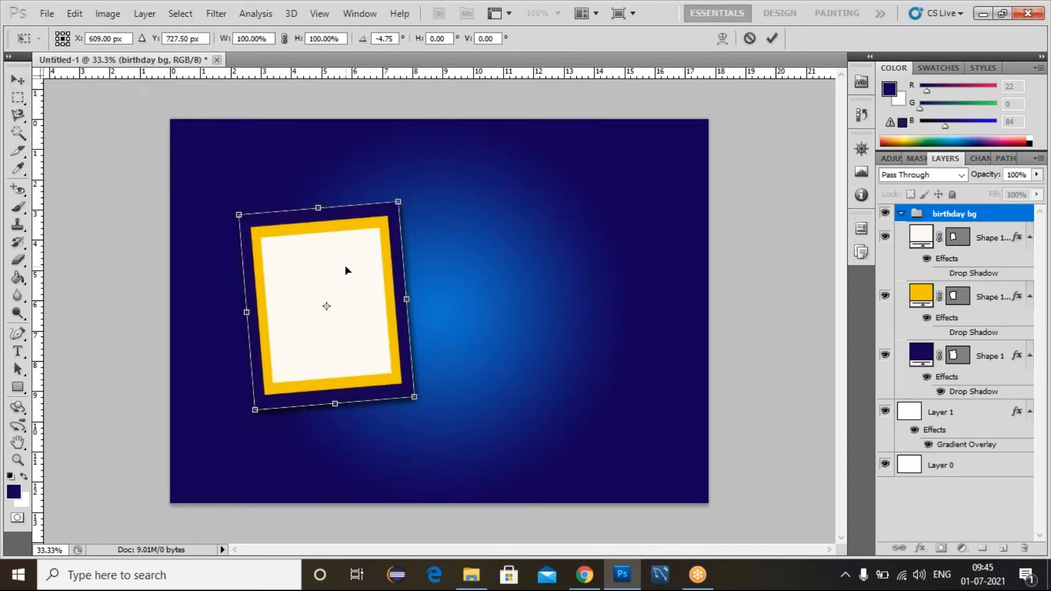
{"action": "key", "text": "Return"}
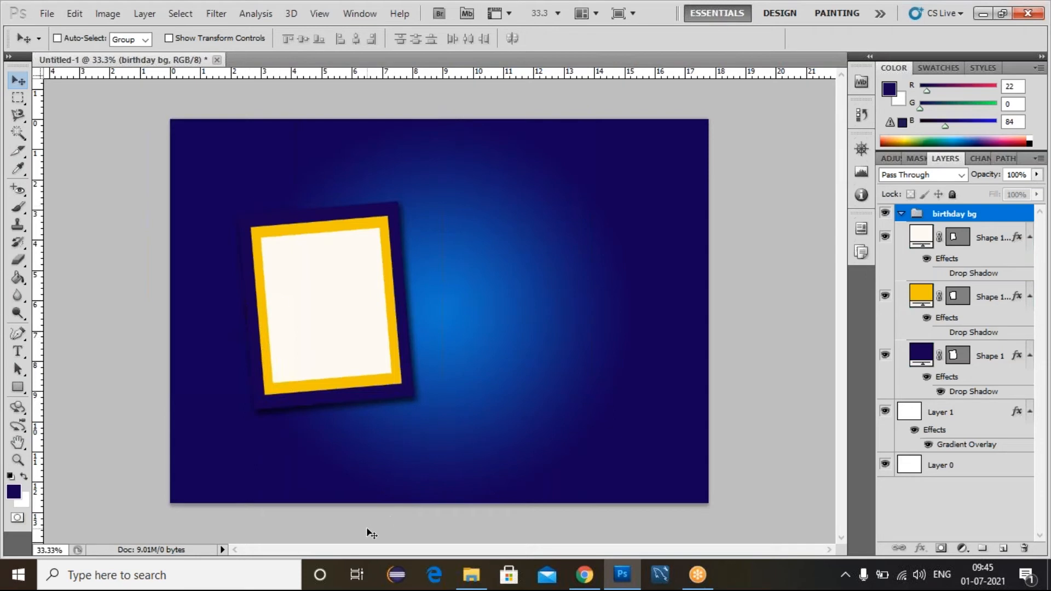
Step: Place the balloon bunch image "unnamed" from the birthday folder, scaled to about 20%, at the frame's upper-right corner
{"action": "left_click", "coordinate": [468, 576]}
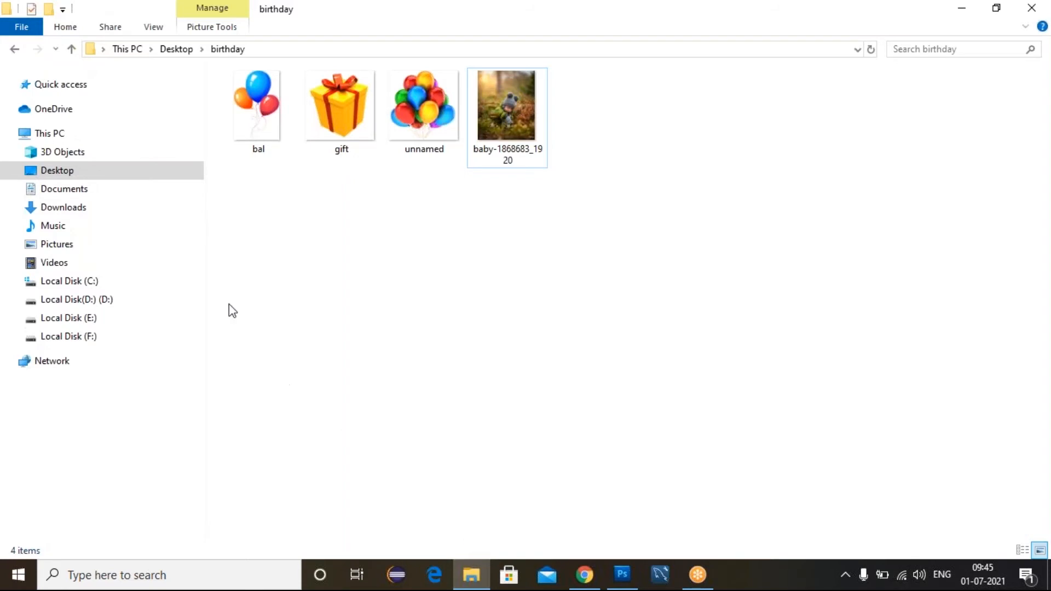
{"action": "left_click_drag", "start_coordinate": [421, 112], "coordinate": [336, 246]}
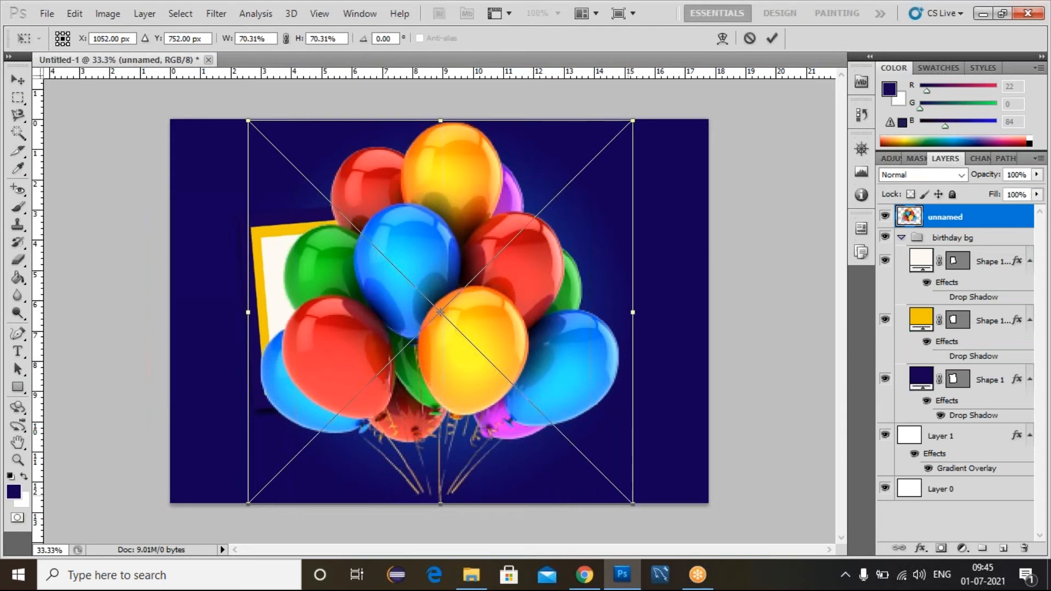
{"action": "left_click_drag", "start_coordinate": [627, 497], "coordinate": [417, 318]}
{"action": "key", "text": "Return"}
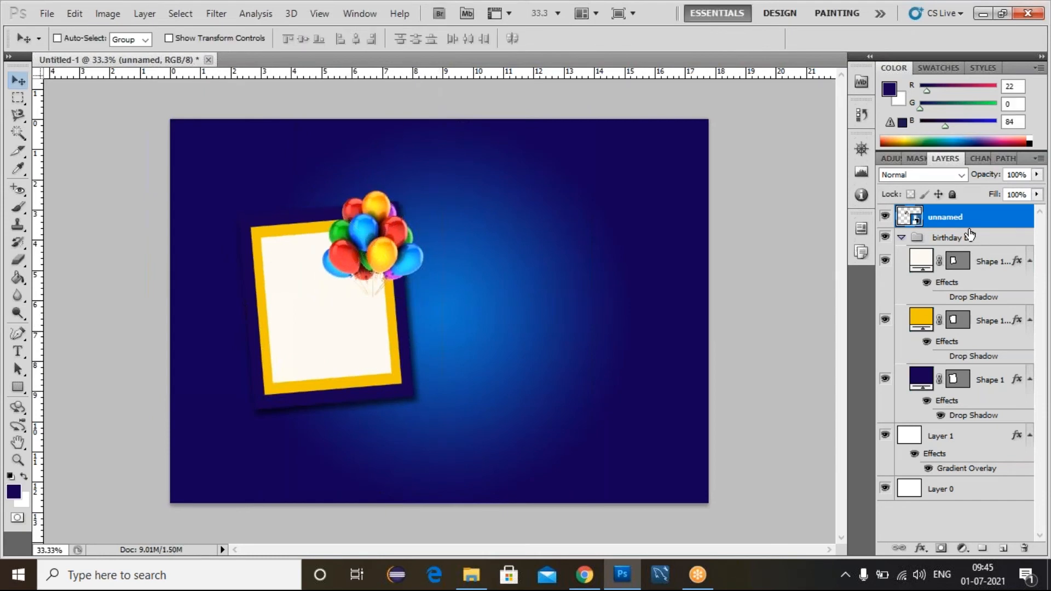
Step: Put the balloon layer directly beneath the off-white rectangle and set the balloons at the frame's upper-left corner, rotated about -16.8°
{"action": "left_click_drag", "start_coordinate": [966, 224], "coordinate": [975, 279]}
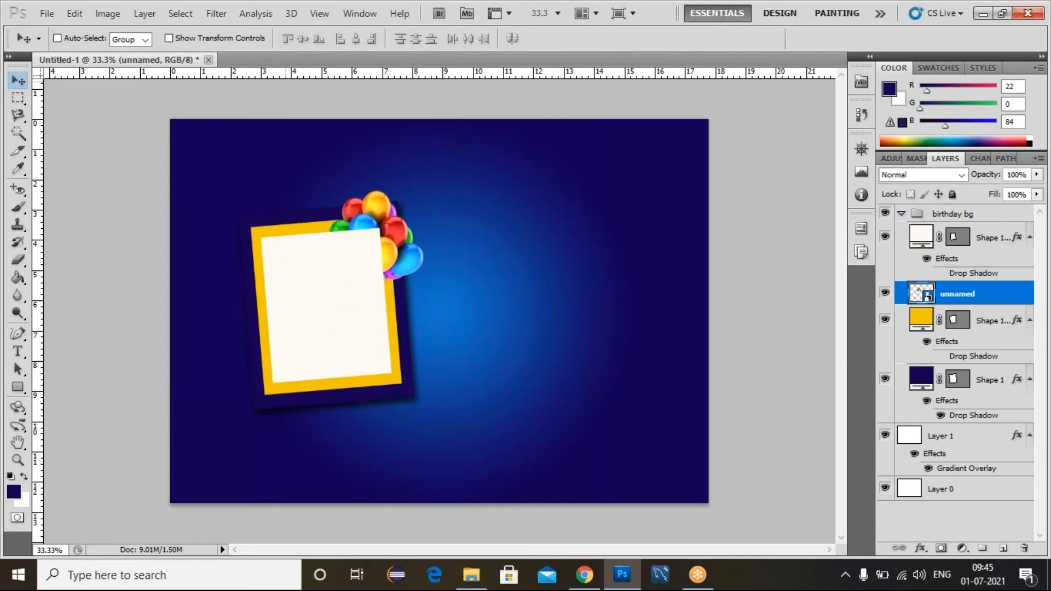
{"action": "left_click_drag", "start_coordinate": [413, 249], "coordinate": [305, 203]}
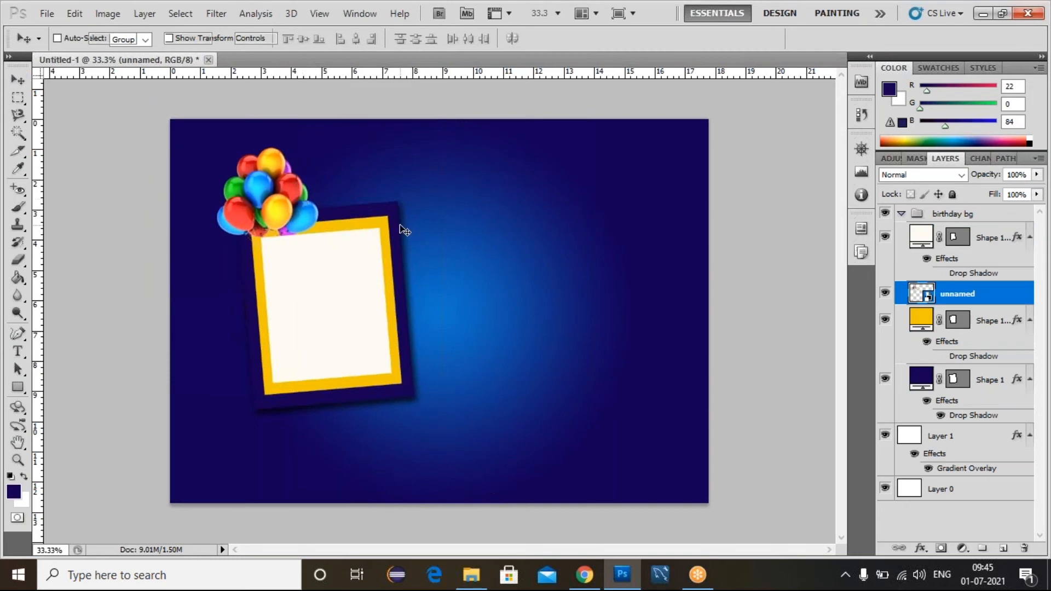
{"action": "key", "text": "ctrl+t"}
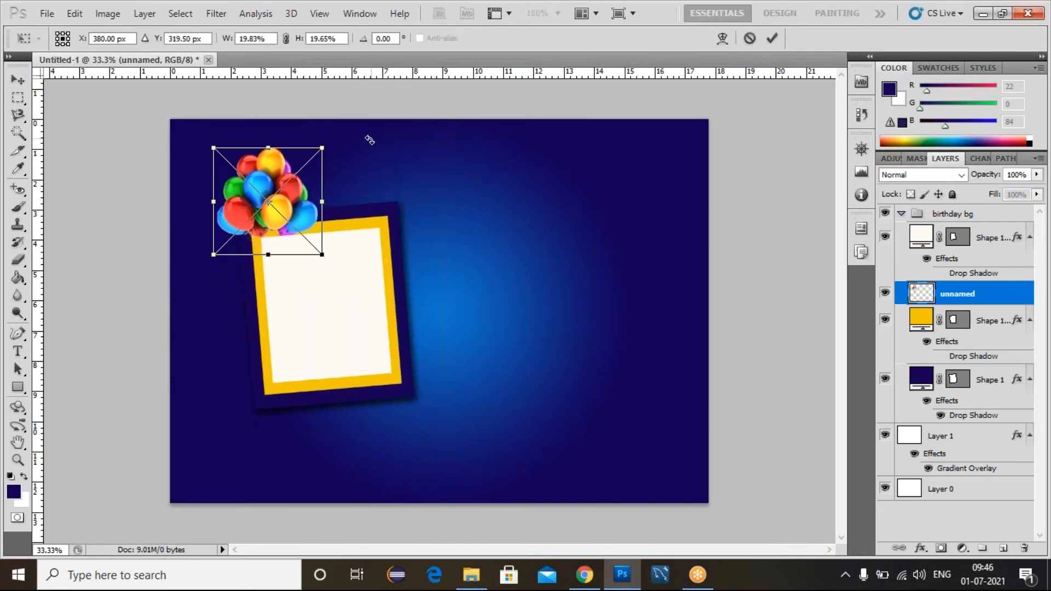
{"action": "left_click_drag", "start_coordinate": [368, 141], "coordinate": [344, 122]}
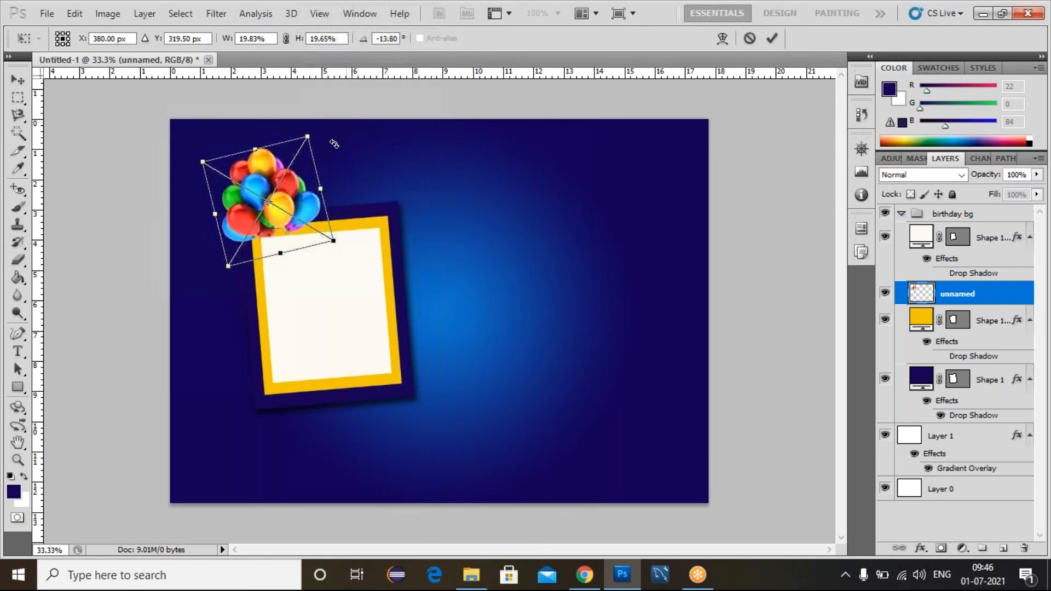
{"action": "left_click_drag", "start_coordinate": [305, 175], "coordinate": [285, 172]}
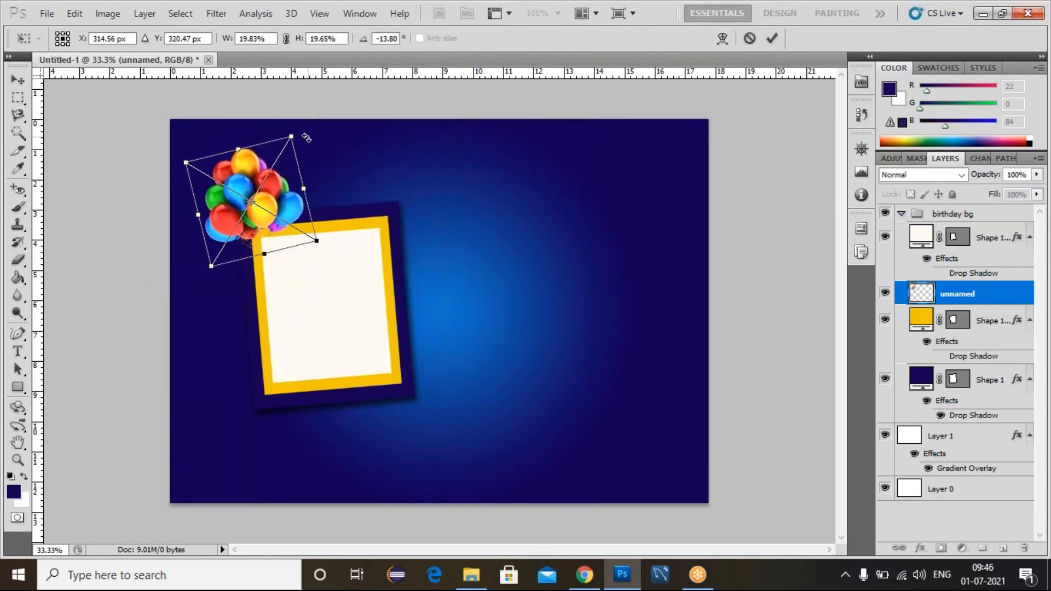
{"action": "left_click_drag", "start_coordinate": [305, 136], "coordinate": [304, 134]}
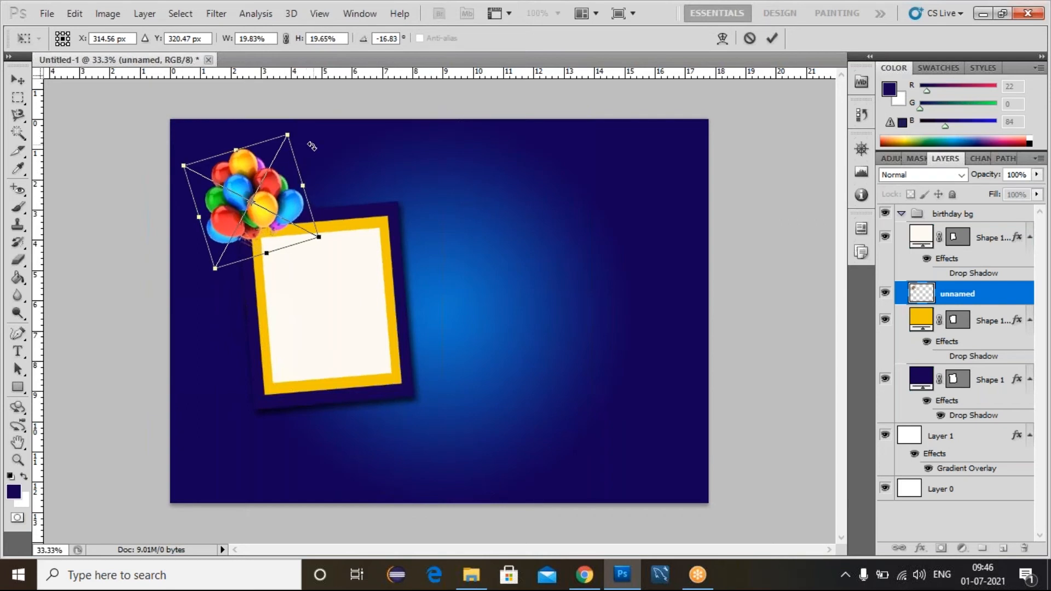
{"action": "key", "text": "Return"}
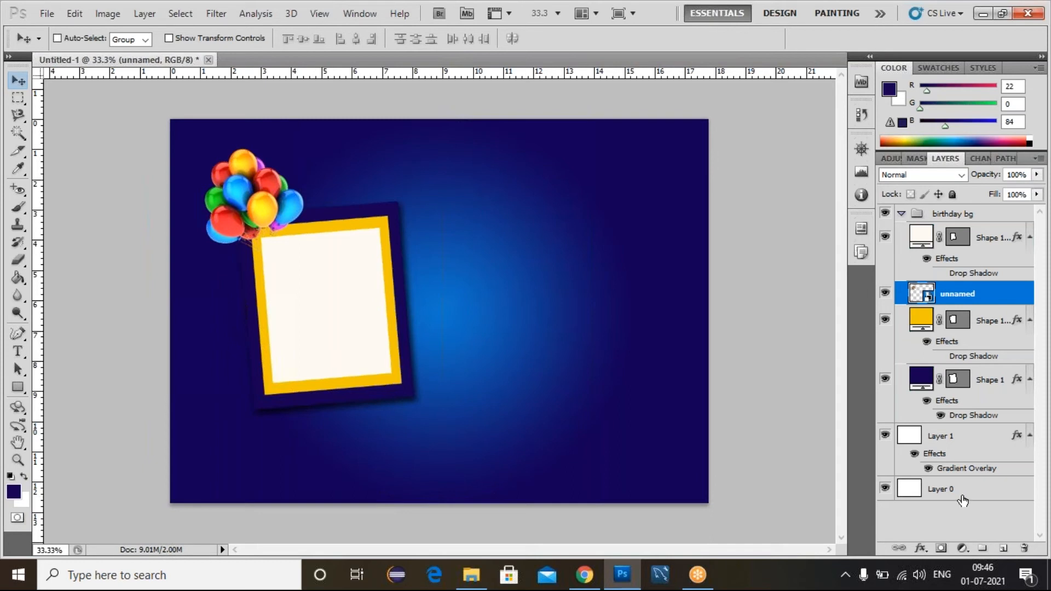
Step: Place the image baby-1868683_1920 from the birthday folder over the frame, directly above the off-white rectangle's layer
{"action": "left_click", "coordinate": [965, 499]}
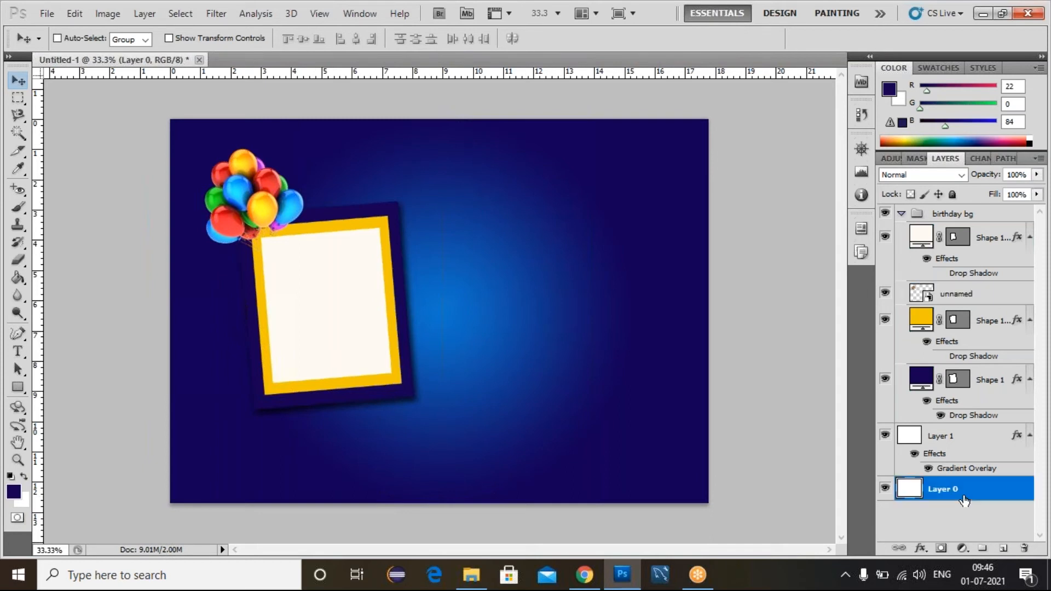
{"action": "key", "text": "ctrl+0"}
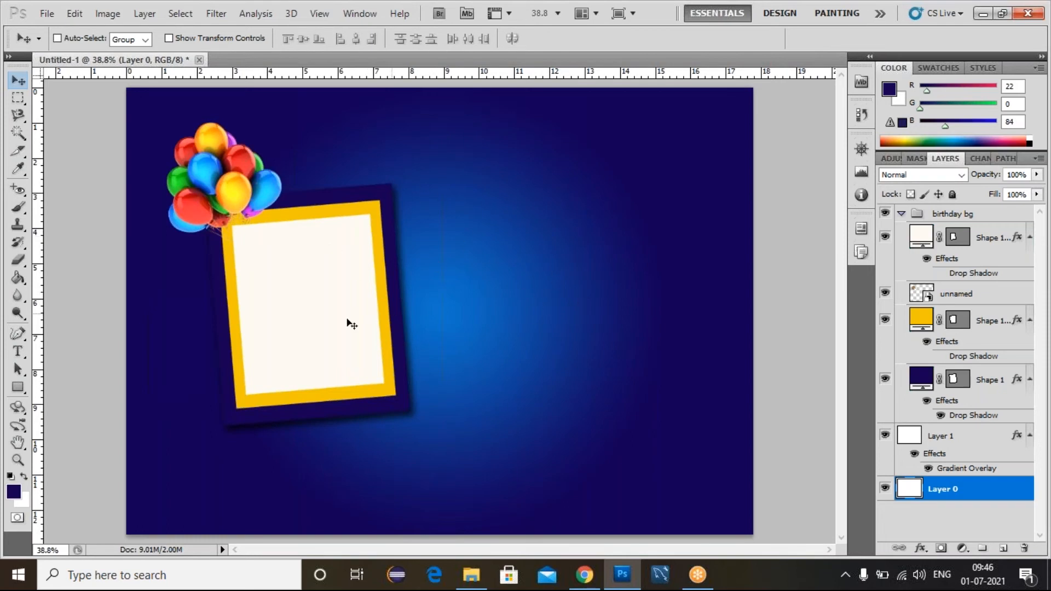
{"action": "left_click", "coordinate": [986, 248]}
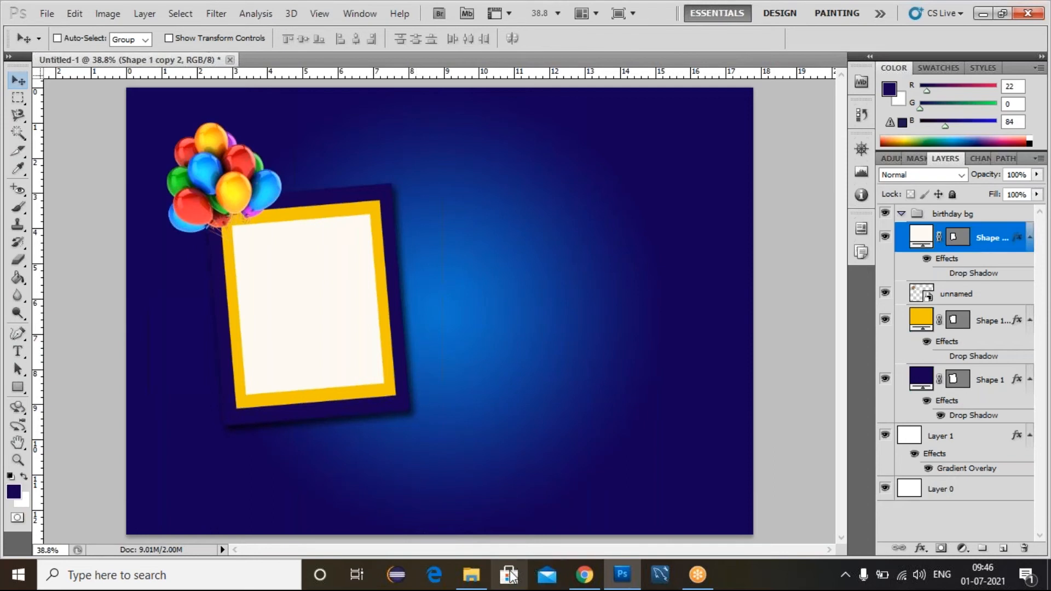
{"action": "left_click", "coordinate": [472, 575]}
{"action": "left_click", "coordinate": [508, 86]}
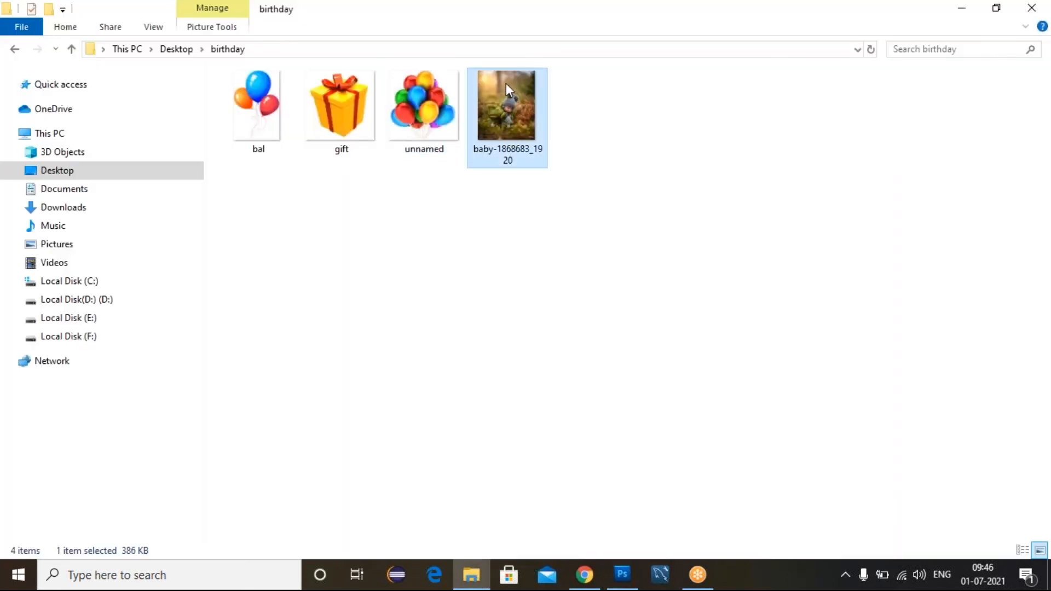
{"action": "left_click_drag", "start_coordinate": [511, 107], "coordinate": [383, 295]}
{"action": "left_click_drag", "start_coordinate": [514, 320], "coordinate": [451, 301]}
{"action": "key", "text": "Return"}
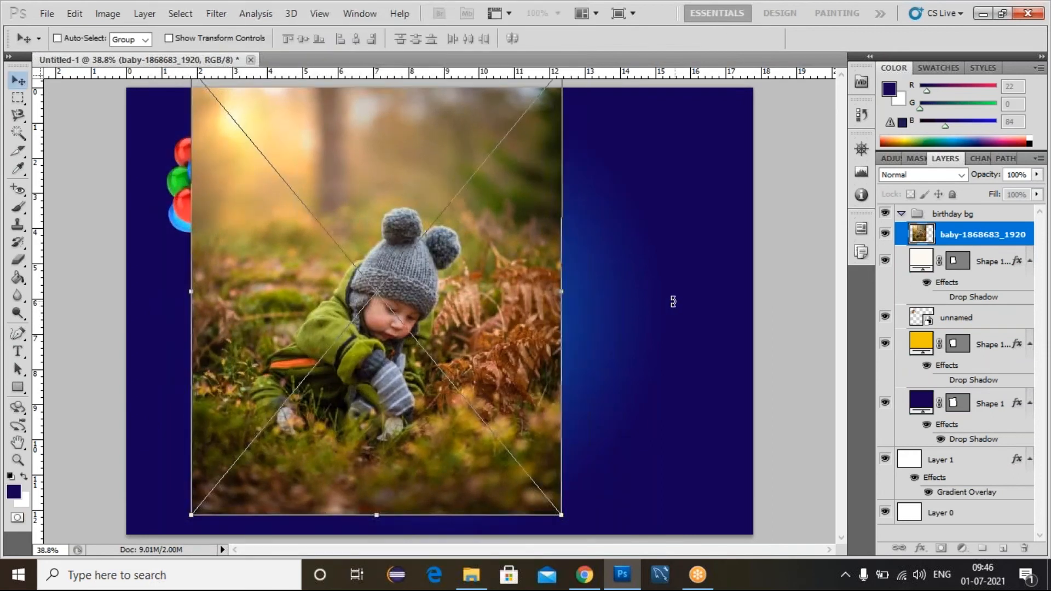
Step: Rasterize the baby photo layer and clip it to the off-white rectangle with a clipping mask
{"action": "right_click", "coordinate": [981, 241]}
{"action": "left_click", "coordinate": [888, 317]}
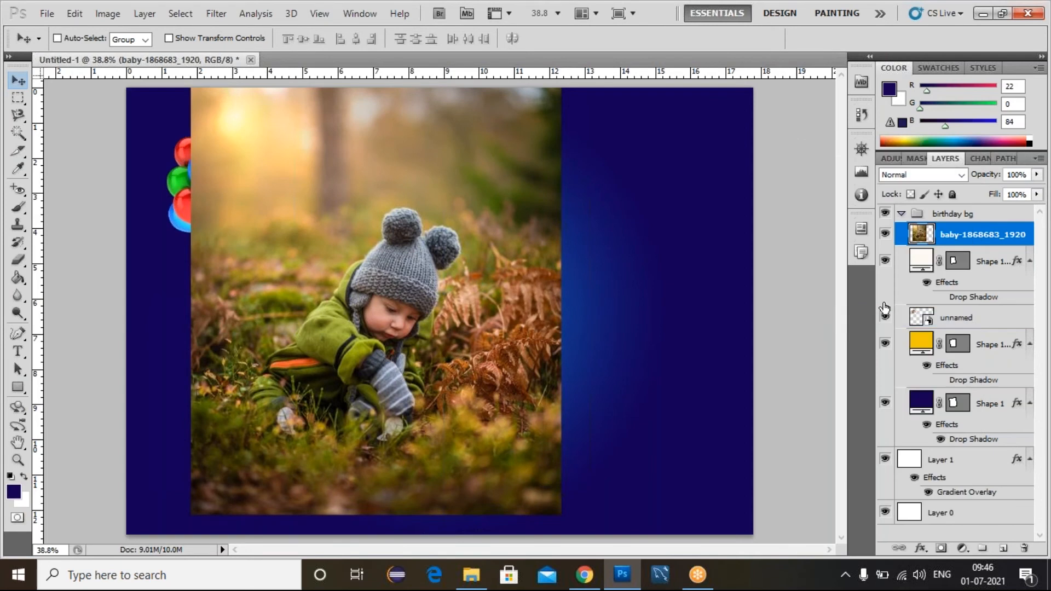
{"action": "right_click", "coordinate": [968, 242]}
{"action": "left_click", "coordinate": [859, 373]}
Step: Reposition the baby photo inside the frame, scale it to about 68.25% and rotate it about -3.4° to match the tilt
{"action": "left_click_drag", "start_coordinate": [348, 321], "coordinate": [282, 316]}
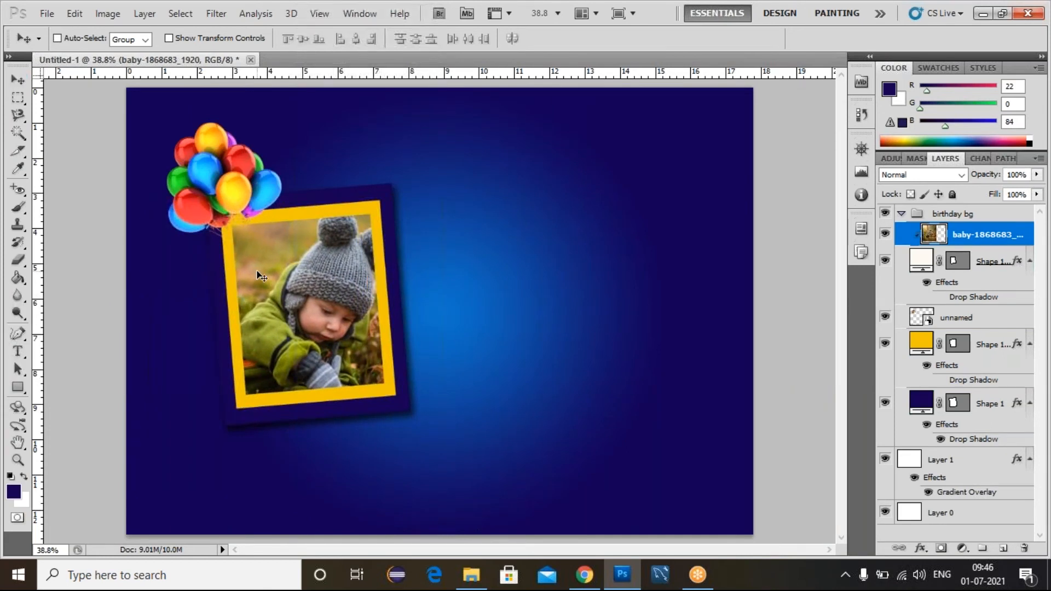
{"action": "key", "text": "ctrl+t"}
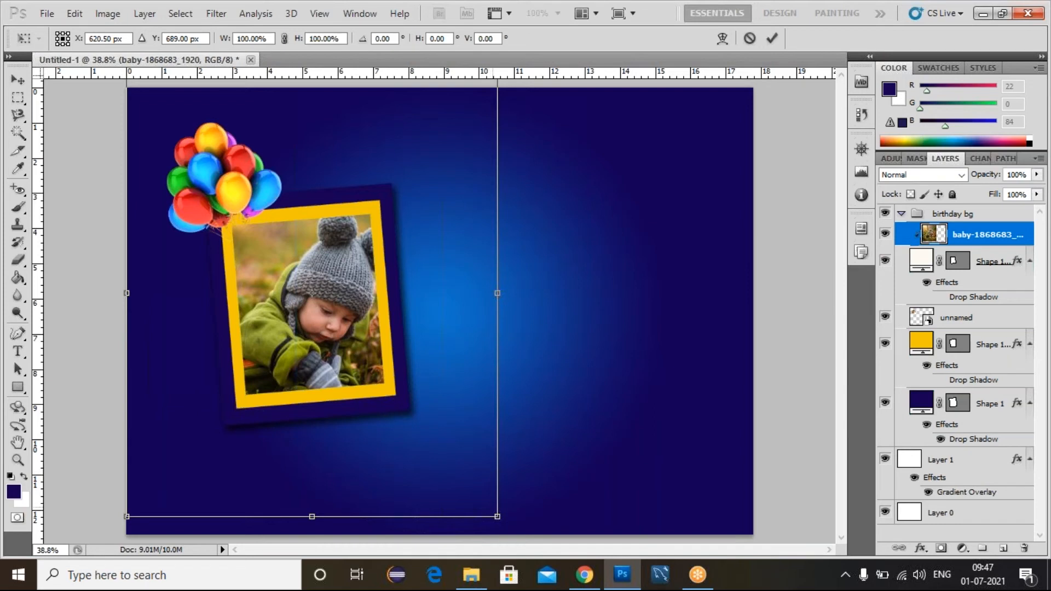
{"action": "left_click_drag", "start_coordinate": [499, 518], "coordinate": [432, 459]}
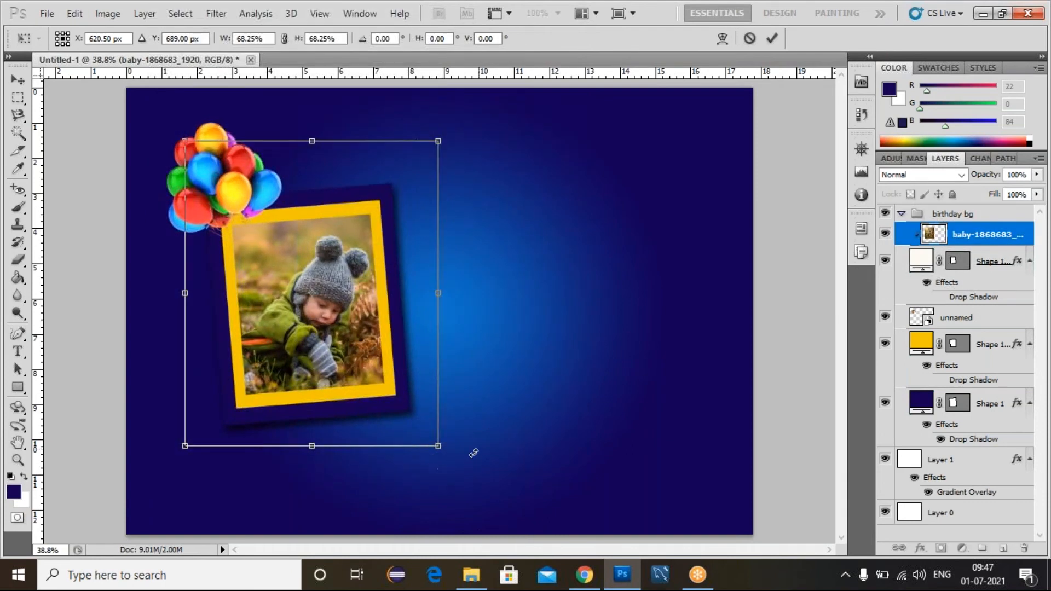
{"action": "left_click_drag", "start_coordinate": [477, 454], "coordinate": [484, 443]}
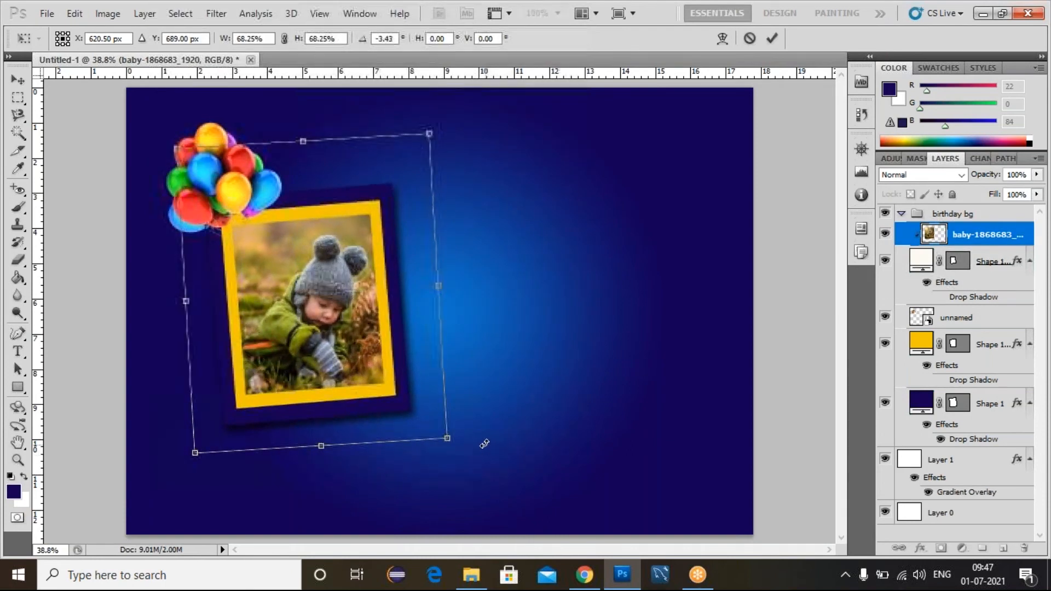
{"action": "key", "text": "Return"}
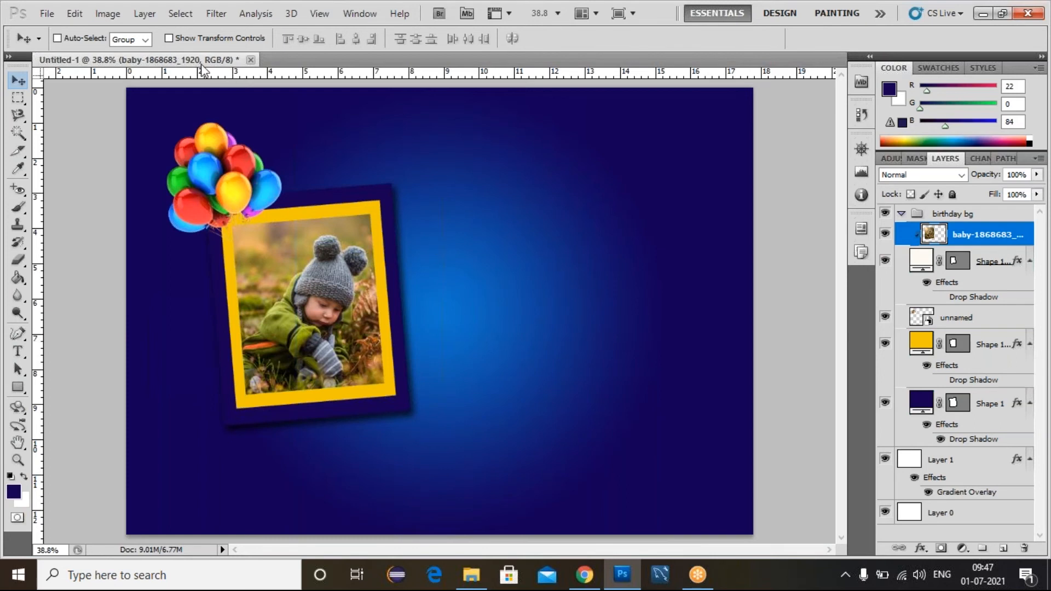
Step: Increase the baby photo's contrast with a Brightness/Contrast adjustment
{"action": "left_click", "coordinate": [115, 16]}
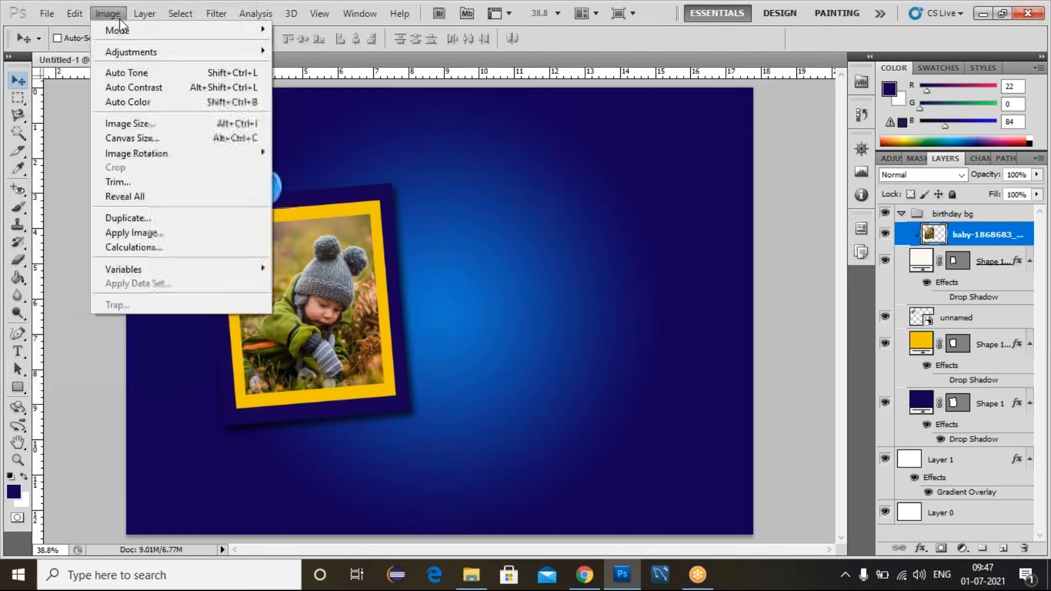
{"action": "mouse_move", "coordinate": [263, 59]}
{"action": "left_click", "coordinate": [306, 51]}
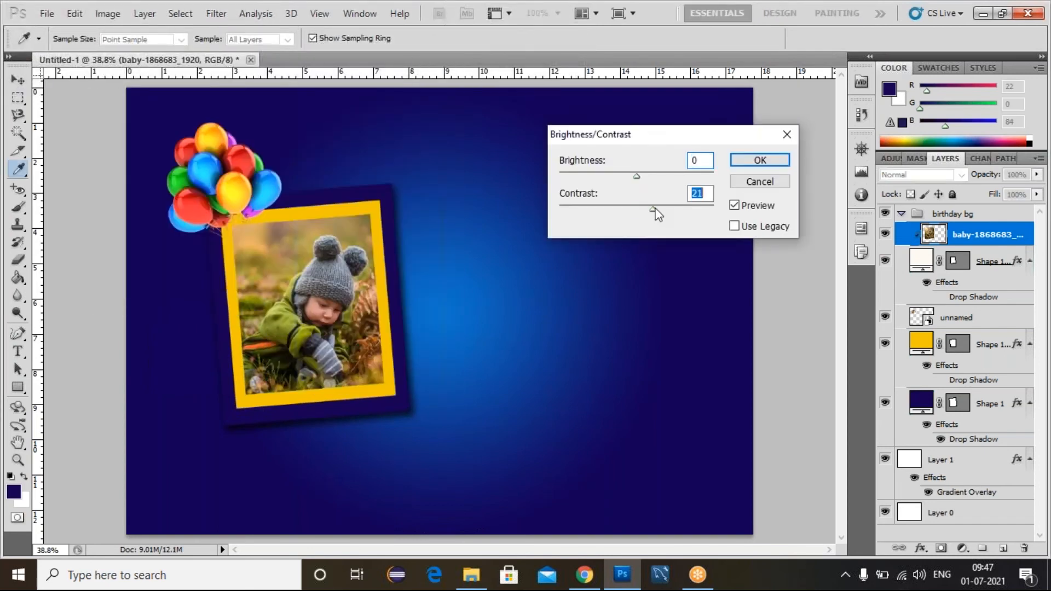
{"action": "left_click_drag", "start_coordinate": [664, 215], "coordinate": [665, 215]}
{"action": "mouse_move", "coordinate": [639, 176]}
{"action": "left_mouse_down"}
{"action": "mouse_move", "coordinate": [654, 180]}
{"action": "mouse_move", "coordinate": [636, 181]}
{"action": "left_mouse_up"}
{"action": "left_click", "coordinate": [760, 160]}
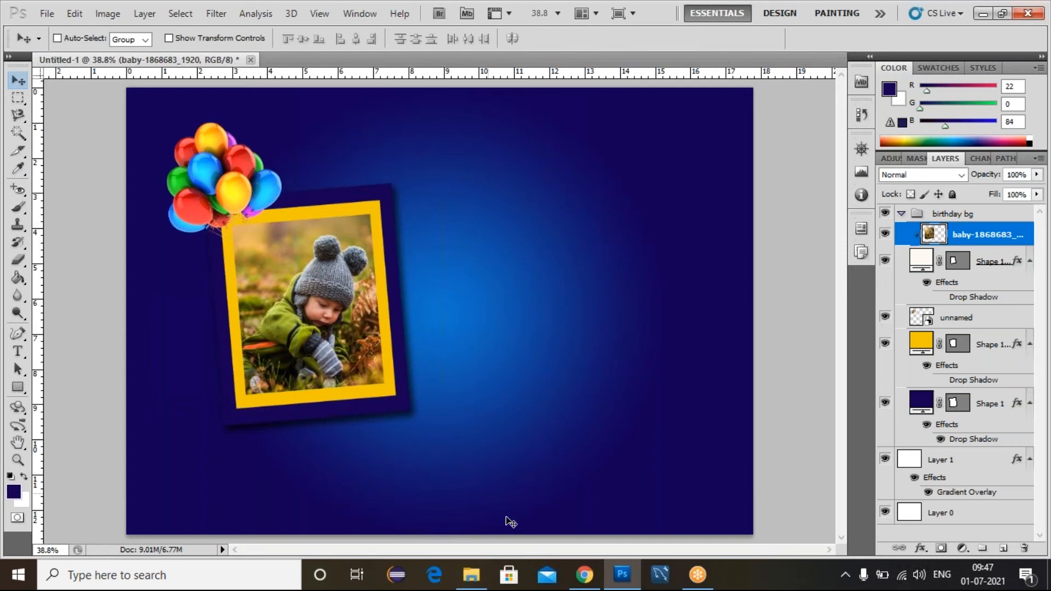
Step: Collapse the birthday bg group and create a new layer group named "birthday text" above it
{"action": "left_click", "coordinate": [902, 214]}
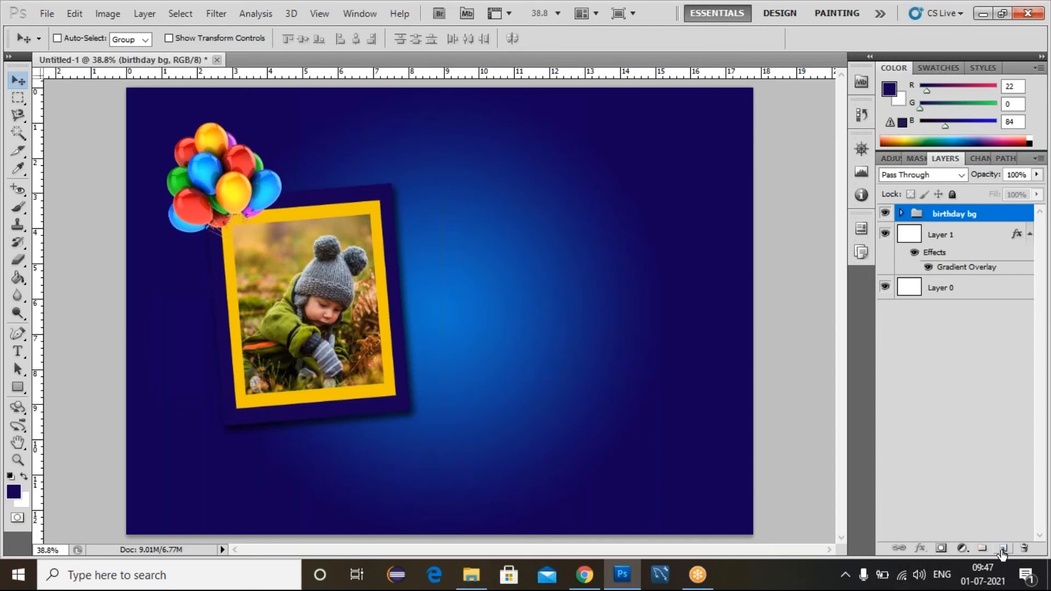
{"action": "left_click", "coordinate": [983, 548]}
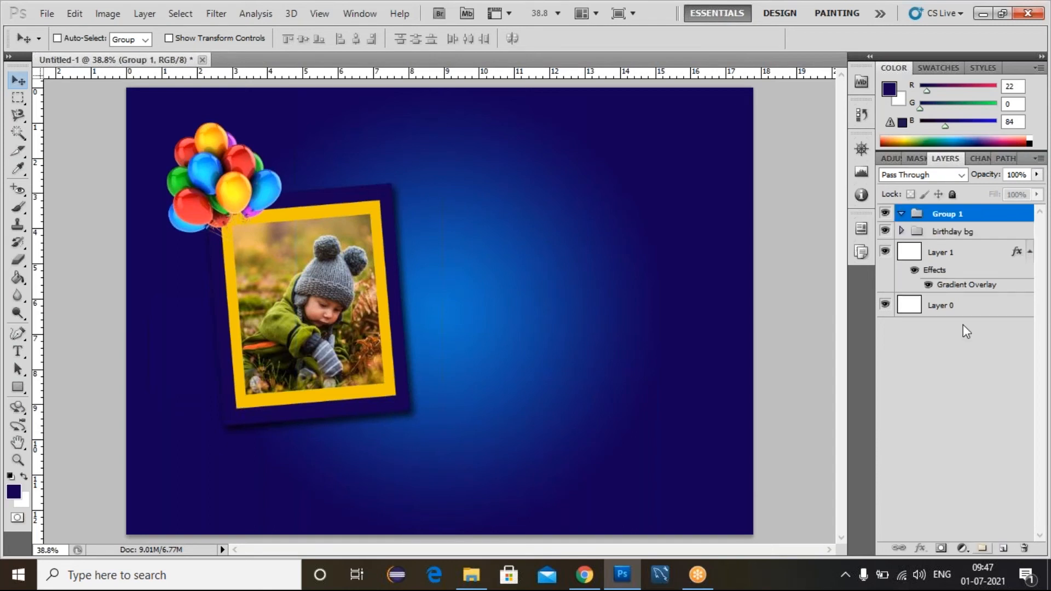
{"action": "double_click", "coordinate": [964, 214]}
{"action": "type", "text": "birthday text"}
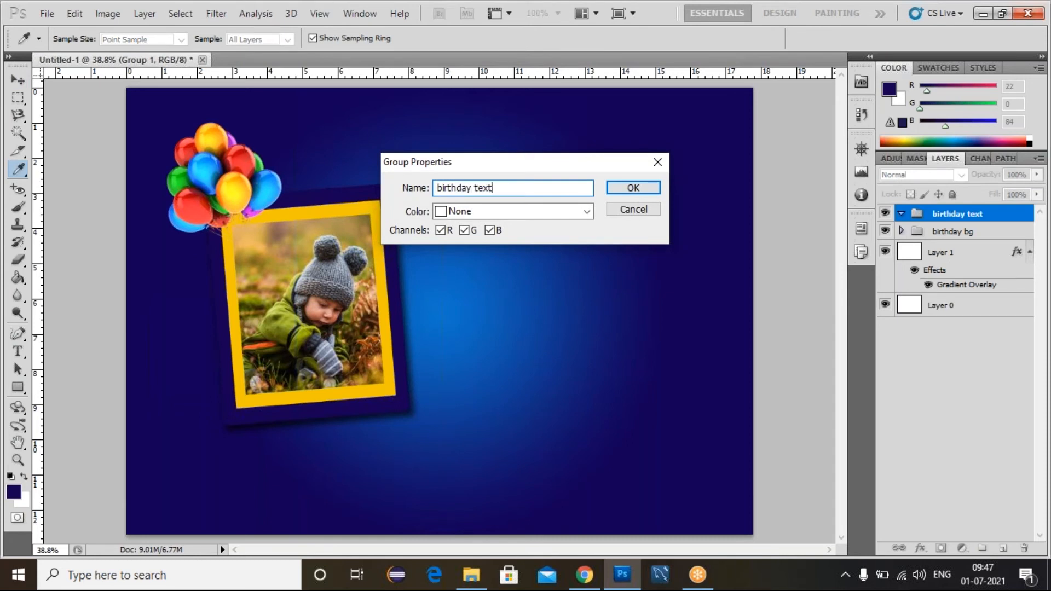
{"action": "left_click", "coordinate": [625, 189]}
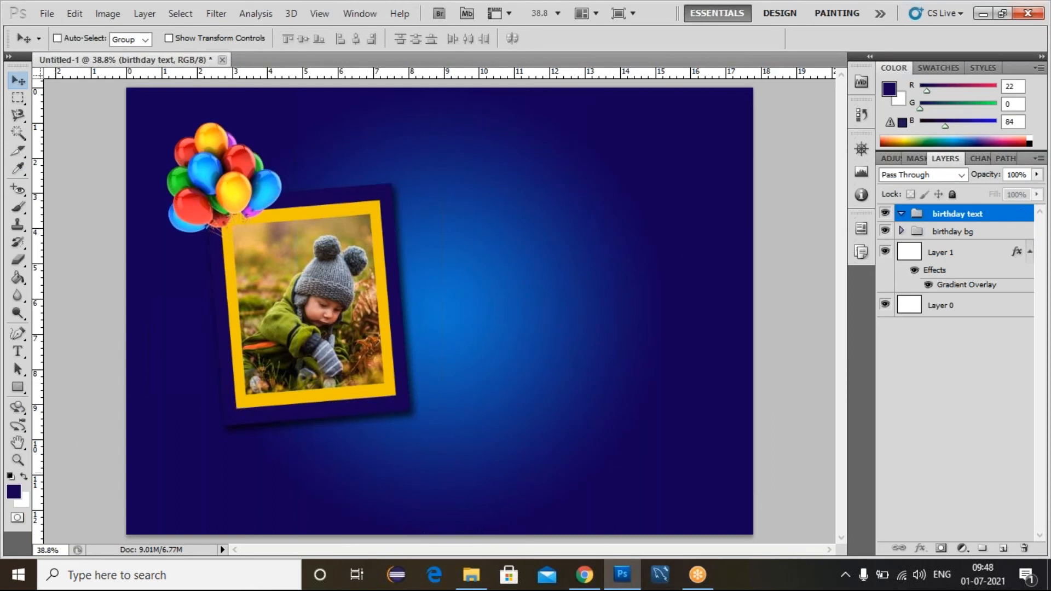
Step: Add the horizontal text "Birthday" beside the photo frame on the blue background
{"action": "left_click", "coordinate": [17, 355]}
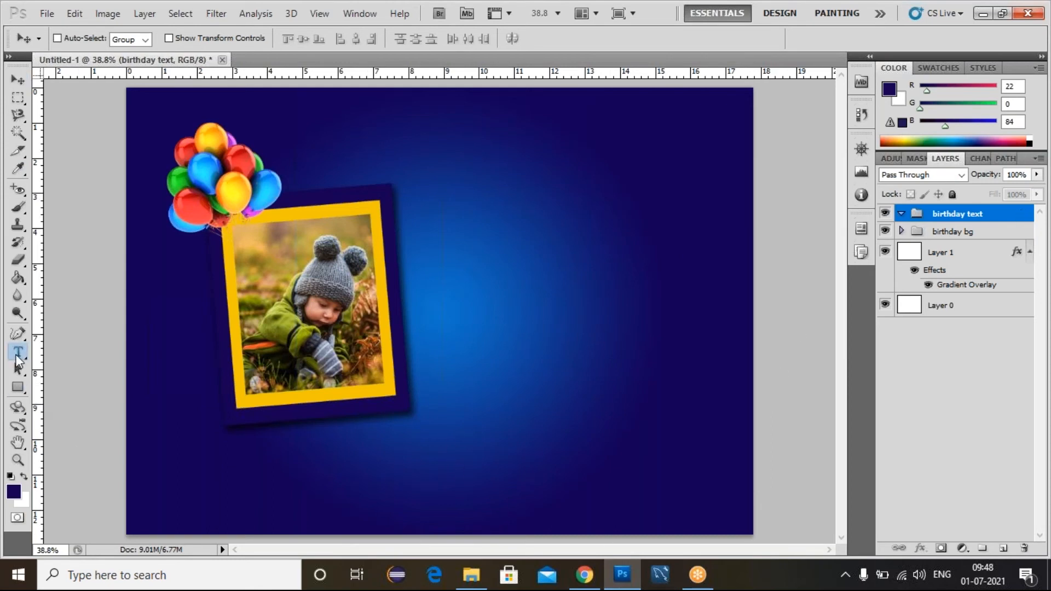
{"action": "left_click", "coordinate": [16, 356]}
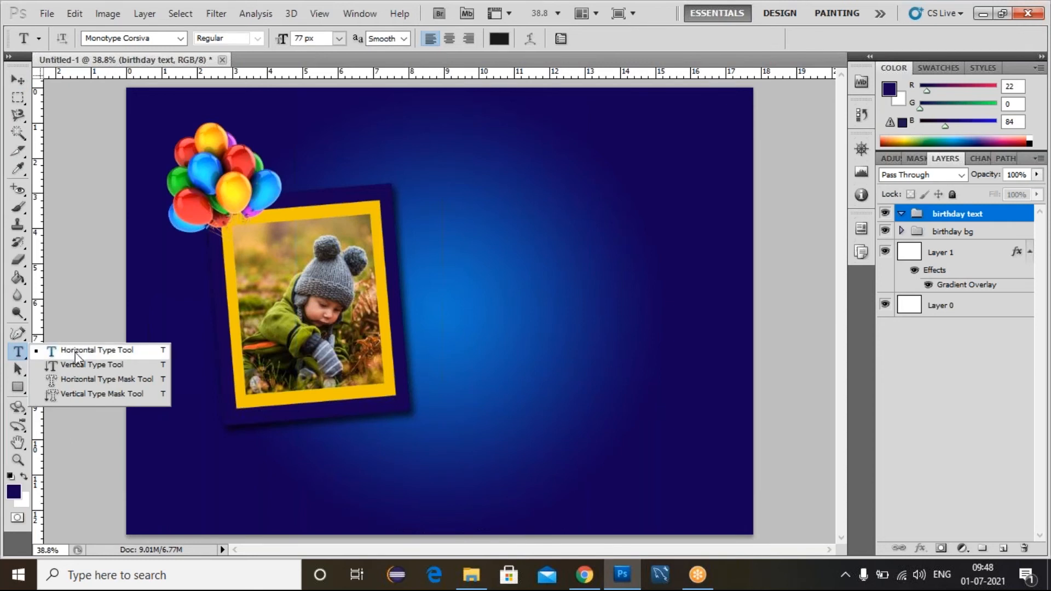
{"action": "left_click", "coordinate": [75, 355]}
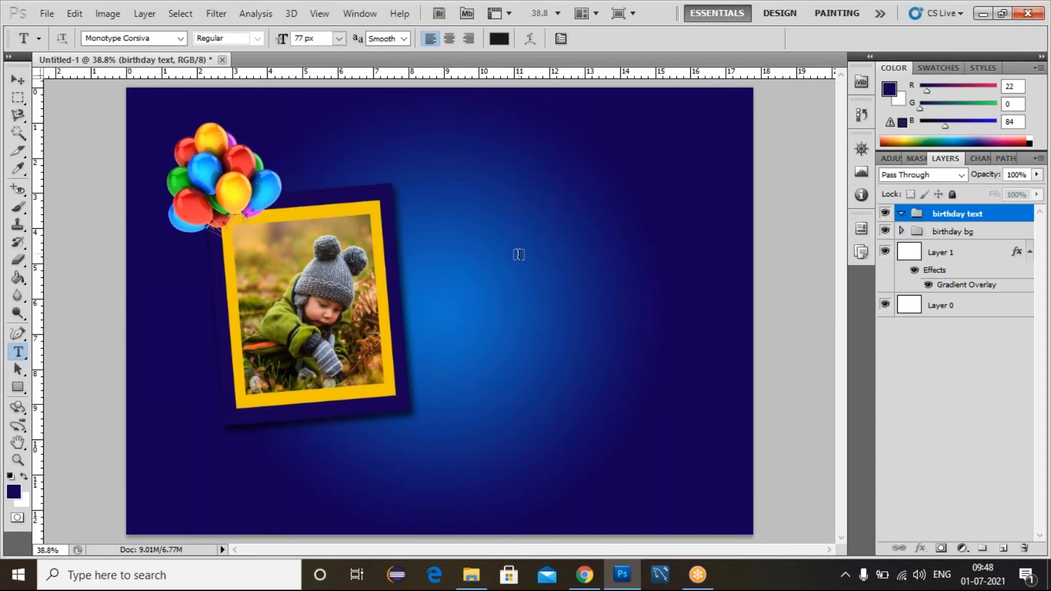
{"action": "left_click", "coordinate": [503, 287]}
{"action": "type", "text": "BI"}
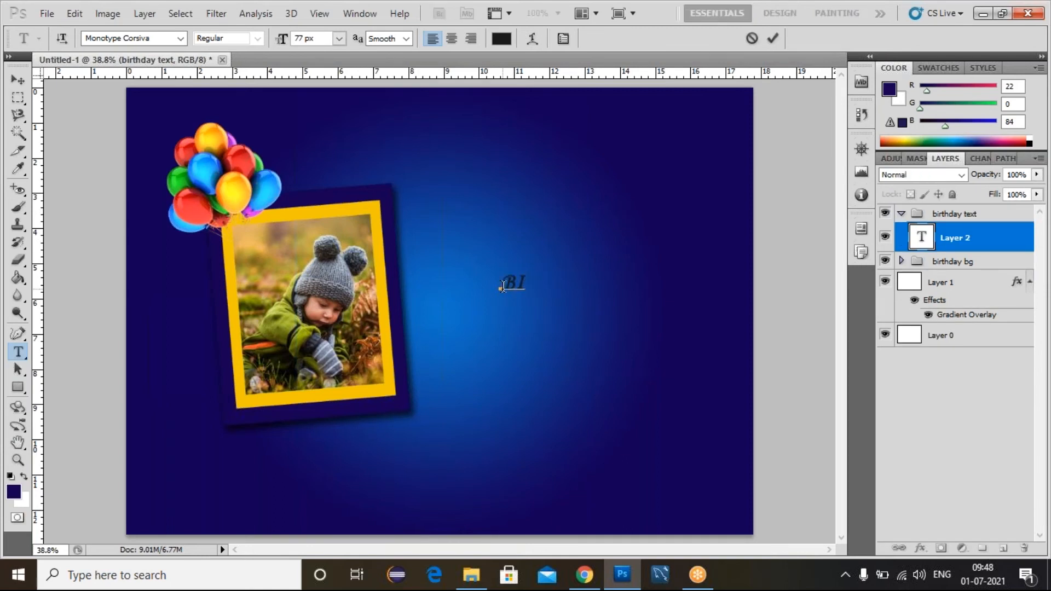
{"action": "type", "text": "Rthday"}
{"action": "left_click", "coordinate": [921, 241]}
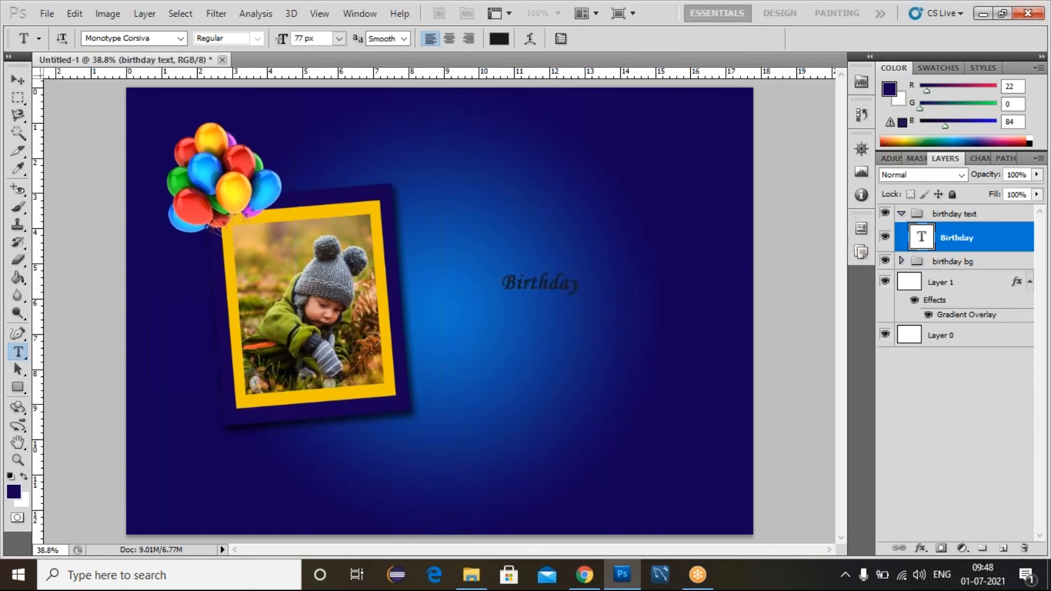
Step: Enlarge the "Birthday" text to 198 px and move it closer to the photo frame
{"action": "double_click", "coordinate": [921, 236]}
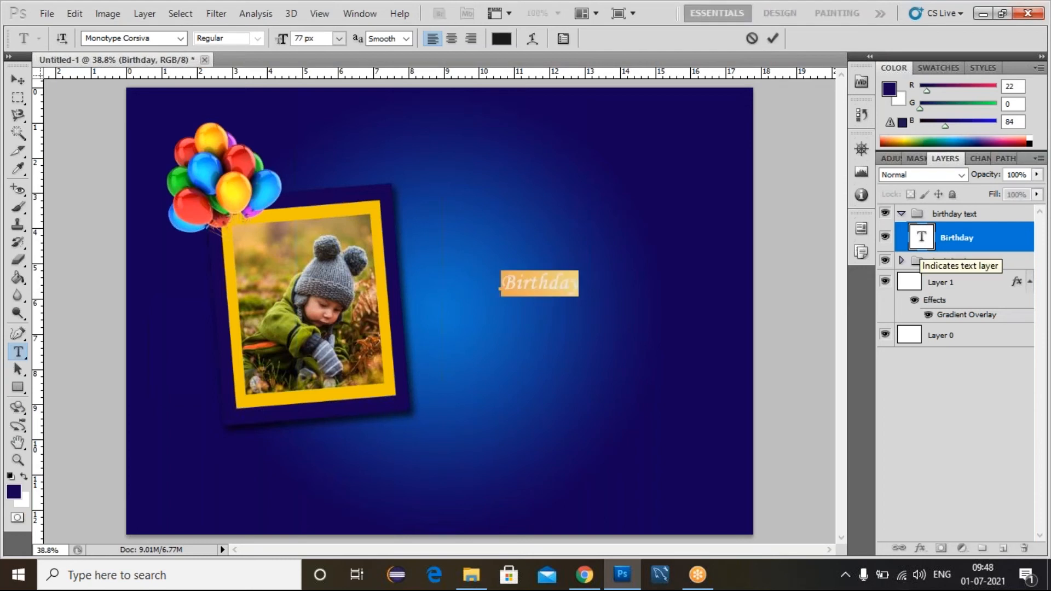
{"action": "double_click", "coordinate": [299, 37]}
{"action": "key", "text": "Up"}
{"action": "key", "text": "Up"}
{"action": "key", "text": "Up"}
{"action": "key", "text": "Up"}
{"action": "key", "text": "Up"}
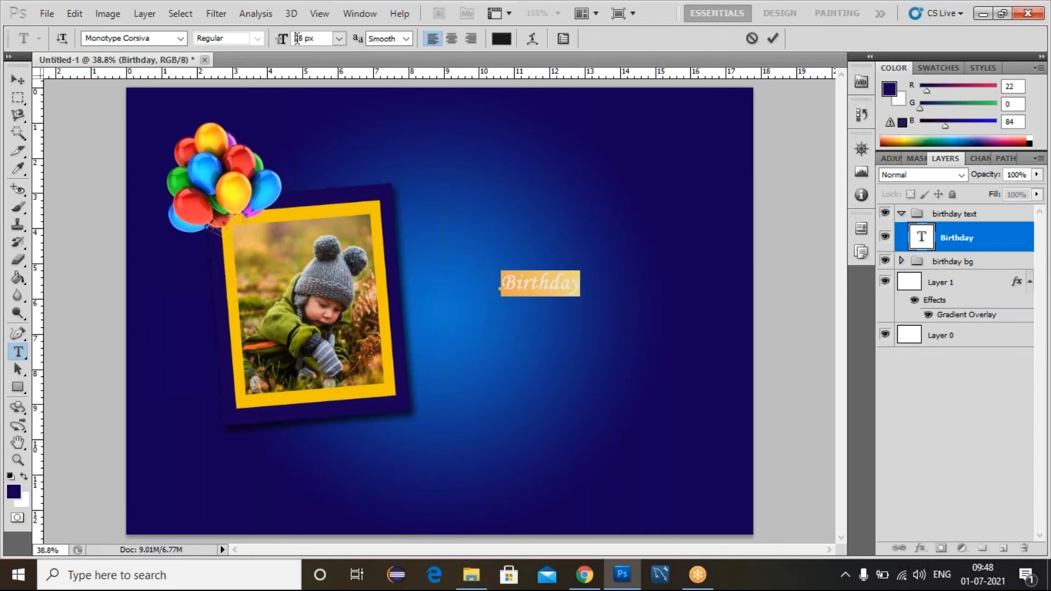
{"action": "key", "text": "Up"}
{"action": "key", "text": "Up"}
{"action": "key", "text": "Up"}
{"action": "key", "text": "Up"}
{"action": "key", "text": "Up"}
{"action": "key", "text": "Up"}
{"action": "key", "text": "Up"}
{"action": "key", "text": "Up"}
{"action": "key", "text": "Up"}
{"action": "key", "text": "Up"}
{"action": "key", "text": "Up"}
{"action": "key", "text": "Up"}
{"action": "key", "text": "Up"}
{"action": "key", "text": "Up"}
{"action": "key", "text": "Up"}
{"action": "key", "text": "Up"}
{"action": "key", "text": "Up"}
{"action": "key", "text": "Up"}
{"action": "key", "text": "Up"}
{"action": "key", "text": "Up"}
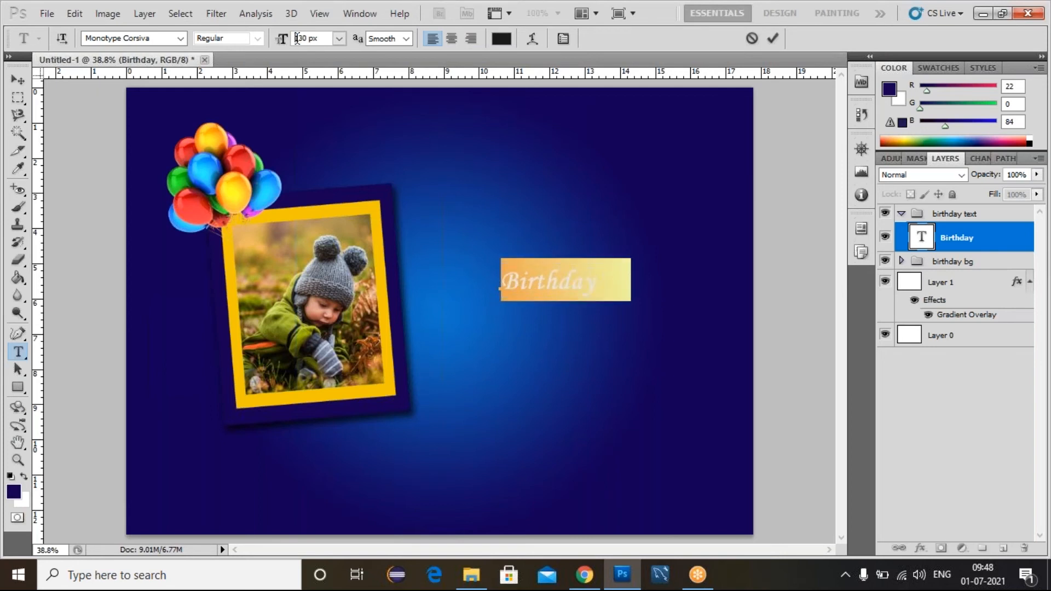
{"action": "key", "text": "Up"}
{"action": "key", "text": "Up"}
{"action": "key", "text": "Up"}
{"action": "key", "text": "Up"}
{"action": "key", "text": "Up"}
{"action": "key", "text": "Up"}
{"action": "key", "text": "Up"}
{"action": "key", "text": "Up"}
{"action": "key", "text": "Up"}
{"action": "key", "text": "Up"}
{"action": "key", "text": "Up"}
{"action": "key", "text": "Up"}
{"action": "key", "text": "Up"}
{"action": "key", "text": "Up"}
{"action": "key", "text": "Up"}
{"action": "key", "text": "Up"}
{"action": "key", "text": "Up"}
{"action": "key", "text": "Up"}
{"action": "key", "text": "Up"}
{"action": "key", "text": "Up"}
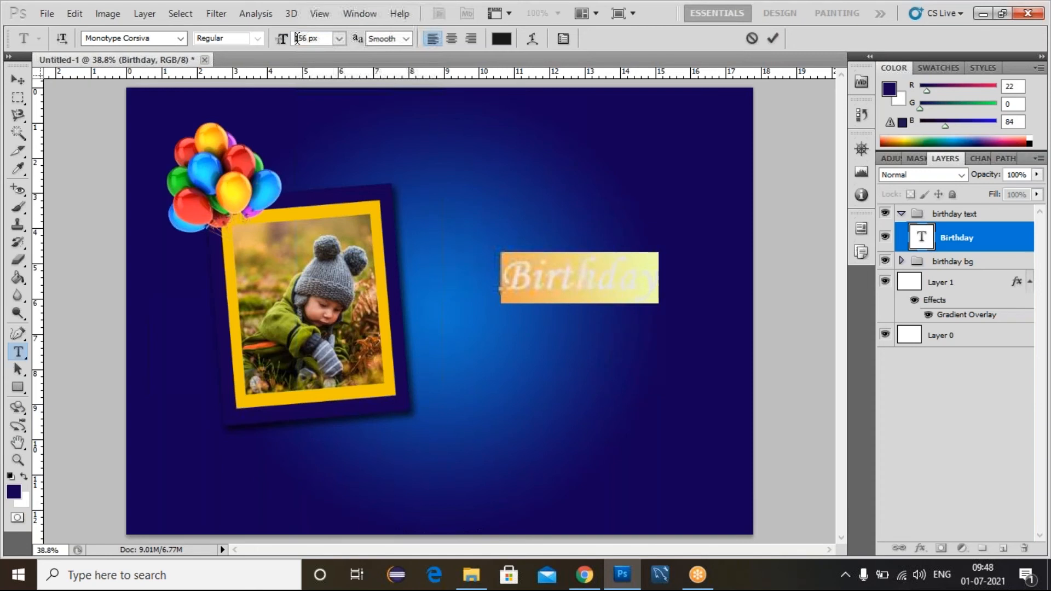
{"action": "key", "text": "Up"}
{"action": "key", "text": "Up"}
{"action": "key", "text": "Up"}
{"action": "key", "text": "Up"}
{"action": "key", "text": "Up"}
{"action": "key", "text": "Up"}
{"action": "key", "text": "Up"}
{"action": "key", "text": "Up"}
{"action": "key", "text": "Up"}
{"action": "key", "text": "Up"}
{"action": "key", "text": "Up"}
{"action": "key", "text": "Up"}
{"action": "key", "text": "Up"}
{"action": "key", "text": "Up"}
{"action": "key", "text": "Up"}
{"action": "key", "text": "Up"}
{"action": "key", "text": "Up"}
{"action": "key", "text": "Up"}
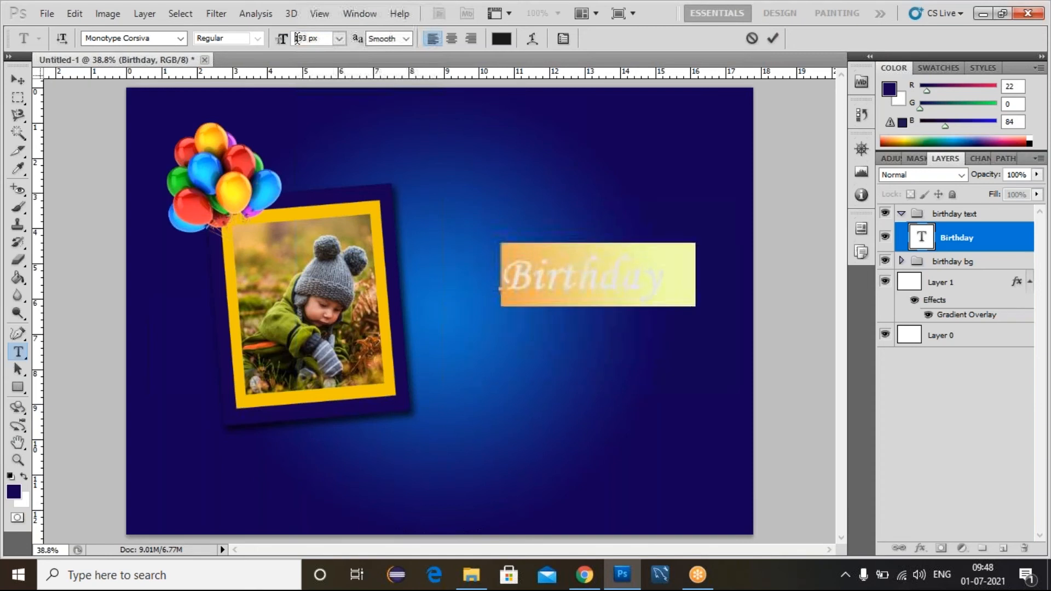
{"action": "key", "text": "Up"}
{"action": "key", "text": "Up"}
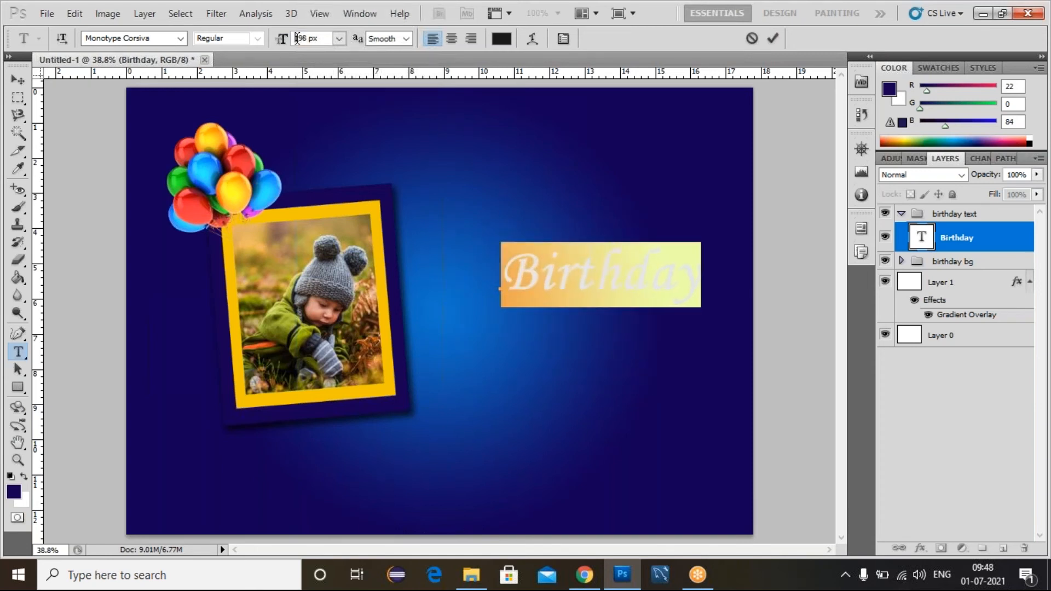
{"action": "left_click", "coordinate": [18, 80]}
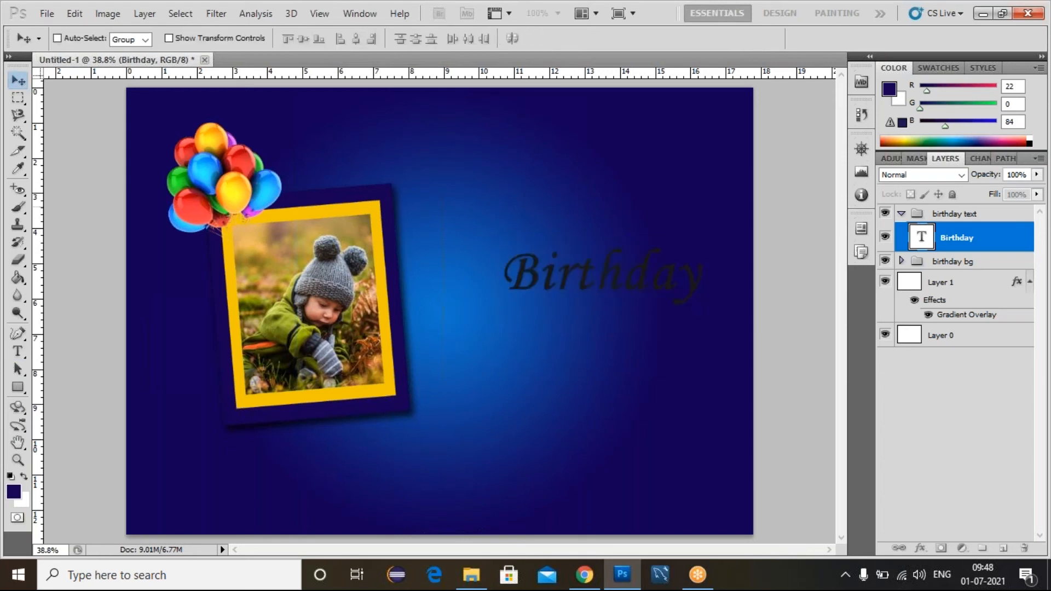
{"action": "left_click_drag", "start_coordinate": [613, 282], "coordinate": [559, 284]}
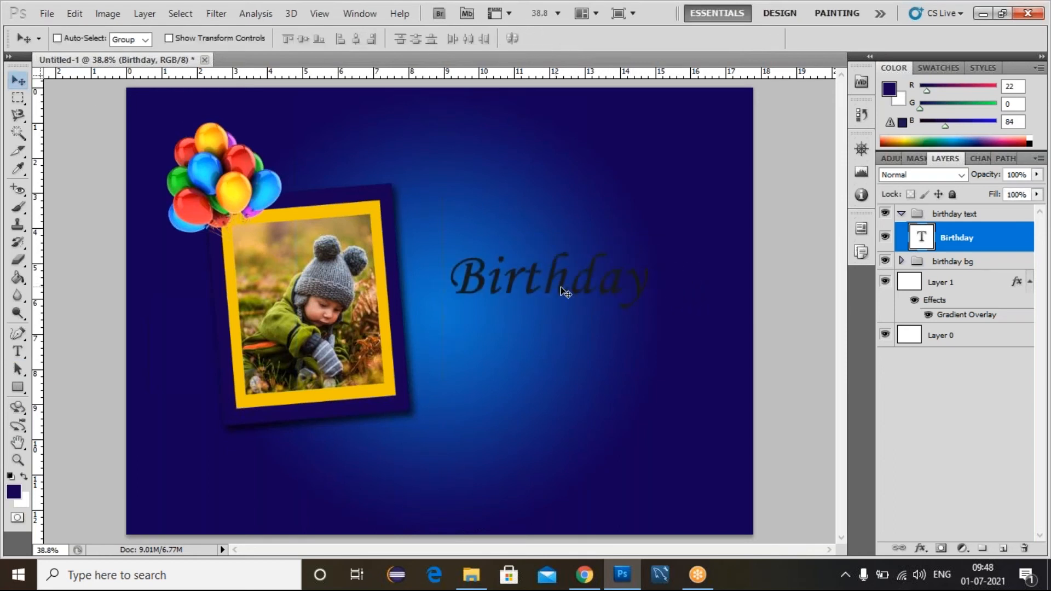
Step: Set the "Birthday" text colour to white (ffffff) and check its character formatting
{"action": "double_click", "coordinate": [921, 237]}
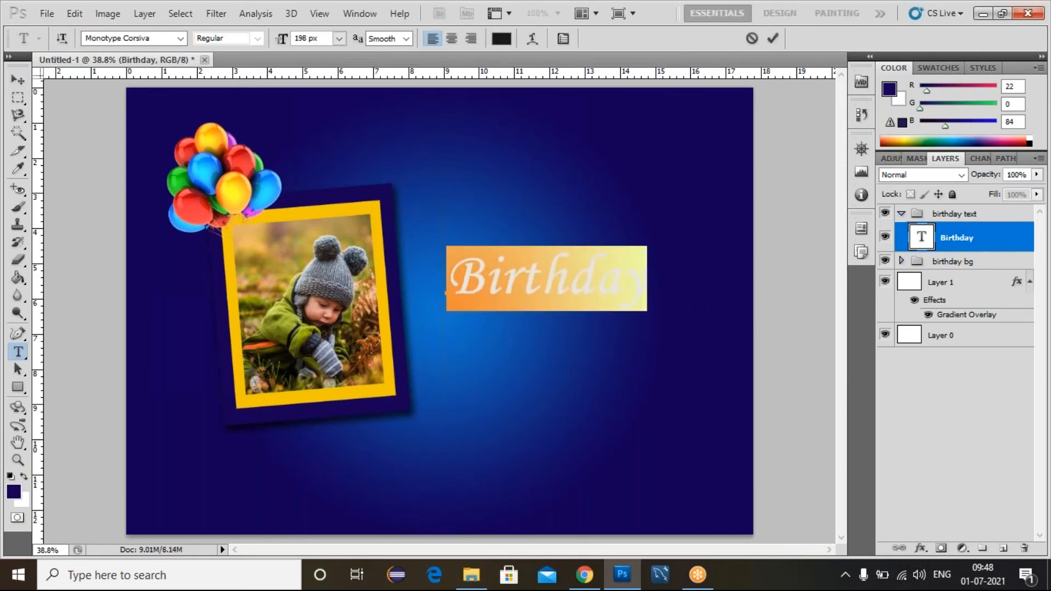
{"action": "left_click", "coordinate": [503, 42]}
{"action": "mouse_move", "coordinate": [630, 270]}
{"action": "left_mouse_down"}
{"action": "mouse_move", "coordinate": [664, 277]}
{"action": "mouse_move", "coordinate": [645, 257]}
{"action": "left_mouse_up"}
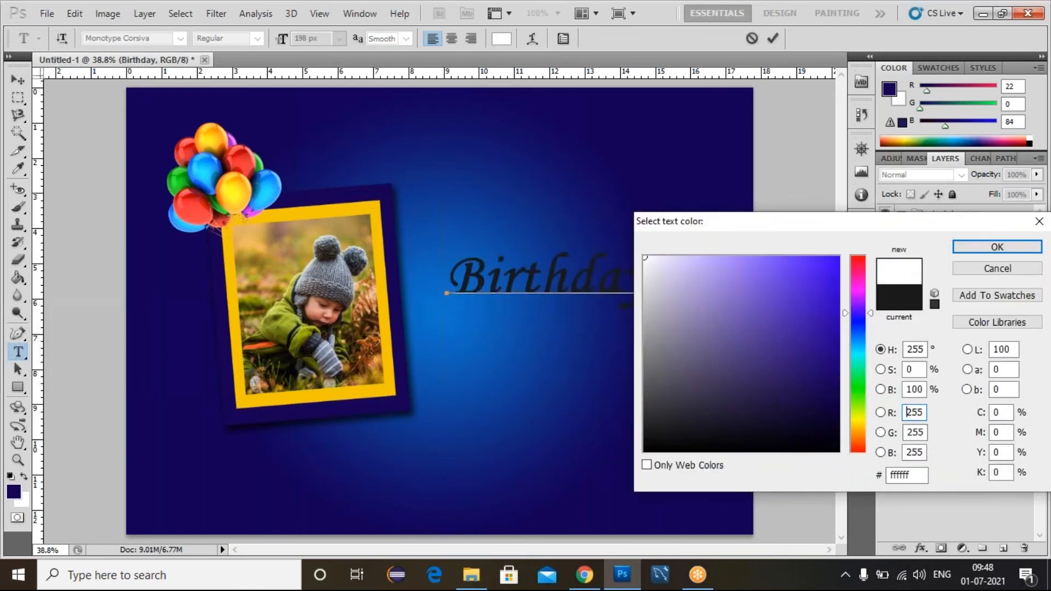
{"action": "left_click", "coordinate": [992, 249]}
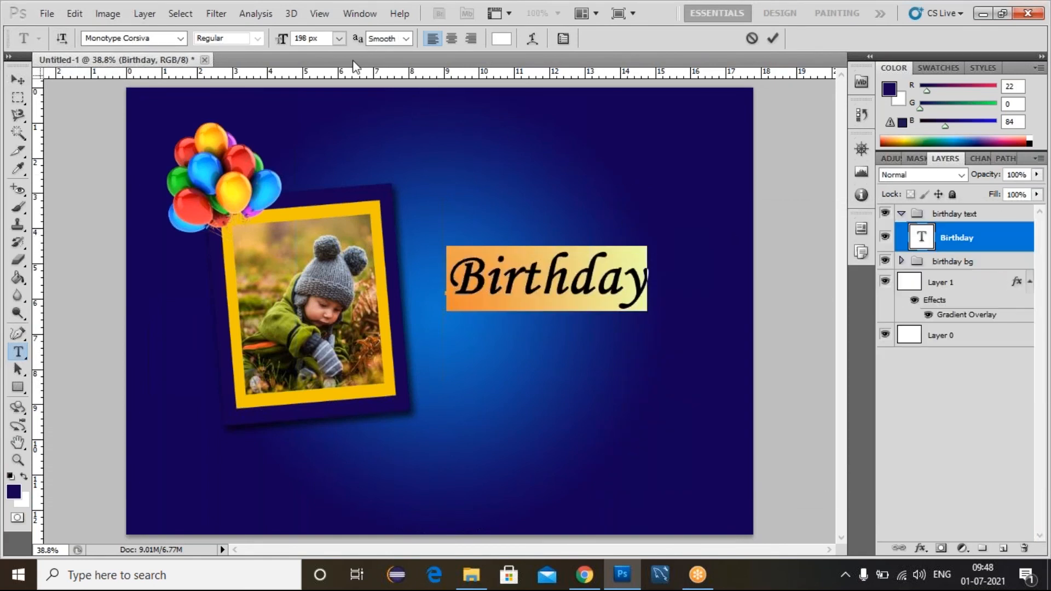
{"action": "left_click", "coordinate": [567, 39]}
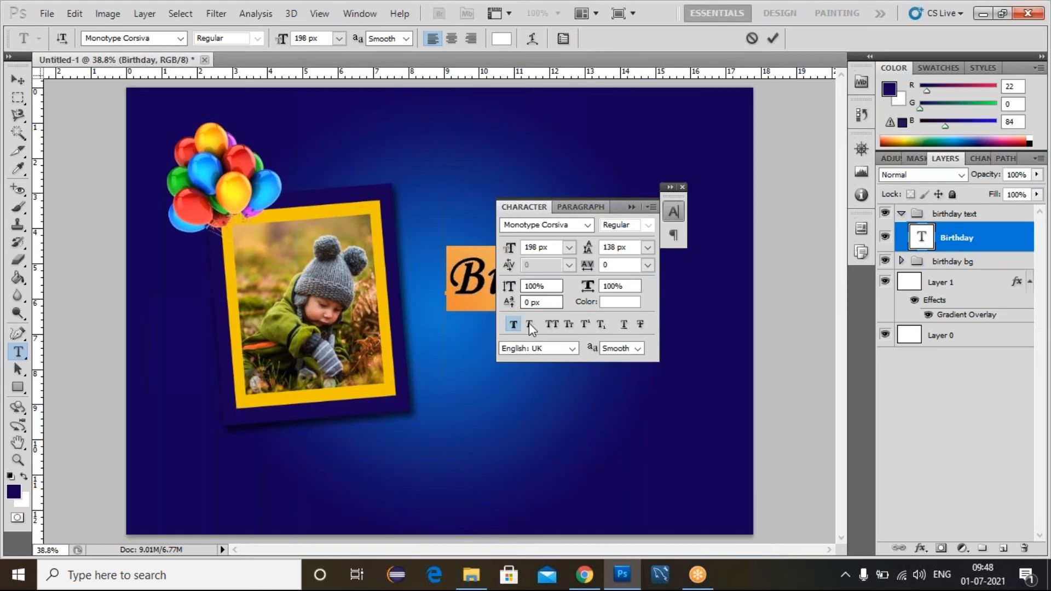
{"action": "left_click", "coordinate": [630, 206]}
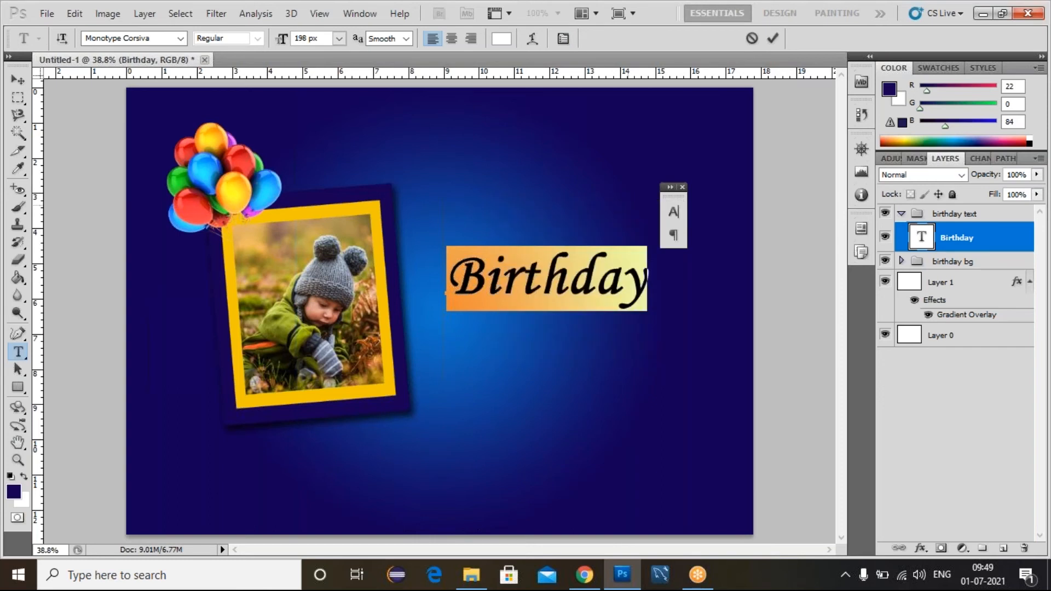
{"action": "left_click", "coordinate": [682, 187]}
{"action": "left_click", "coordinate": [932, 244]}
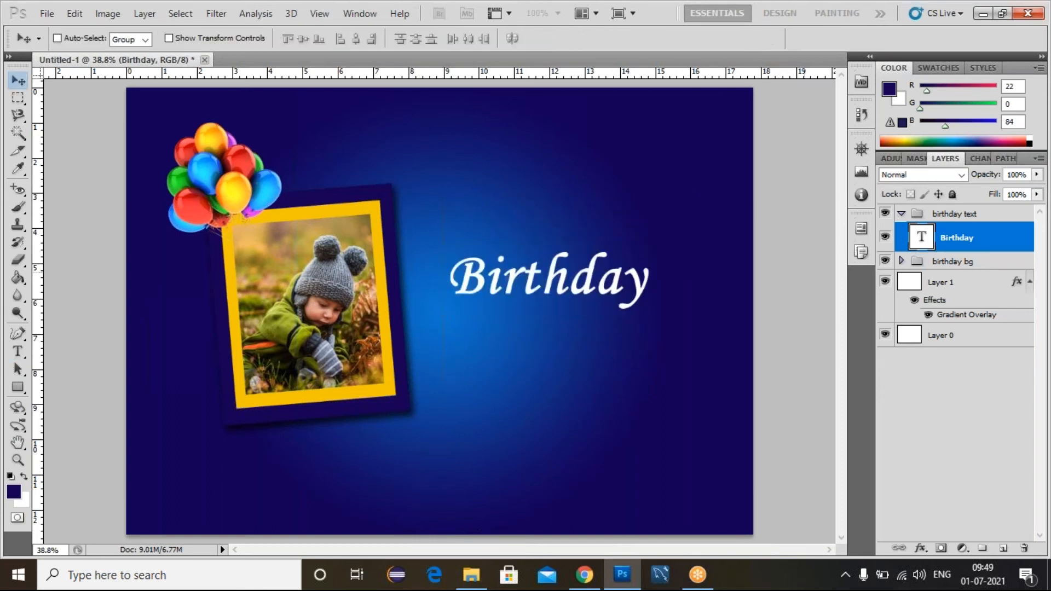
Step: Apply a drop shadow to the "Birthday" text with a distance of 9 px and a size of 10 px
{"action": "left_click", "coordinate": [919, 548]}
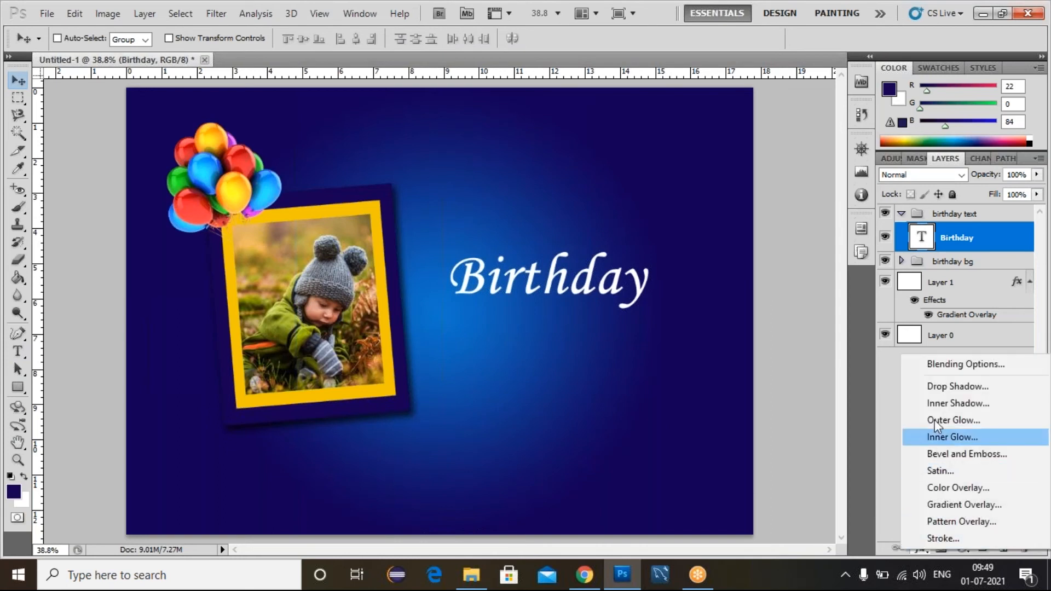
{"action": "left_click", "coordinate": [945, 387]}
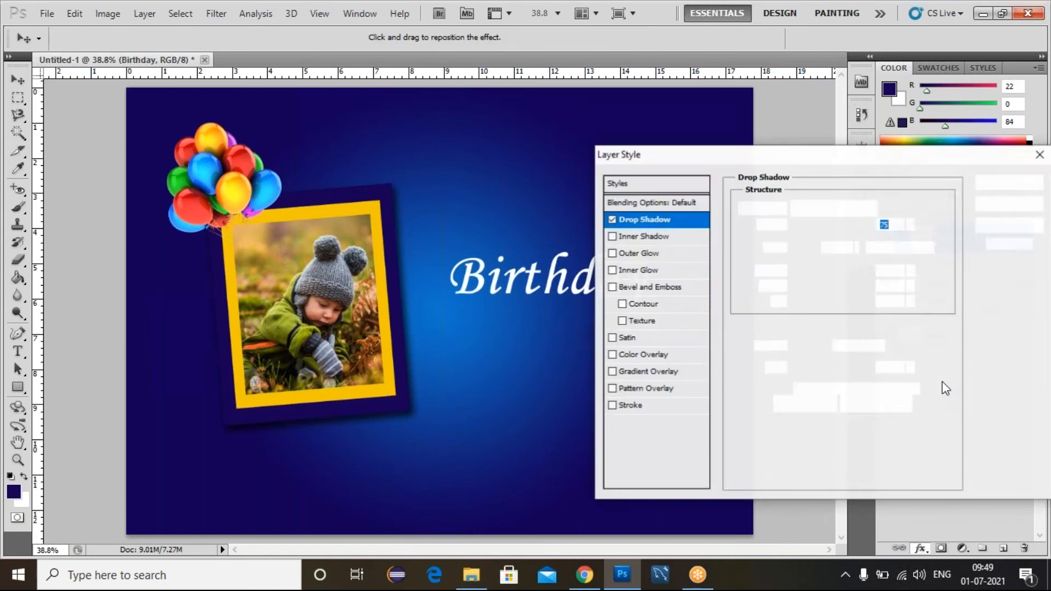
{"action": "left_click_drag", "start_coordinate": [814, 155], "coordinate": [928, 173]}
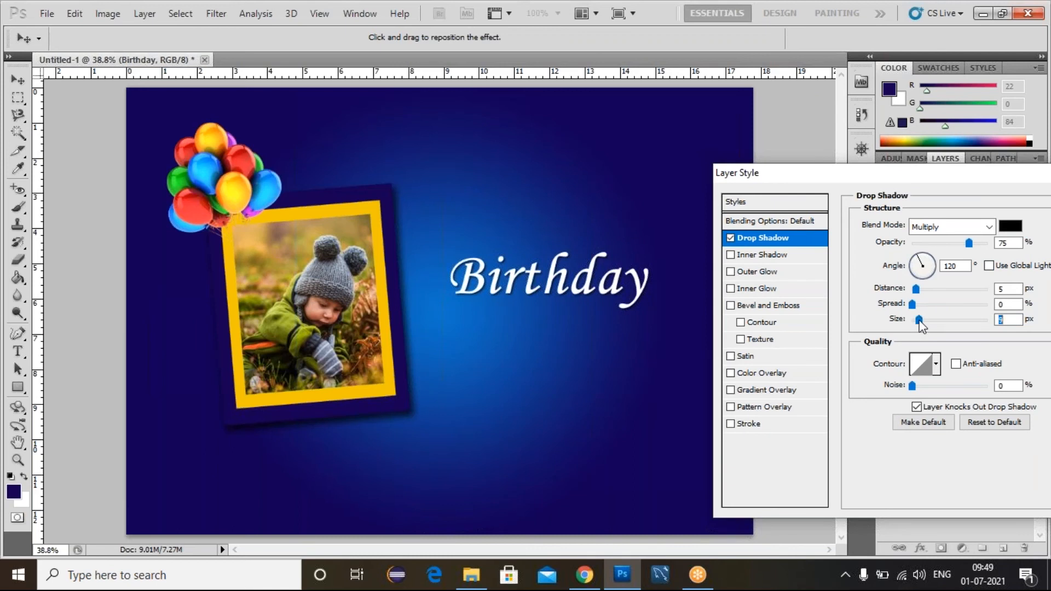
{"action": "left_click", "coordinate": [920, 288]}
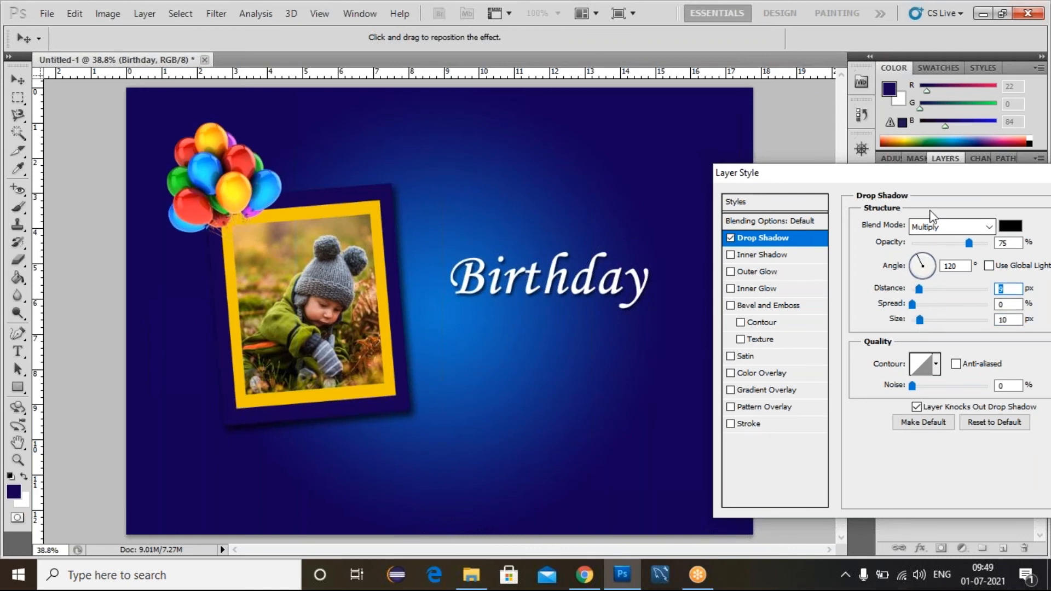
{"action": "left_click_drag", "start_coordinate": [952, 176], "coordinate": [817, 247]}
{"action": "left_click", "coordinate": [938, 270]}
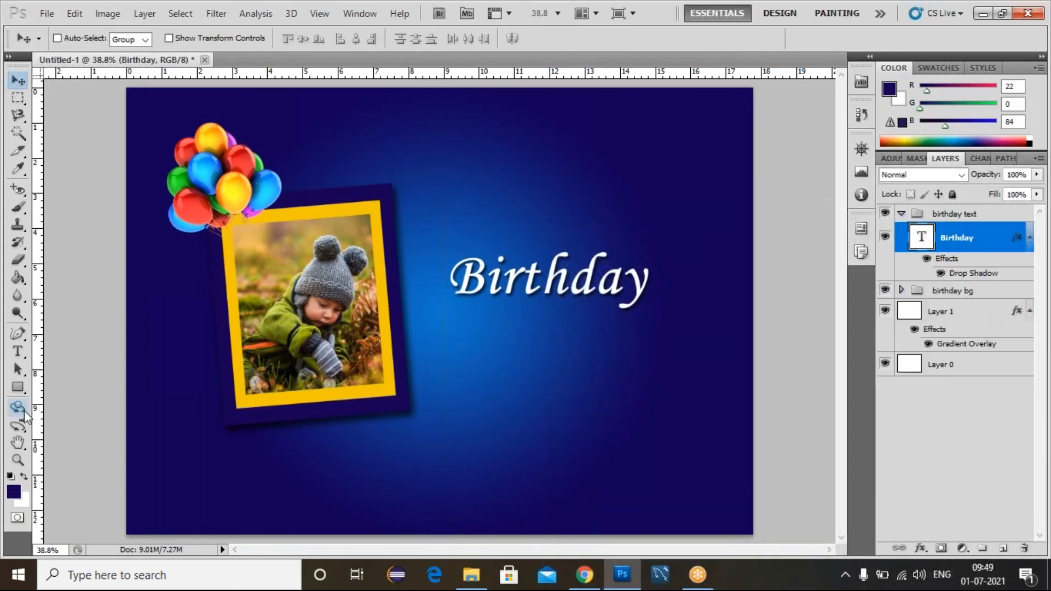
Step: Add the horizontal text "Happy" on its own layer just above the word "Birthday"
{"action": "left_click", "coordinate": [21, 356]}
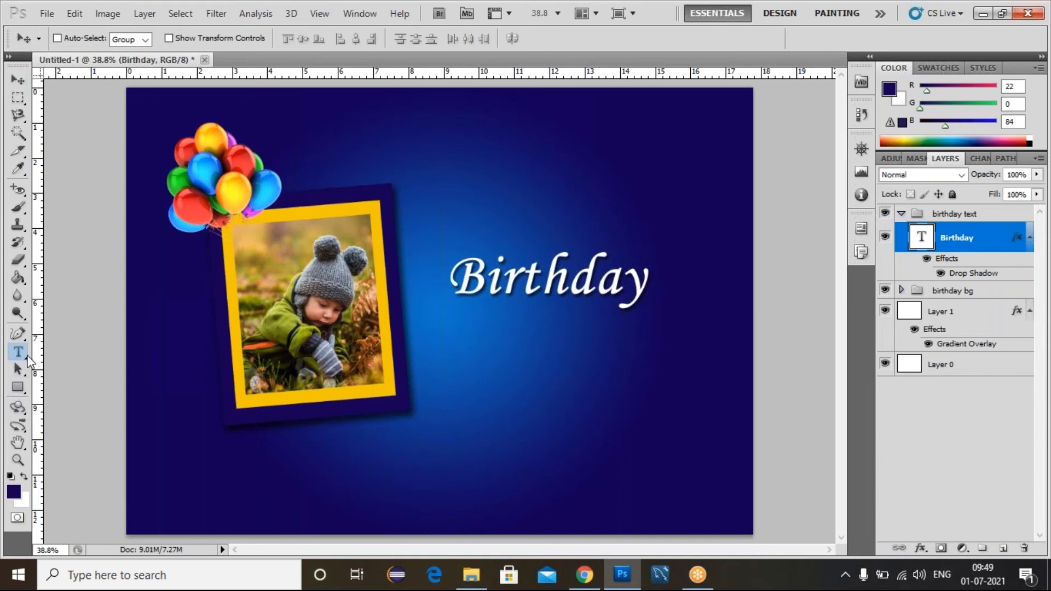
{"action": "right_click", "coordinate": [27, 357]}
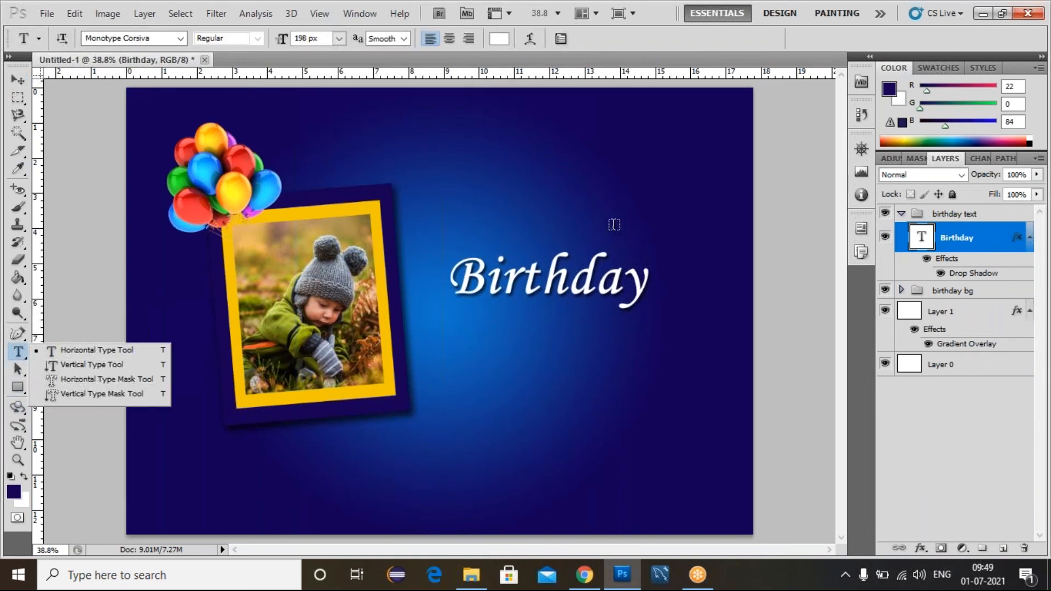
{"action": "left_click", "coordinate": [479, 230]}
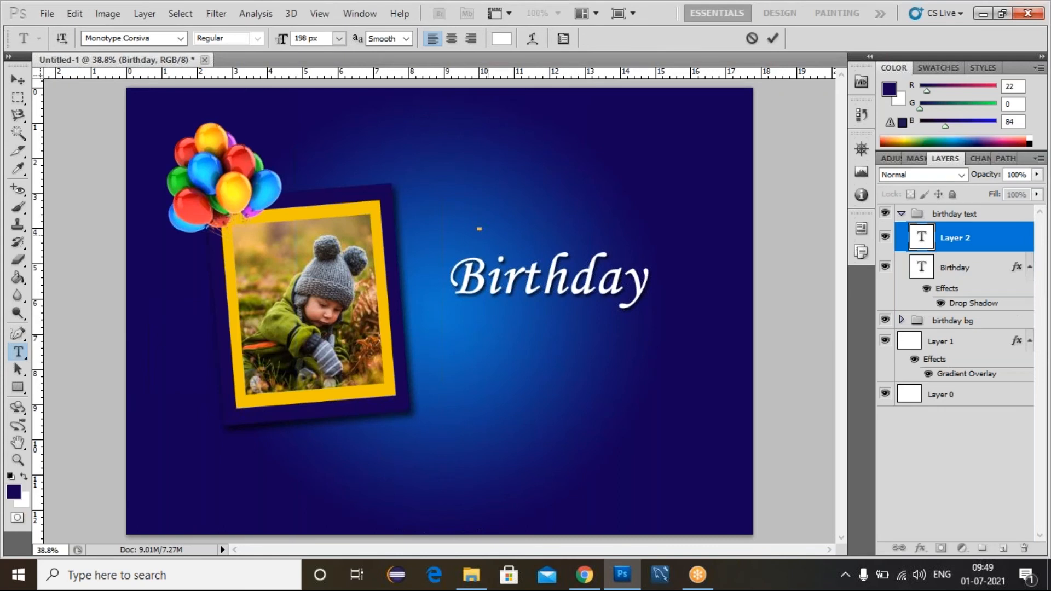
{"action": "type", "text": "ha"}
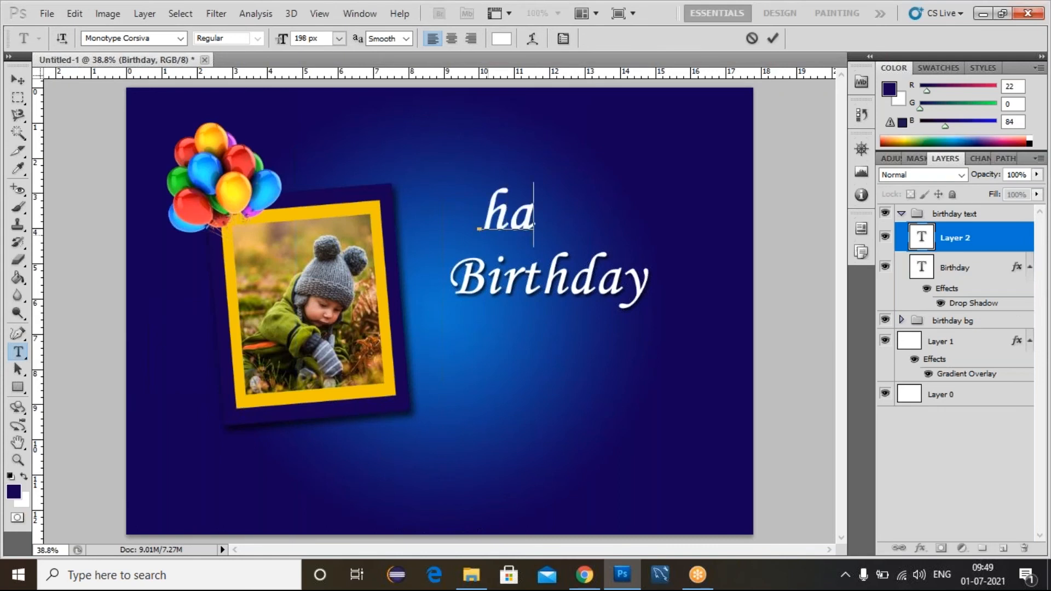
{"action": "key", "text": "BackSpace"}
{"action": "key", "text": "BackSpace"}
{"action": "type", "text": "Ha"}
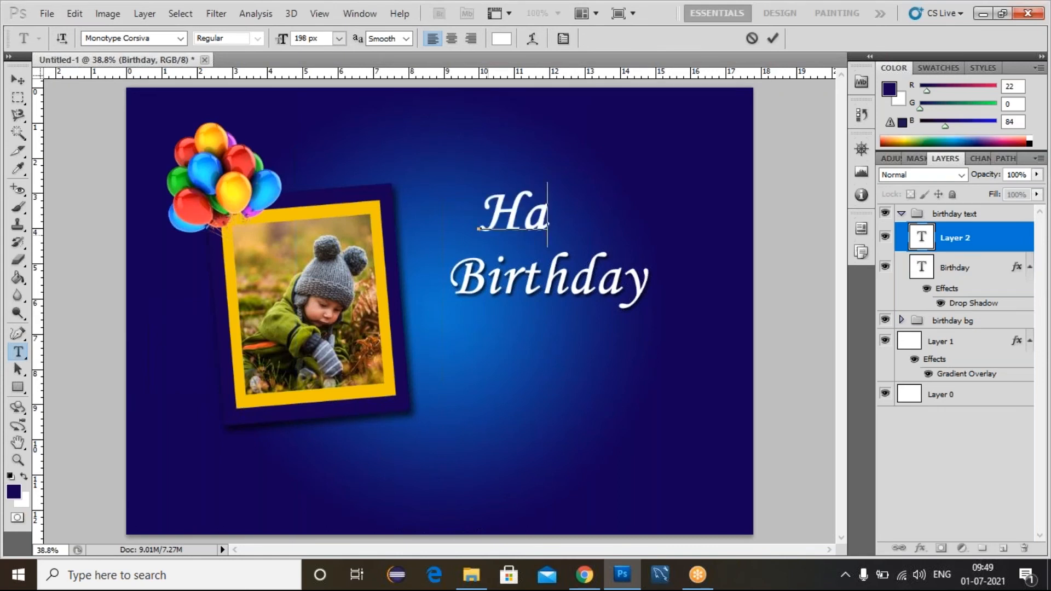
{"action": "type", "text": "ppy"}
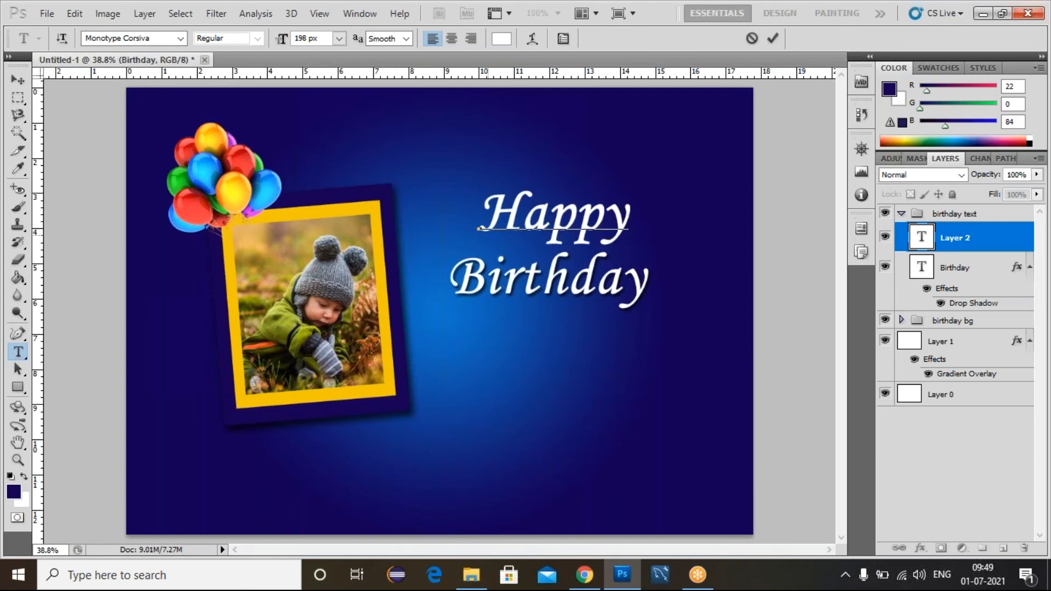
{"action": "left_click", "coordinate": [930, 241]}
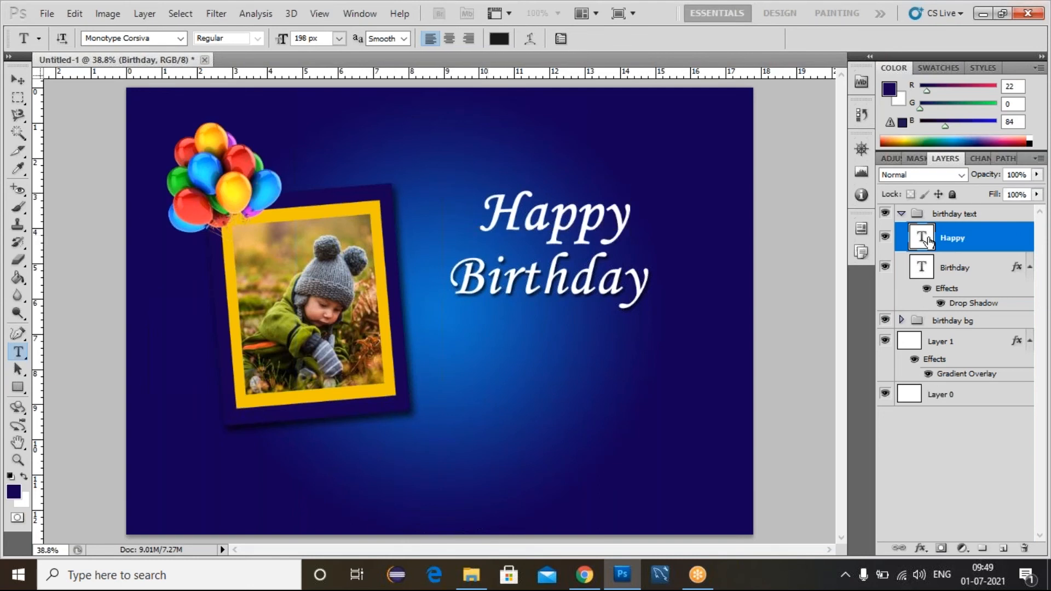
Step: Change the font of the "Happy" text to Open Sans in the SemiBold style
{"action": "double_click", "coordinate": [928, 240]}
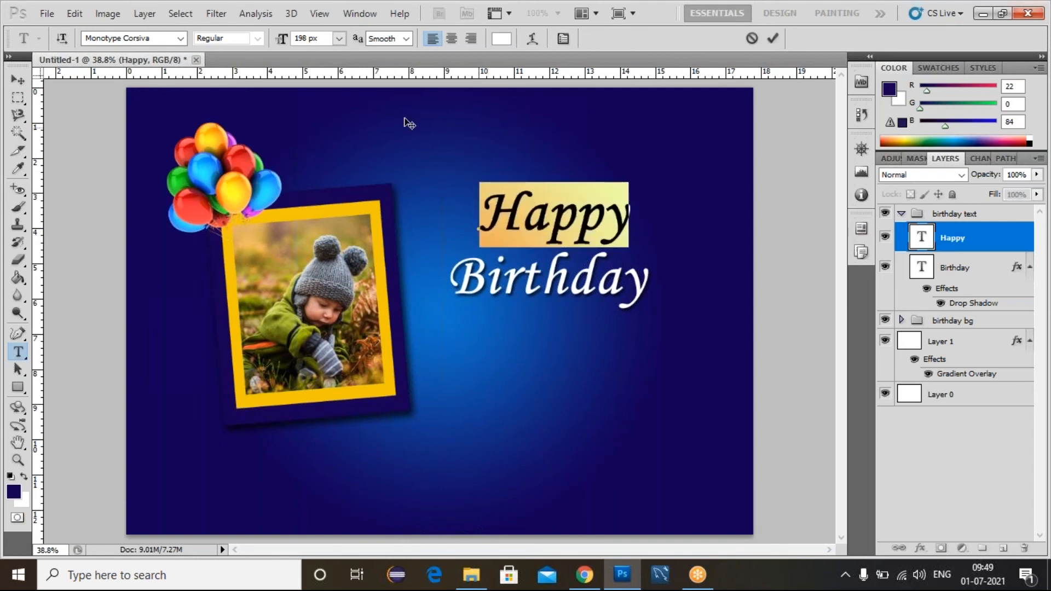
{"action": "left_click", "coordinate": [139, 36]}
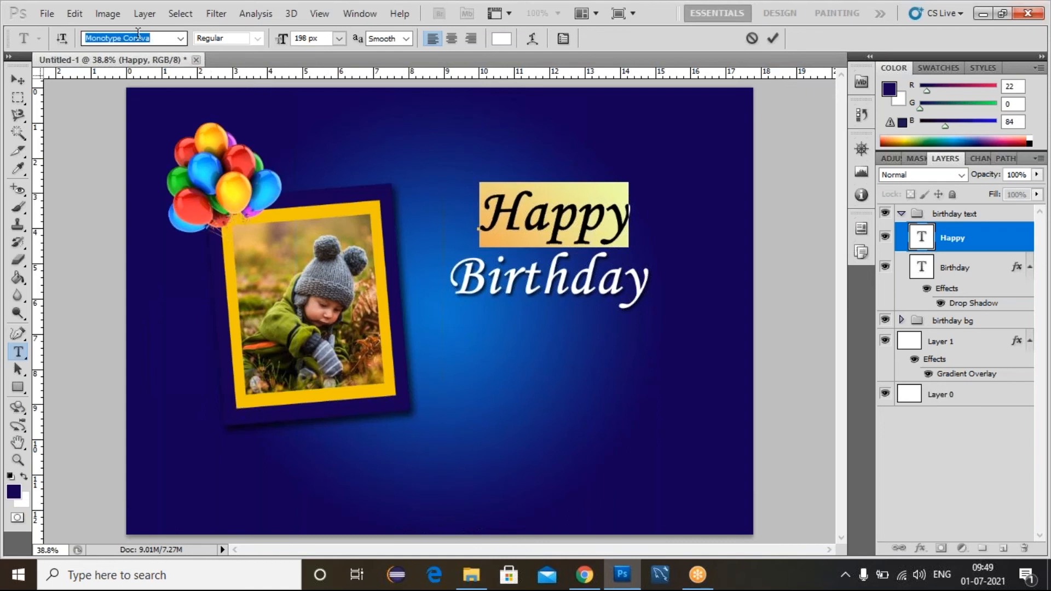
{"action": "type", "text": "Open Sans"}
{"action": "key", "text": "Return"}
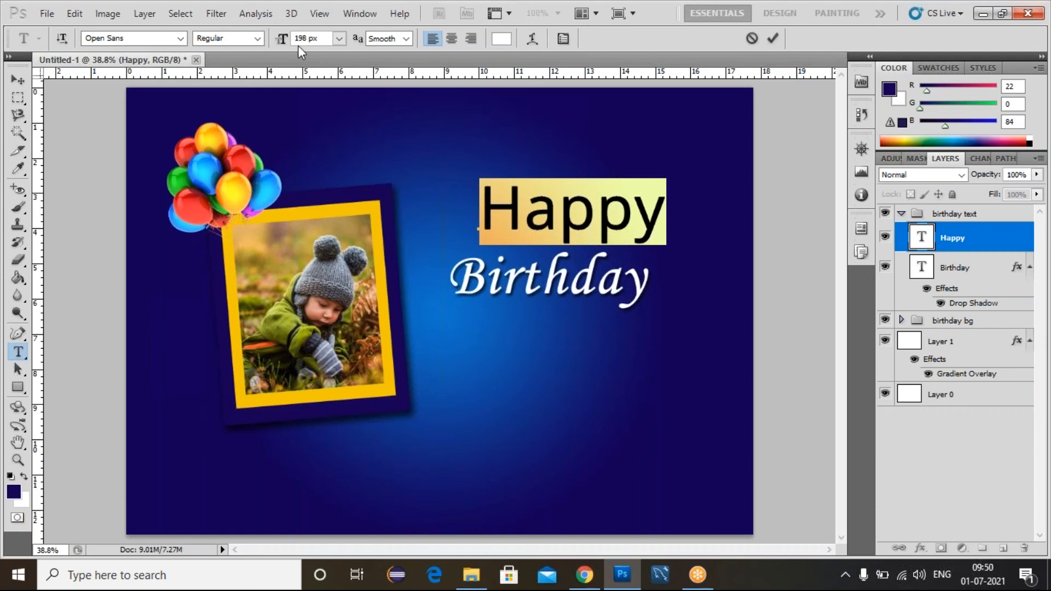
{"action": "left_click", "coordinate": [258, 39]}
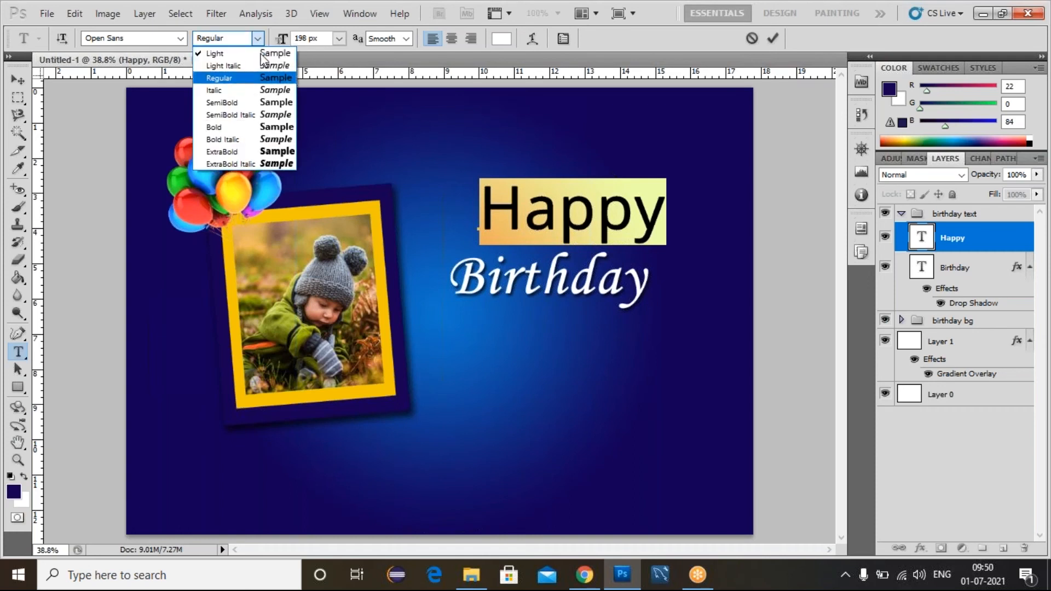
{"action": "left_click", "coordinate": [244, 104]}
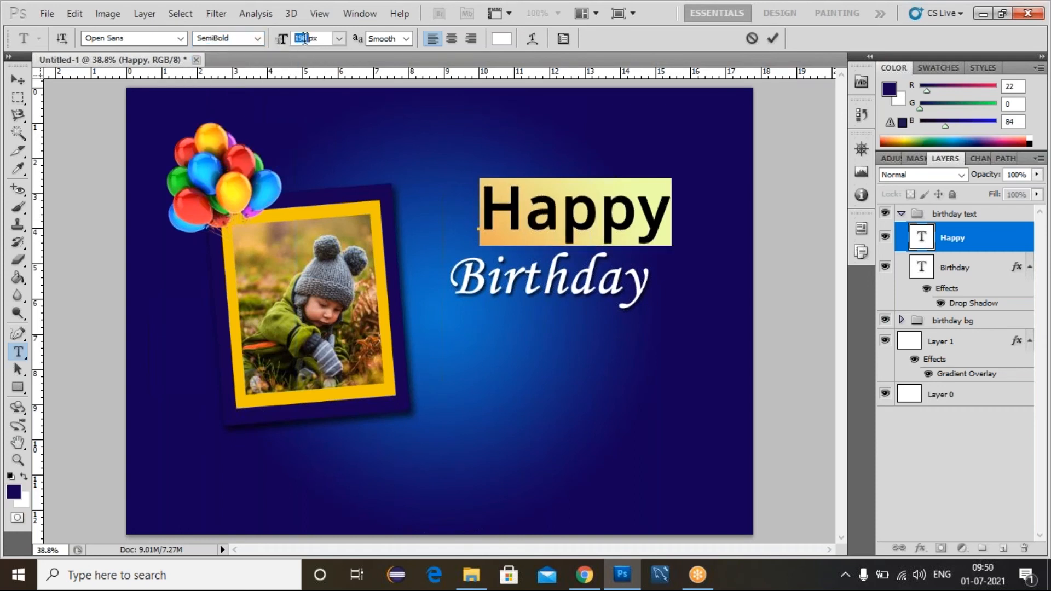
Step: Reduce the size of the "Happy" text to 79 px
{"action": "key", "text": "Down"}
{"action": "key", "text": "Down"}
{"action": "key", "text": "Down"}
{"action": "key", "text": "Down"}
{"action": "key", "text": "Down"}
{"action": "key", "text": "Down"}
{"action": "key", "text": "Down"}
{"action": "key", "text": "Down"}
{"action": "key", "text": "Down"}
{"action": "key", "text": "Down"}
{"action": "key", "text": "Down"}
{"action": "key", "text": "Down"}
{"action": "key", "text": "Down"}
{"action": "key", "text": "Down"}
{"action": "key", "text": "Down"}
{"action": "key", "text": "Down"}
{"action": "key", "text": "Down"}
{"action": "key", "text": "Down"}
{"action": "key", "text": "Down"}
{"action": "key", "text": "Down"}
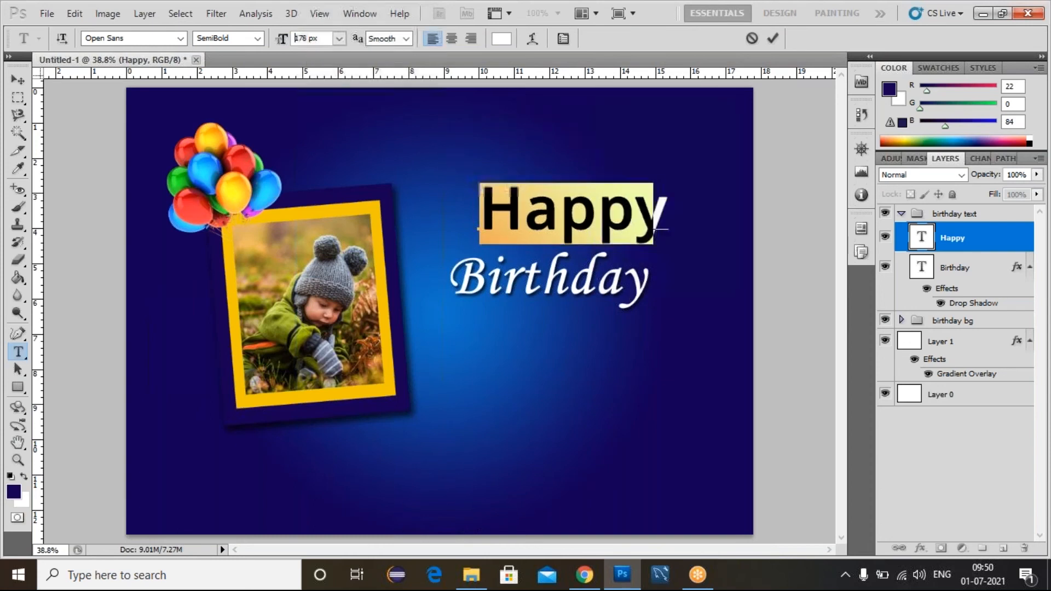
{"action": "key", "text": "Down"}
{"action": "key", "text": "Down"}
{"action": "key", "text": "Down"}
{"action": "key", "text": "Down"}
{"action": "key", "text": "Down"}
{"action": "key", "text": "Down"}
{"action": "key", "text": "Down"}
{"action": "key", "text": "Down"}
{"action": "key", "text": "Down"}
{"action": "key", "text": "Down"}
{"action": "key", "text": "Down"}
{"action": "key", "text": "Down"}
{"action": "key", "text": "Down"}
{"action": "key", "text": "Down"}
{"action": "key", "text": "Down"}
{"action": "key", "text": "Down"}
{"action": "key", "text": "Down"}
{"action": "key", "text": "Down"}
{"action": "key", "text": "Down"}
{"action": "key", "text": "Down"}
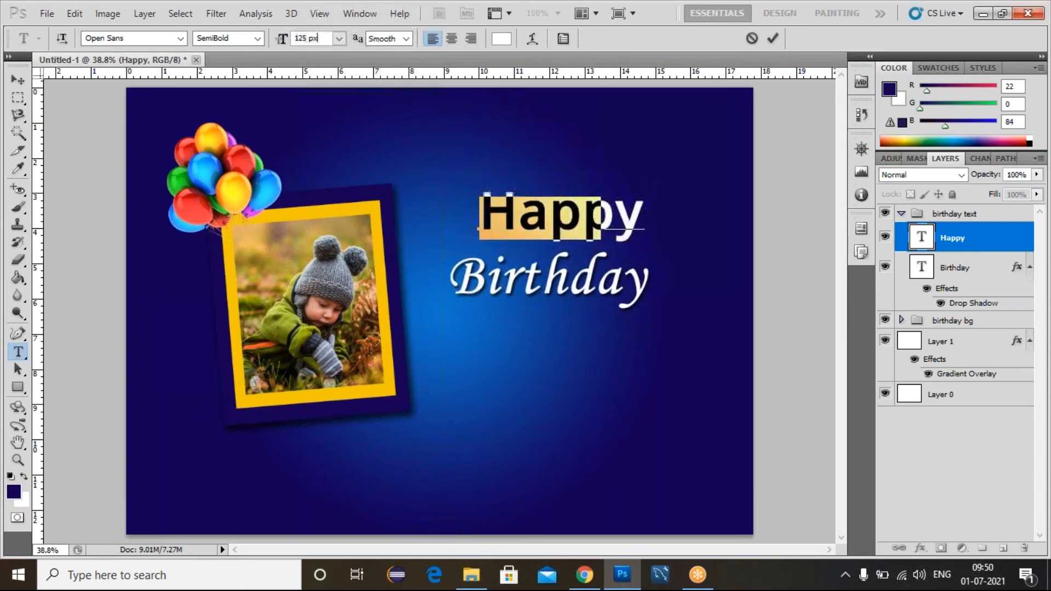
{"action": "key", "text": "Down"}
{"action": "key", "text": "Down"}
{"action": "key", "text": "Down"}
{"action": "key", "text": "Down"}
{"action": "key", "text": "Down"}
{"action": "key", "text": "Down"}
{"action": "key", "text": "Down"}
{"action": "key", "text": "Down"}
{"action": "key", "text": "Down"}
{"action": "key", "text": "Down"}
{"action": "key", "text": "Down"}
{"action": "key", "text": "Down"}
{"action": "key", "text": "Down"}
{"action": "key", "text": "Down"}
{"action": "key", "text": "Down"}
{"action": "key", "text": "Down"}
{"action": "key", "text": "Down"}
{"action": "key", "text": "Down"}
{"action": "key", "text": "Down"}
{"action": "key", "text": "Down"}
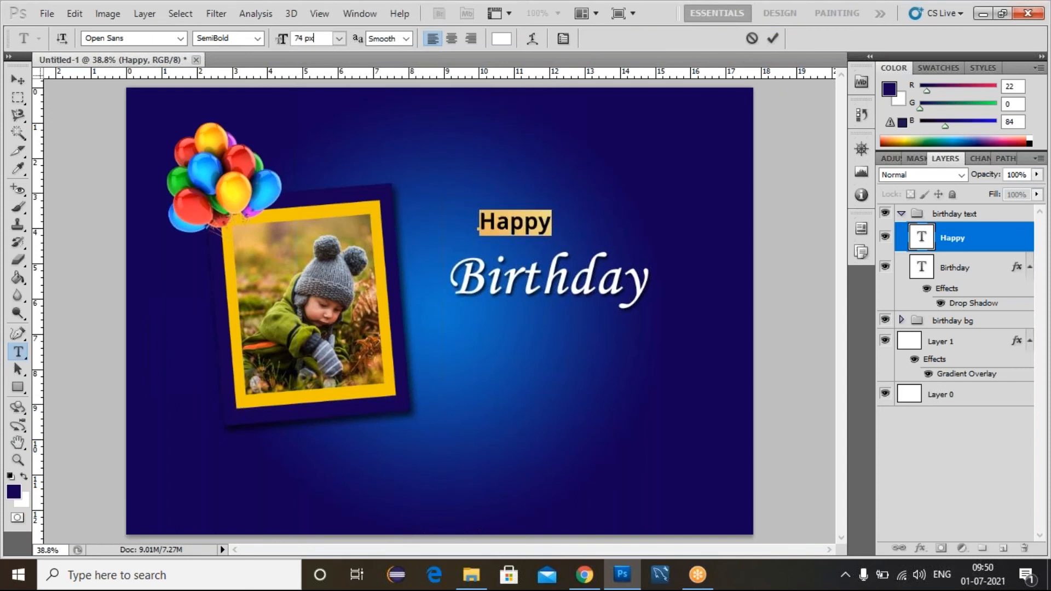
{"action": "key", "text": "Up"}
{"action": "key", "text": "Up"}
{"action": "key", "text": "Up"}
{"action": "key", "text": "Up"}
{"action": "key", "text": "Up"}
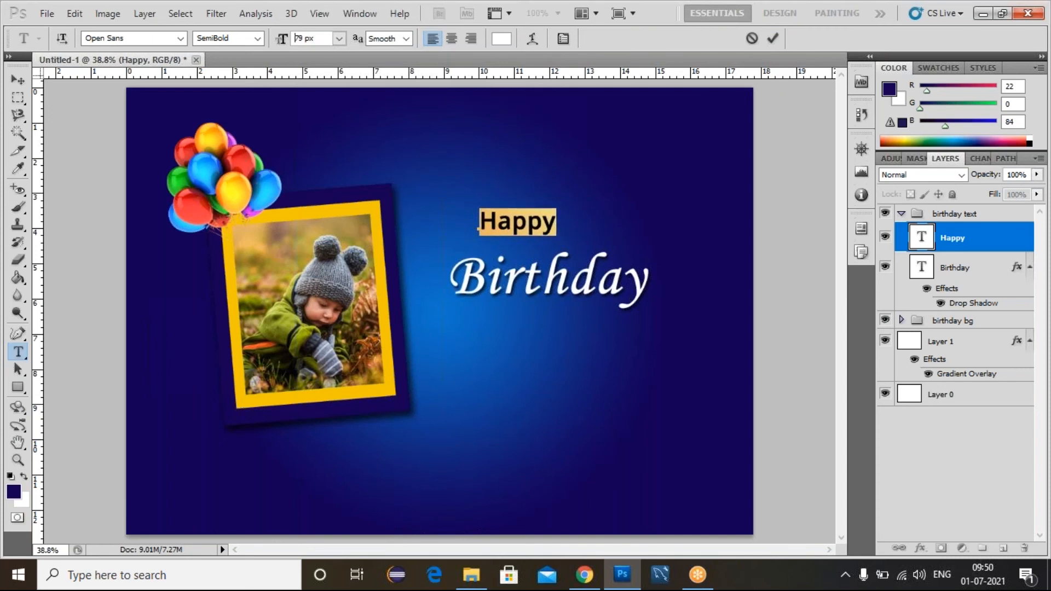
Step: Move the "Happy" text so it sits just above the beginning of the word "Birthday"
{"action": "left_click", "coordinate": [18, 80]}
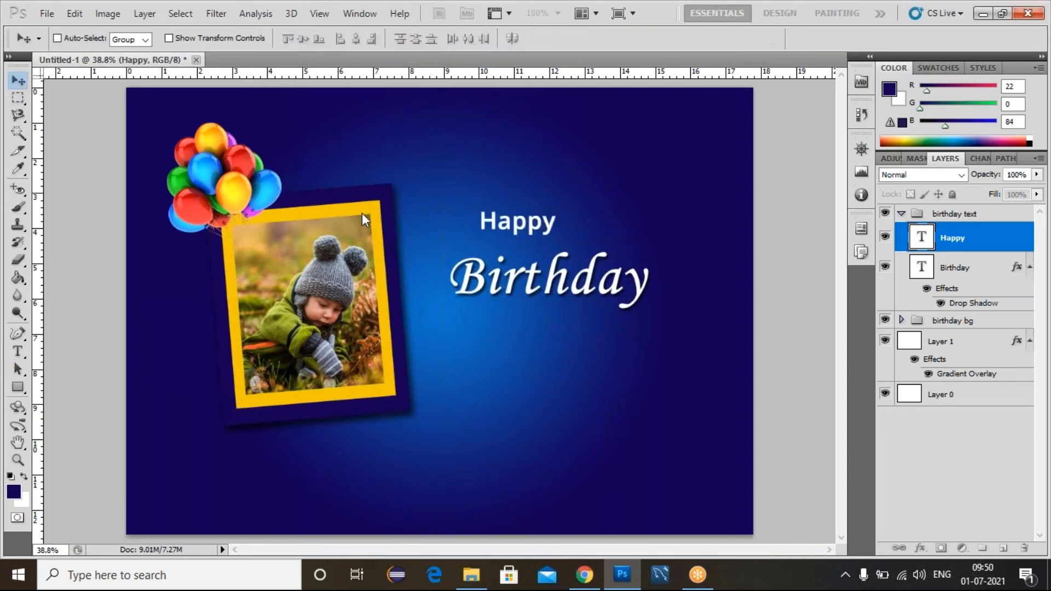
{"action": "left_click_drag", "start_coordinate": [552, 217], "coordinate": [519, 230]}
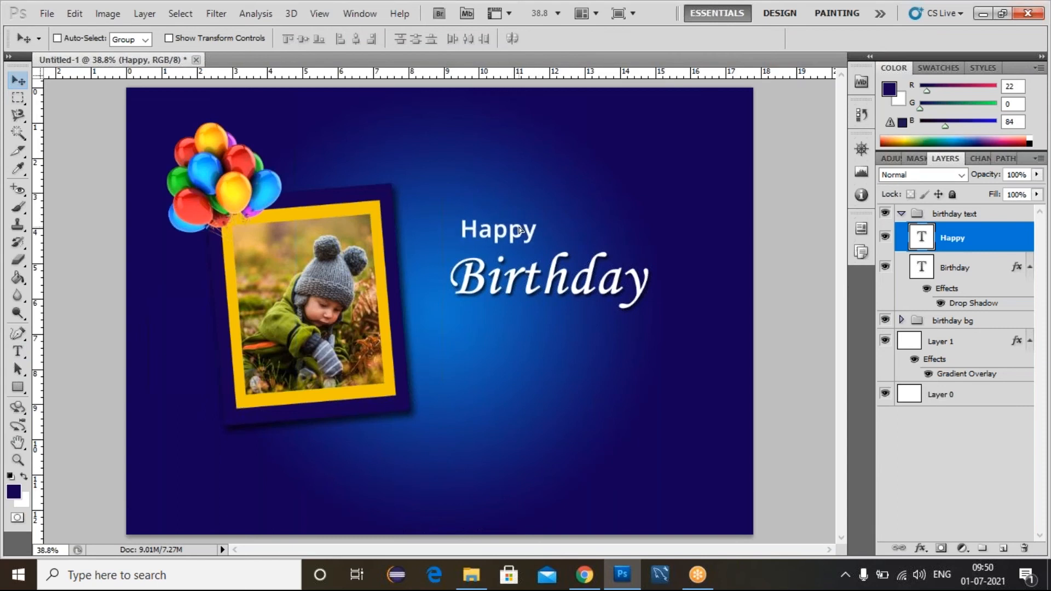
{"action": "key", "text": "Up"}
{"action": "key", "text": "Up"}
{"action": "key", "text": "Up"}
{"action": "key", "text": "Up"}
{"action": "key", "text": "Up"}
{"action": "key", "text": "Up"}
{"action": "key", "text": "Up"}
{"action": "key", "text": "Up"}
{"action": "key", "text": "Up"}
{"action": "key", "text": "Up"}
{"action": "key", "text": "Up"}
{"action": "key", "text": "Up"}
{"action": "key", "text": "Up"}
{"action": "key", "text": "Up"}
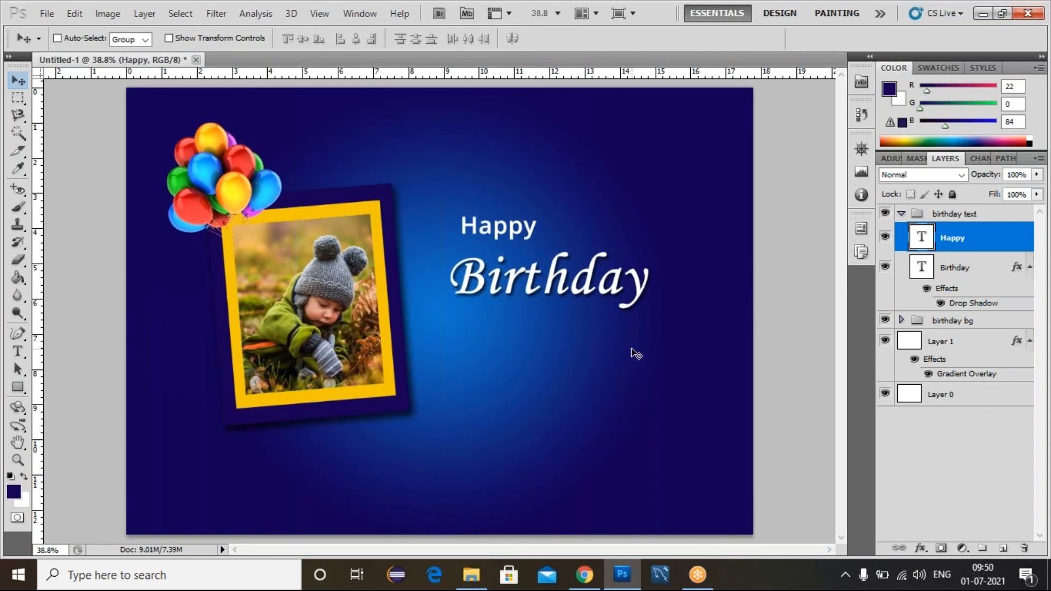
Step: Duplicate the "Happy" text below the word "Birthday" and replace the copy's wording with "To you"
{"action": "left_click_drag", "start_coordinate": [516, 259], "coordinate": [590, 363], "text": "alt"}
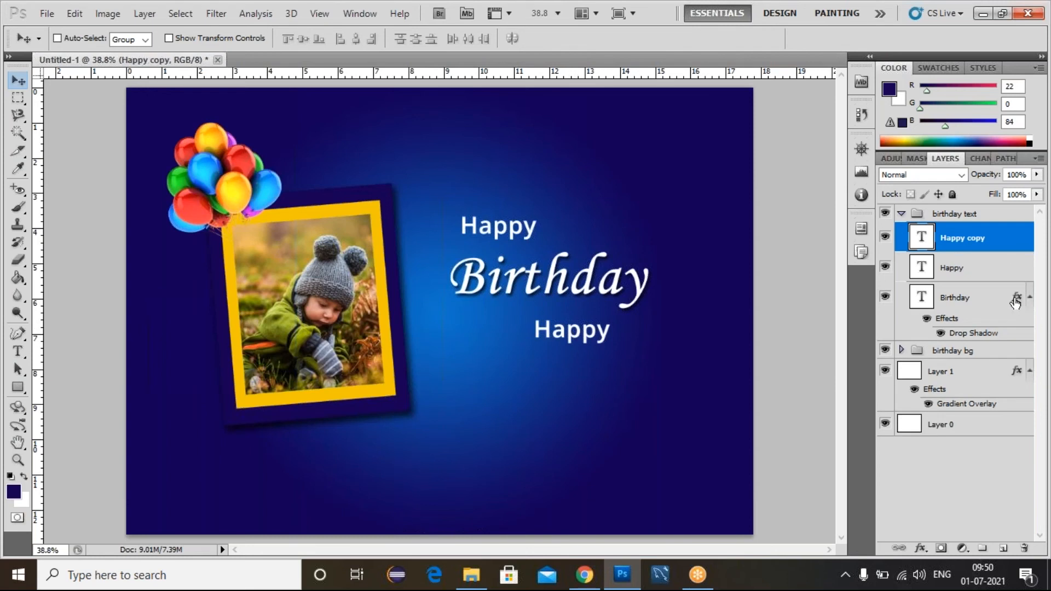
{"action": "double_click", "coordinate": [923, 243]}
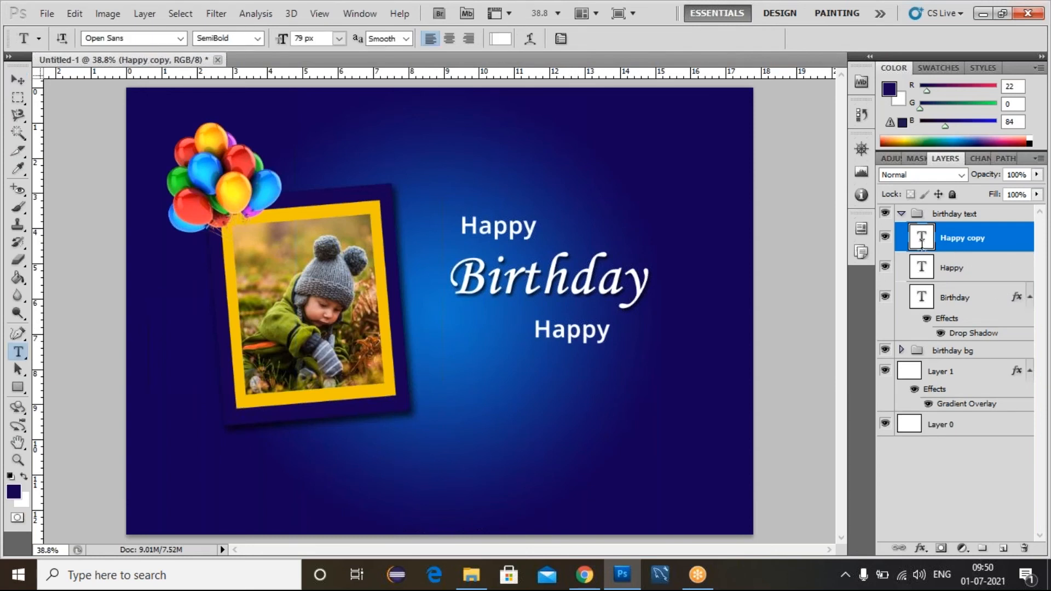
{"action": "key", "text": "BackSpace"}
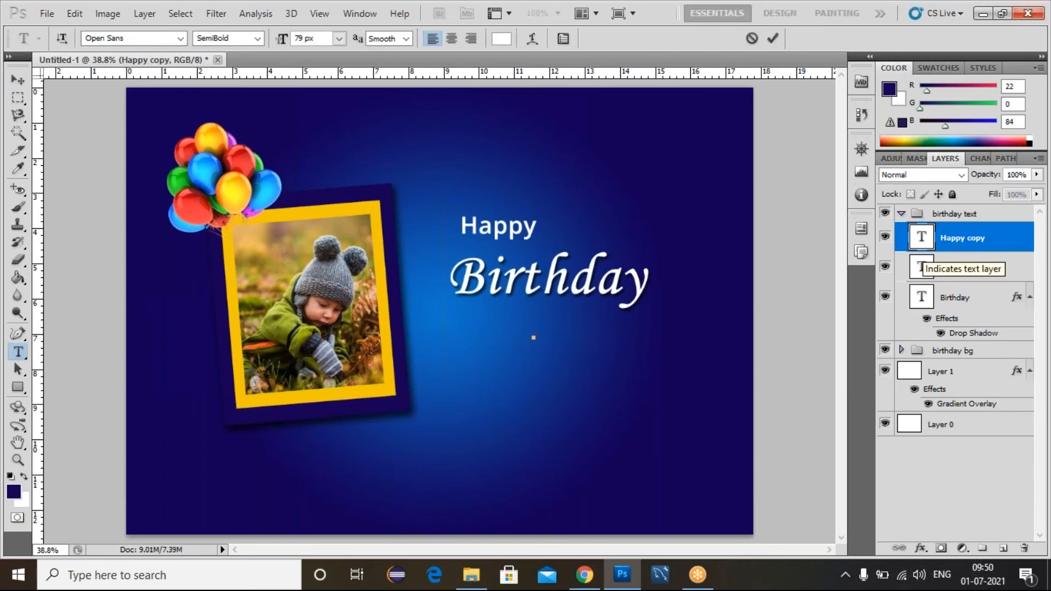
{"action": "type", "text": "To you"}
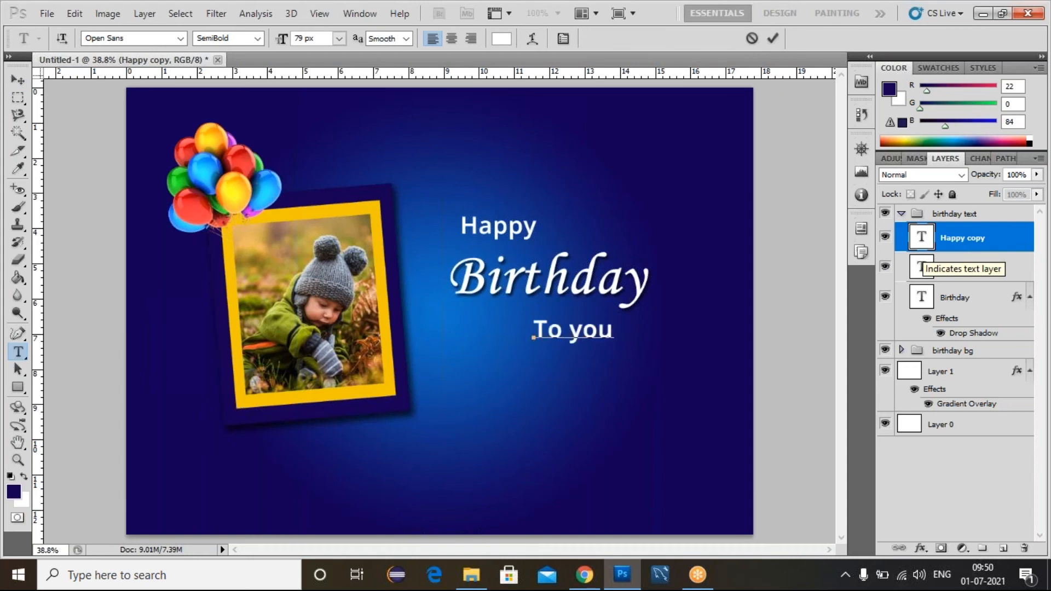
{"action": "key", "text": "ctrl+Return"}
Step: Nudge the "To you" text slightly down and to the right, beneath the end of "Birthday"
{"action": "key", "text": "v"}
{"action": "key", "text": "Down"}
{"action": "key", "text": "Down"}
{"action": "key", "text": "Down"}
{"action": "key", "text": "Down"}
{"action": "key", "text": "Down"}
{"action": "key", "text": "Down"}
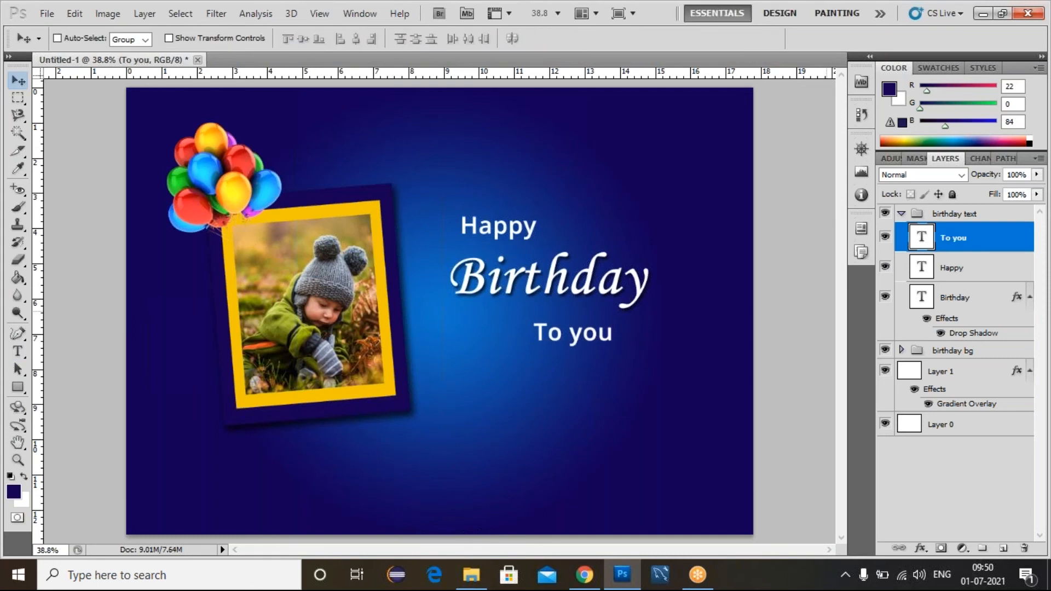
{"action": "key", "text": "Right"}
{"action": "key", "text": "Right"}
{"action": "key", "text": "Right"}
{"action": "key", "text": "Right"}
{"action": "key", "text": "Right"}
{"action": "key", "text": "Right"}
{"action": "key", "text": "Right"}
{"action": "key", "text": "Right"}
{"action": "key", "text": "Right"}
{"action": "key", "text": "Right"}
{"action": "key", "text": "Right"}
{"action": "key", "text": "Right"}
{"action": "key", "text": "Right"}
{"action": "key", "text": "Right"}
{"action": "key", "text": "Right"}
{"action": "key", "text": "Right"}
{"action": "key", "text": "Right"}
{"action": "key", "text": "Right"}
{"action": "key", "text": "Right"}
{"action": "key", "text": "Right"}
{"action": "key", "text": "Right"}
{"action": "key", "text": "Right"}
{"action": "key", "text": "Right"}
{"action": "key", "text": "Right"}
{"action": "key", "text": "Right"}
{"action": "key", "text": "Right"}
{"action": "key", "text": "Right"}
{"action": "key", "text": "Right"}
{"action": "key", "text": "Right"}
{"action": "key", "text": "Right"}
{"action": "key", "text": "Right"}
{"action": "key", "text": "Right"}
{"action": "key", "text": "Right"}
{"action": "key", "text": "Right"}
{"action": "key", "text": "Right"}
{"action": "key", "text": "Right"}
{"action": "key", "text": "Right"}
{"action": "key", "text": "Right"}
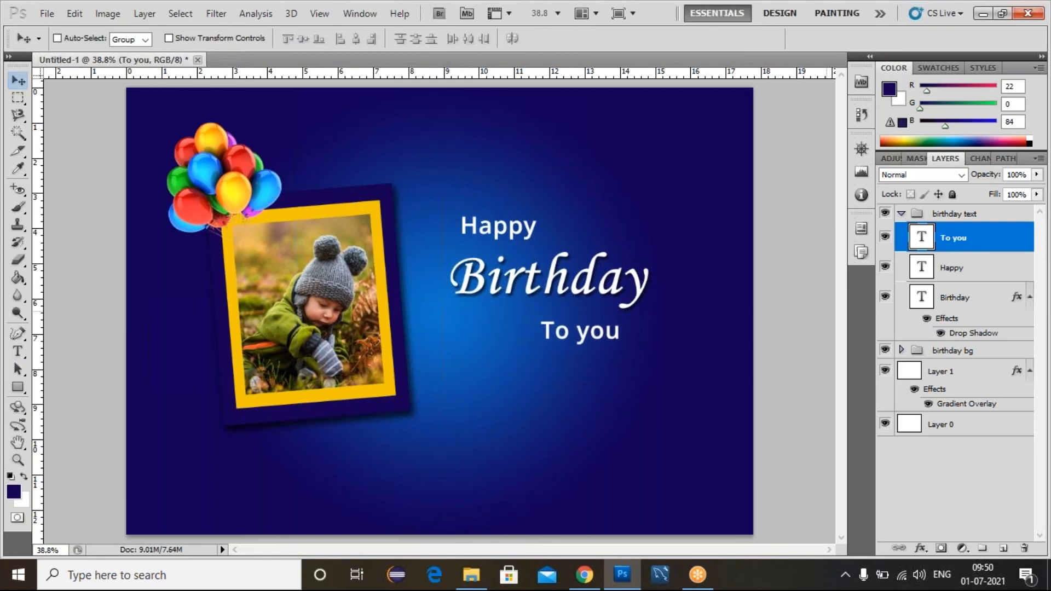
Step: Shift the "To you" text a little lower and further right so it ends close to the final letters of "Birthday"
{"action": "key", "text": "Down"}
{"action": "key", "text": "Down"}
{"action": "key", "text": "Down"}
{"action": "key", "text": "Down"}
{"action": "key", "text": "Down"}
{"action": "key", "text": "Down"}
{"action": "key", "text": "Down"}
{"action": "key", "text": "Down"}
{"action": "key", "text": "Down"}
{"action": "key", "text": "Down"}
{"action": "key", "text": "Right"}
{"action": "key", "text": "Right"}
{"action": "key", "text": "Right"}
{"action": "key", "text": "Right"}
{"action": "key", "text": "Right"}
{"action": "key", "text": "Right"}
{"action": "key", "text": "Right"}
{"action": "key", "text": "Right"}
{"action": "key", "text": "Right"}
{"action": "key", "text": "Right"}
{"action": "key", "text": "Right"}
{"action": "key", "text": "Right"}
{"action": "key", "text": "Right"}
{"action": "key", "text": "Right"}
{"action": "key", "text": "Right"}
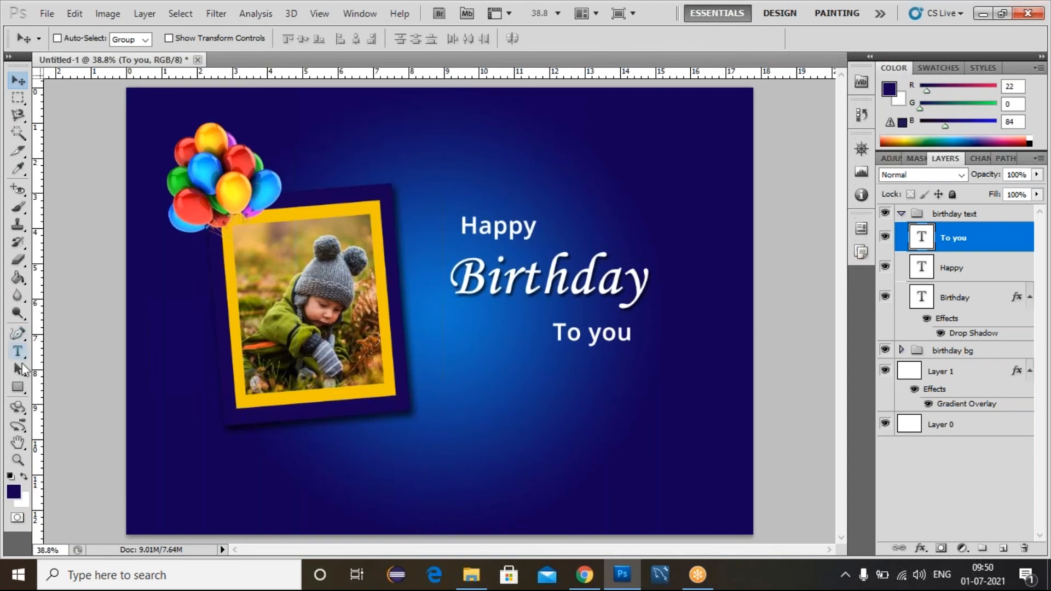
Step: Draw a rectangle shape over the second half of the word "Birthday", extending past its end
{"action": "right_click", "coordinate": [21, 394]}
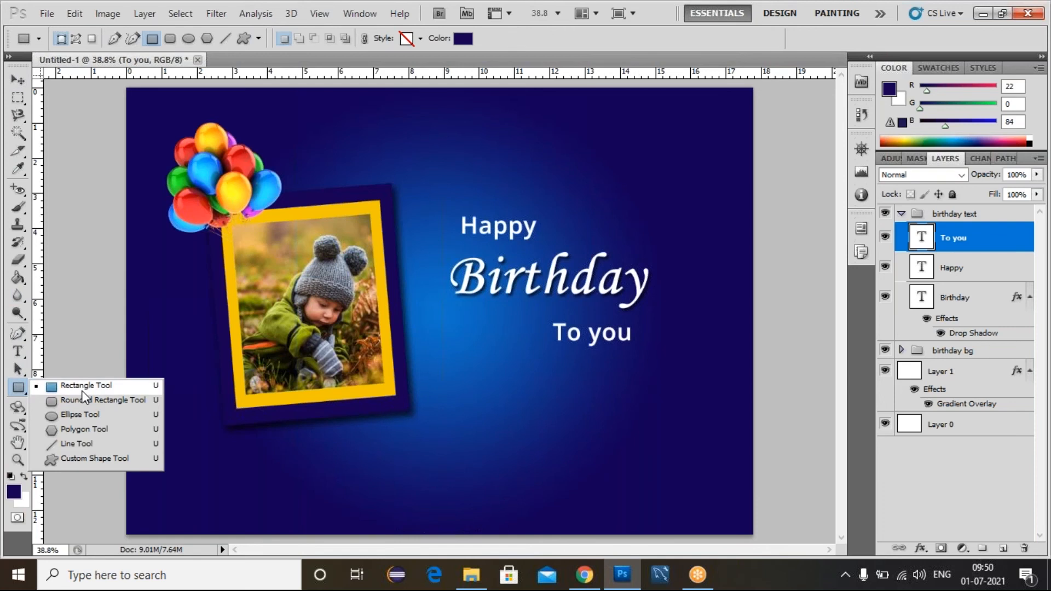
{"action": "left_click", "coordinate": [83, 388]}
{"action": "left_click_drag", "start_coordinate": [541, 253], "coordinate": [692, 307]}
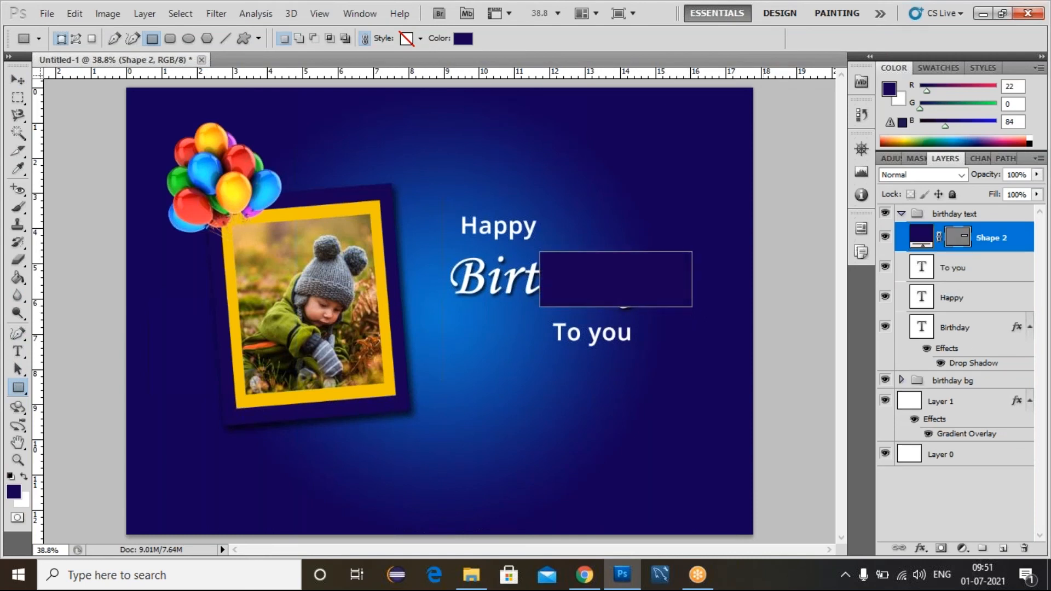
Step: Recolour the rectangle with the yellow sampled from the photo frame, shifted slightly towards orange (f2bc00)
{"action": "double_click", "coordinate": [913, 240]}
{"action": "left_click", "coordinate": [383, 209]}
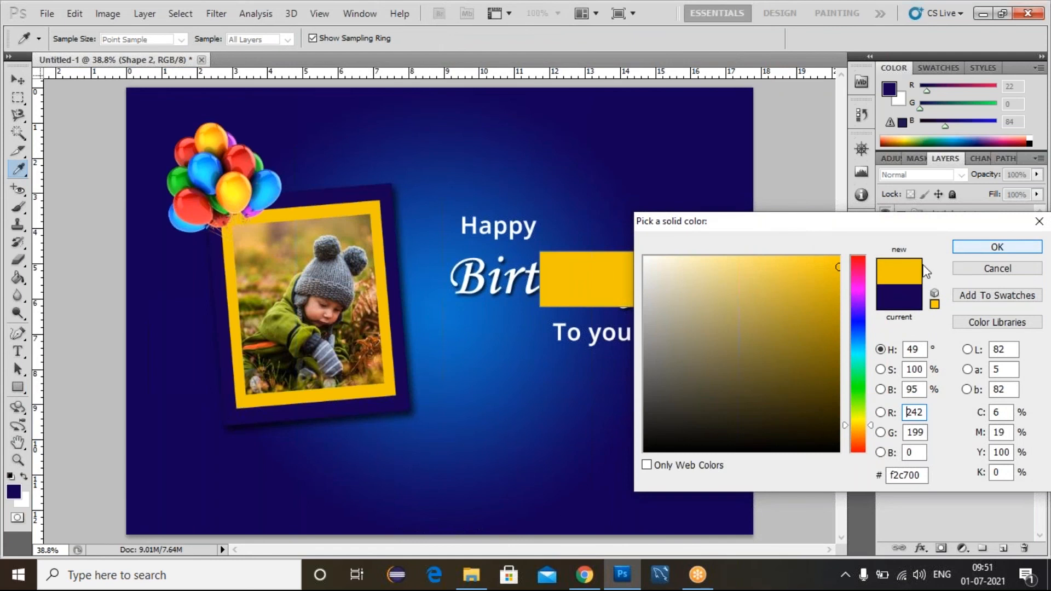
{"action": "left_click", "coordinate": [856, 426]}
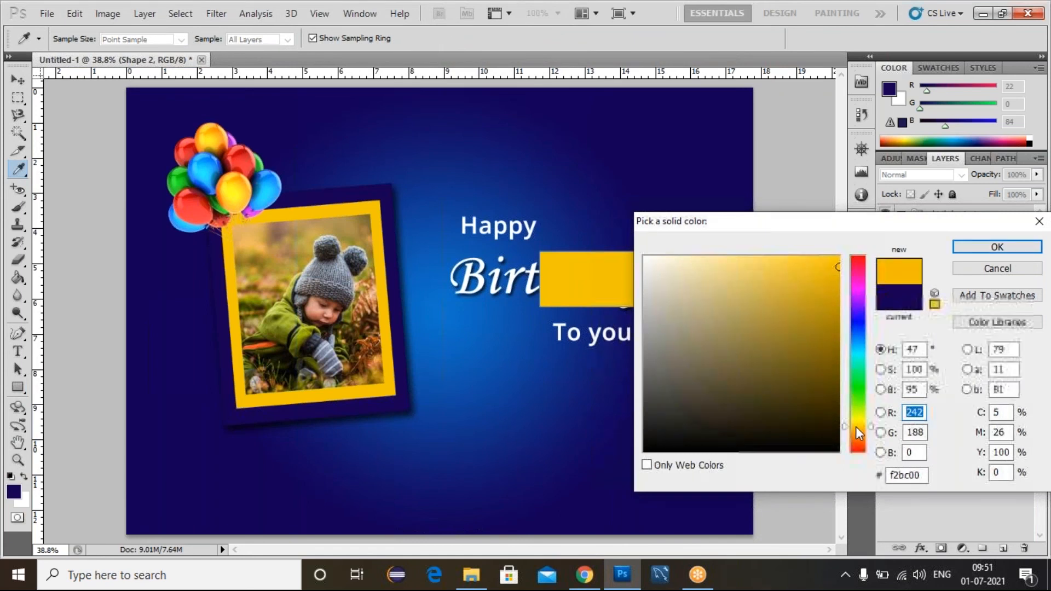
{"action": "left_click", "coordinate": [974, 249]}
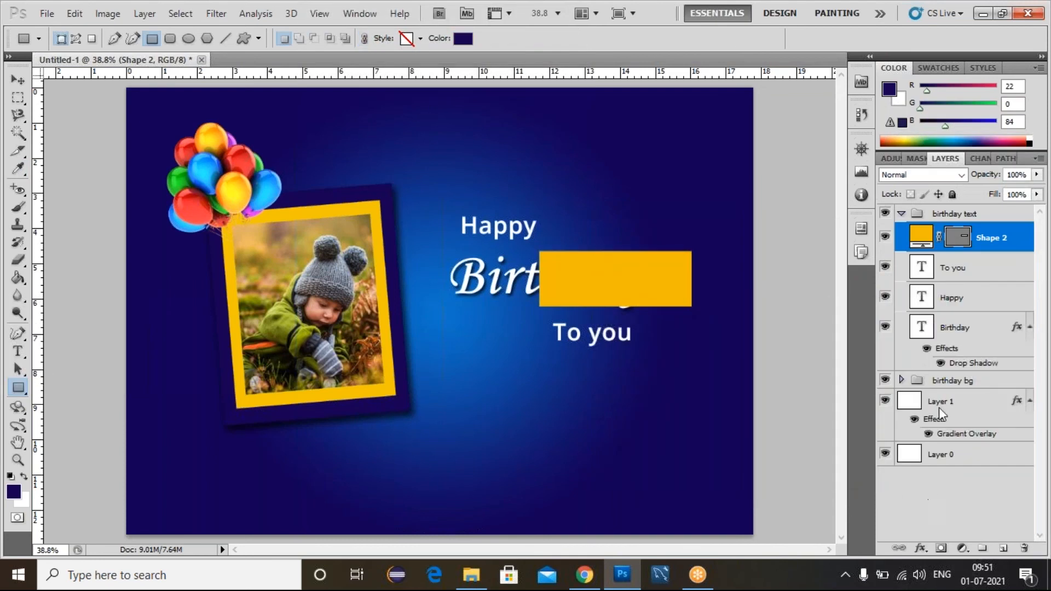
Step: Place the Shape 2 layer beneath the "Birthday" text layer inside the birthday text group
{"action": "left_click", "coordinate": [992, 241]}
{"action": "left_click_drag", "start_coordinate": [992, 241], "coordinate": [991, 332]}
{"action": "left_click_drag", "start_coordinate": [973, 296], "coordinate": [993, 345]}
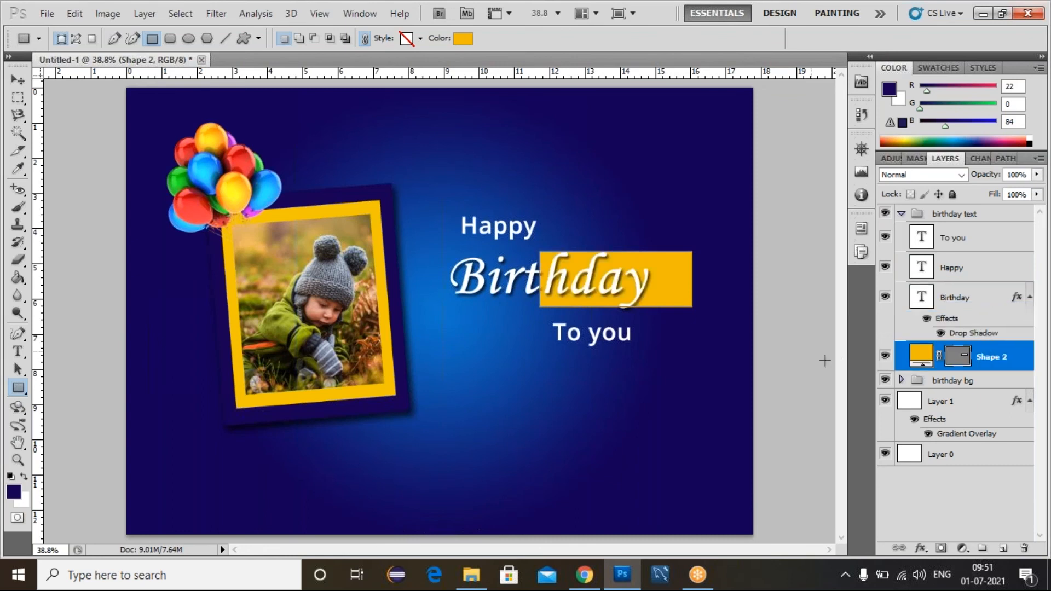
{"action": "left_click", "coordinate": [914, 511]}
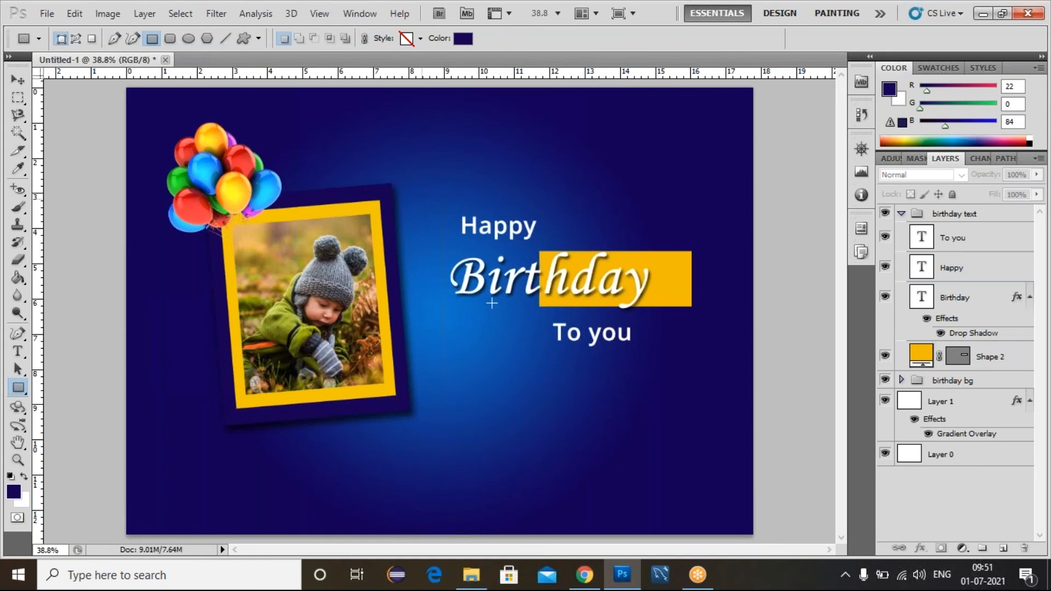
Step: Nudge the yellow rectangle slightly down and to the right behind the letters "hday"
{"action": "left_click", "coordinate": [988, 370]}
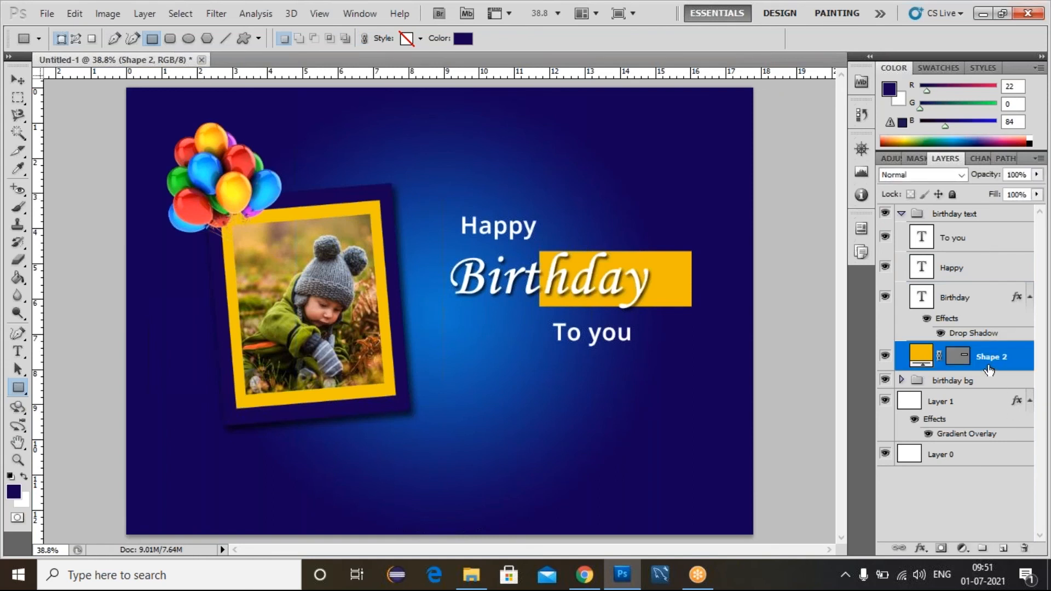
{"action": "key", "text": "v"}
{"action": "key", "text": "Down"}
{"action": "key", "text": "Down"}
{"action": "key", "text": "Down"}
{"action": "key", "text": "Right"}
{"action": "key", "text": "Right"}
{"action": "key", "text": "Right"}
{"action": "key", "text": "Right"}
{"action": "key", "text": "Right"}
{"action": "key", "text": "Right"}
{"action": "key", "text": "Right"}
{"action": "key", "text": "Right"}
{"action": "key", "text": "Right"}
{"action": "key", "text": "Down"}
{"action": "key", "text": "Down"}
{"action": "key", "text": "Down"}
{"action": "key", "text": "Down"}
{"action": "key", "text": "Down"}
{"action": "key", "text": "Down"}
{"action": "key", "text": "Left"}
{"action": "key", "text": "Left"}
{"action": "key", "text": "Left"}
{"action": "key", "text": "Left"}
{"action": "key", "text": "Left"}
{"action": "key", "text": "Left"}
{"action": "key", "text": "Left"}
{"action": "key", "text": "Left"}
{"action": "key", "text": "Left"}
{"action": "key", "text": "Left"}
{"action": "key", "text": "Left"}
{"action": "key", "text": "Left"}
{"action": "key", "text": "Left"}
{"action": "key", "text": "Left"}
{"action": "key", "text": "Left"}
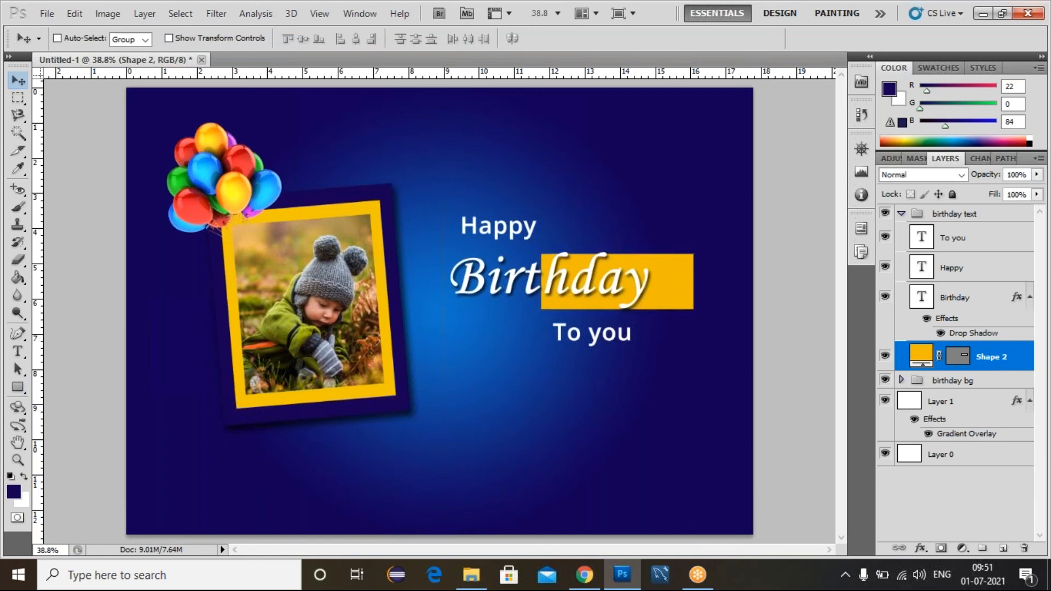
{"action": "key", "text": "Right"}
{"action": "key", "text": "Right"}
{"action": "key", "text": "Right"}
{"action": "key", "text": "Right"}
{"action": "key", "text": "Right"}
{"action": "key", "text": "Right"}
{"action": "key", "text": "Right"}
{"action": "key", "text": "Right"}
{"action": "key", "text": "Right"}
{"action": "key", "text": "Right"}
{"action": "key", "text": "Right"}
{"action": "key", "text": "Right"}
{"action": "key", "text": "Right"}
{"action": "key", "text": "Right"}
{"action": "key", "text": "Right"}
{"action": "key", "text": "Right"}
{"action": "key", "text": "Right"}
{"action": "key", "text": "Right"}
{"action": "key", "text": "Right"}
{"action": "key", "text": "Right"}
{"action": "key", "text": "Down"}
{"action": "key", "text": "Down"}
{"action": "key", "text": "Down"}
{"action": "key", "text": "Down"}
{"action": "key", "text": "Down"}
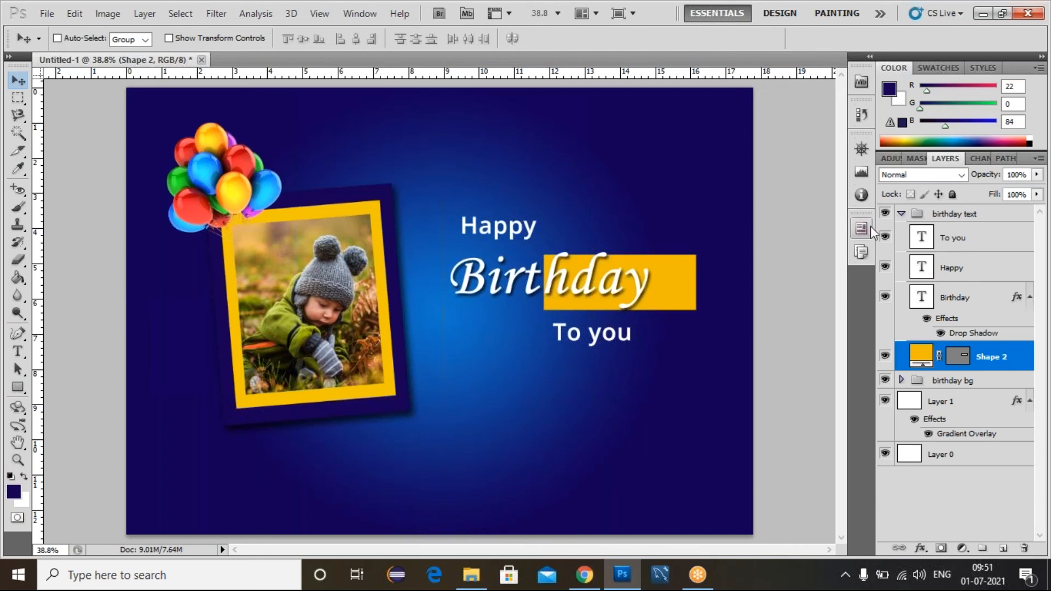
Step: Place the three-balloon image "bal" from the image folder into the design and scale it to 10.95%
{"action": "left_click", "coordinate": [955, 242]}
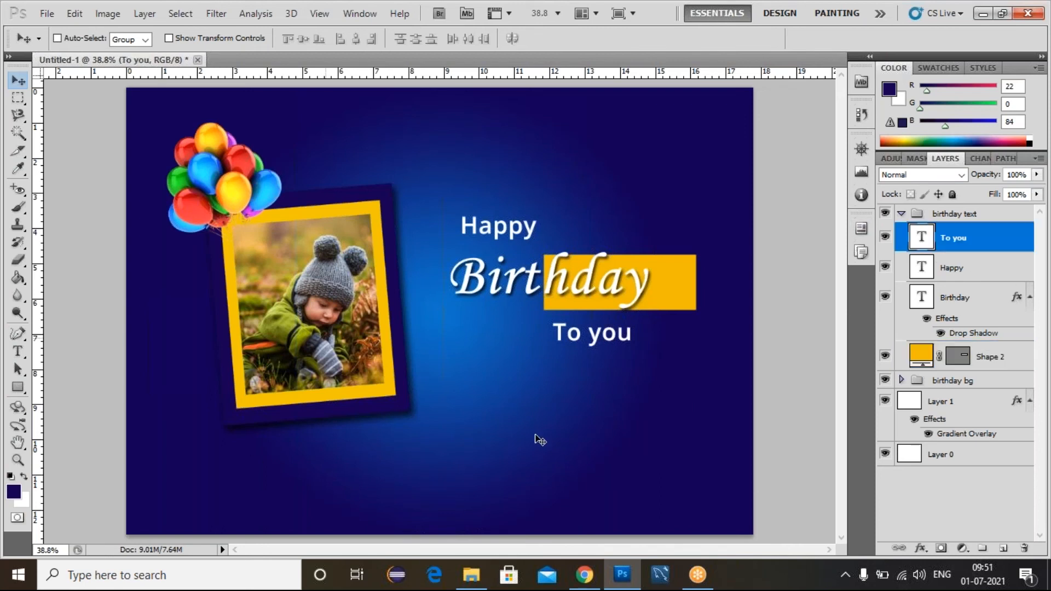
{"action": "mouse_move", "coordinate": [474, 576]}
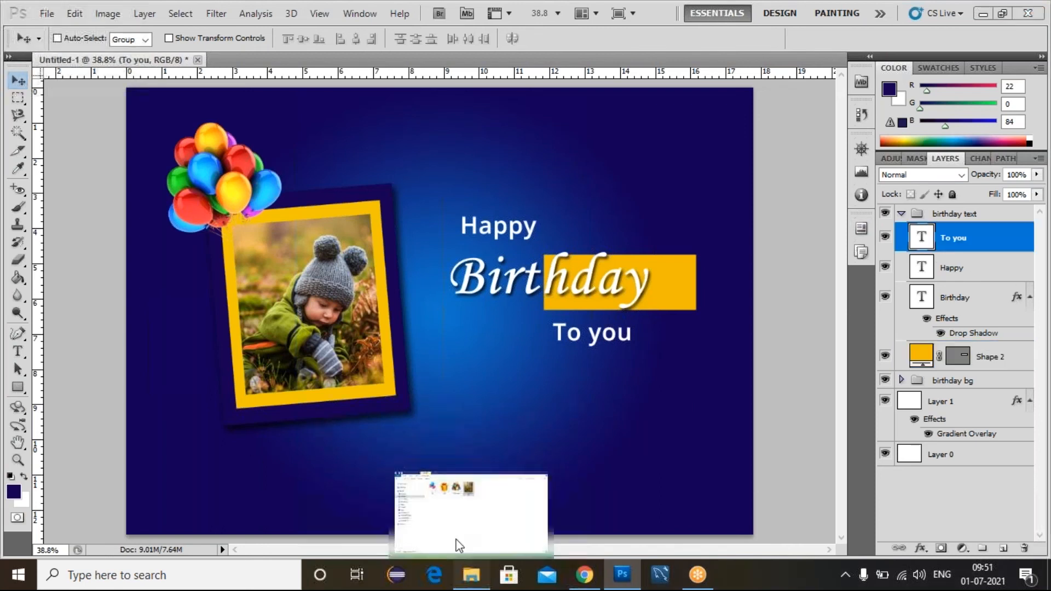
{"action": "left_click", "coordinate": [458, 544]}
{"action": "left_click_drag", "start_coordinate": [262, 137], "coordinate": [639, 308]}
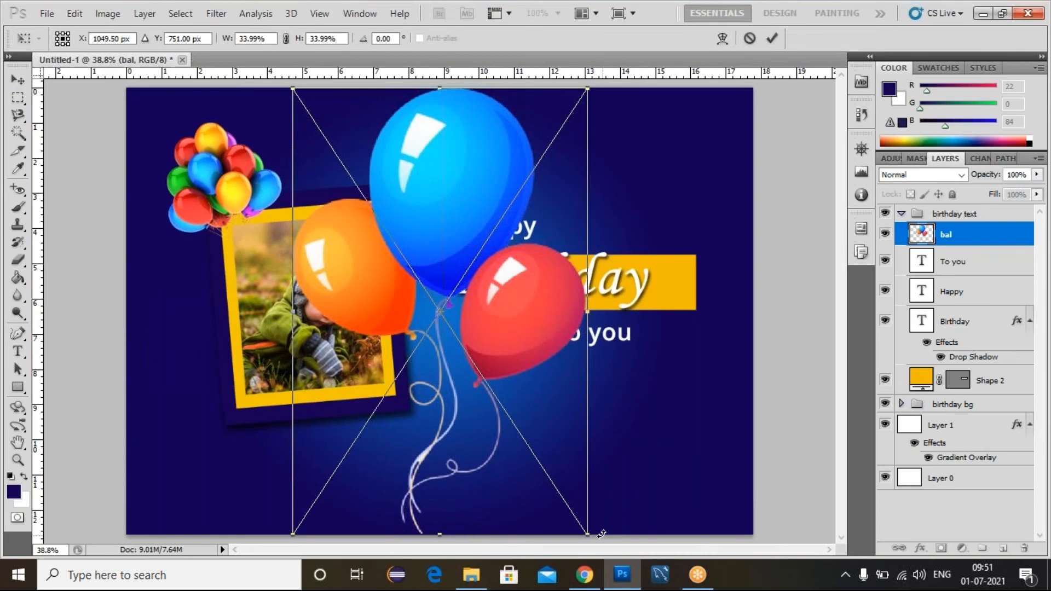
{"action": "left_click_drag", "start_coordinate": [584, 530], "coordinate": [470, 398]}
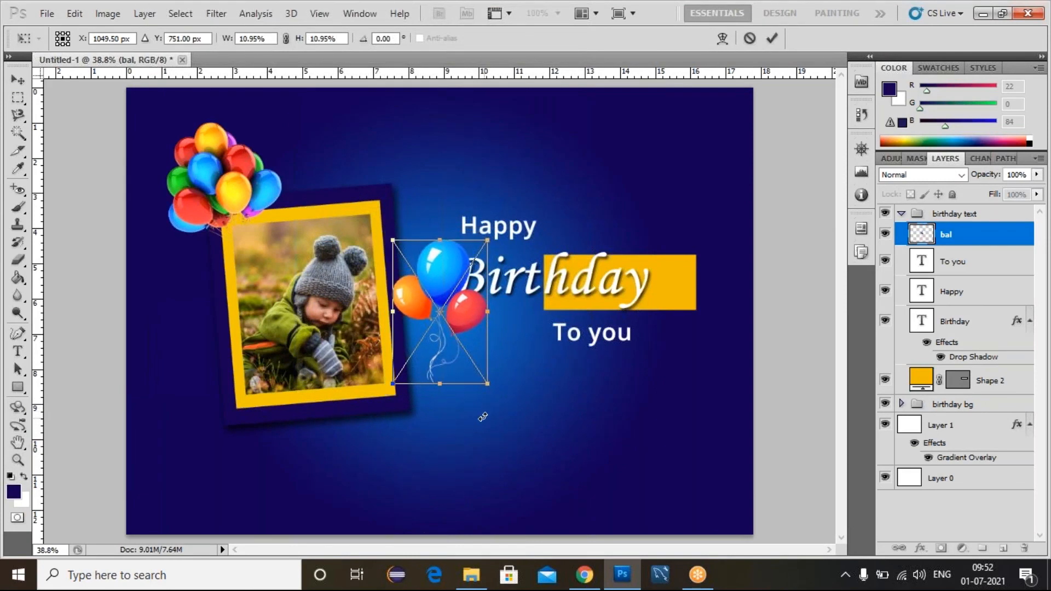
{"action": "key", "text": "Return"}
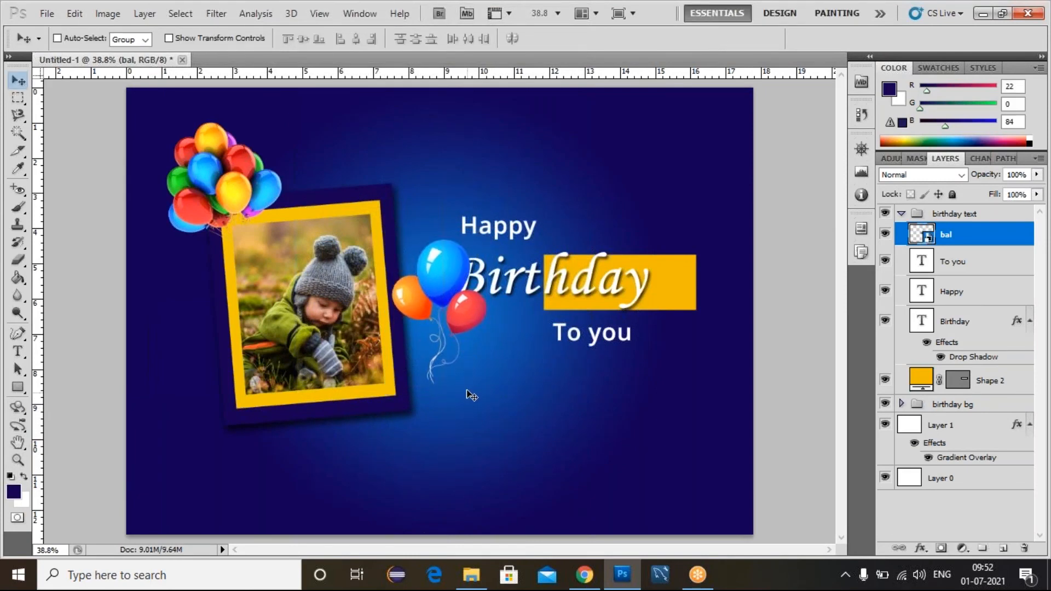
Step: Position the three balloons above the right end of the yellow rectangle, with their layer beneath Shape 2 so the strings tuck behind it
{"action": "left_click_drag", "start_coordinate": [453, 377], "coordinate": [680, 283]}
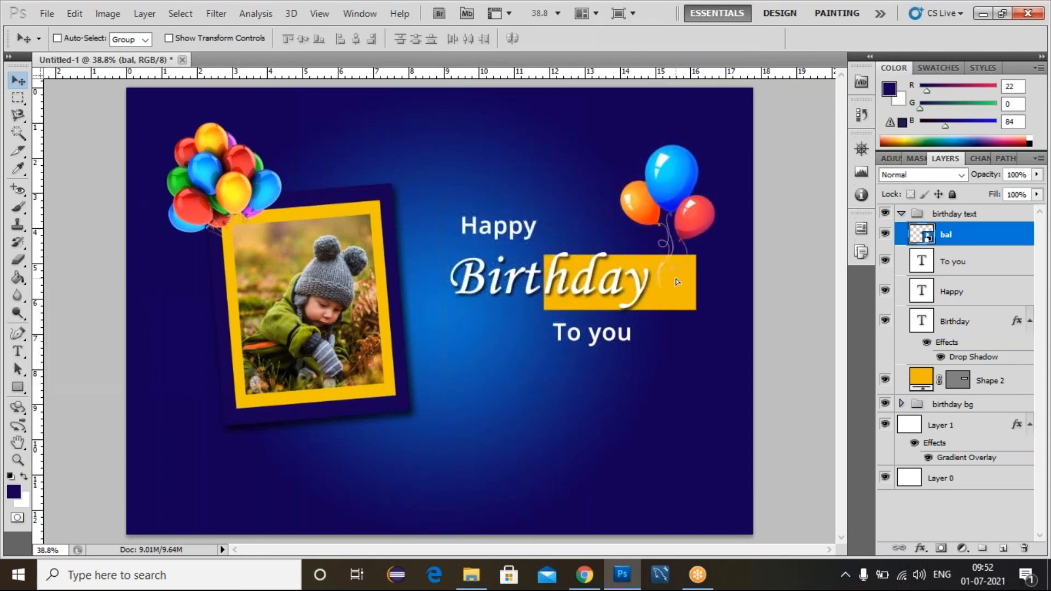
{"action": "left_click_drag", "start_coordinate": [959, 242], "coordinate": [982, 393]}
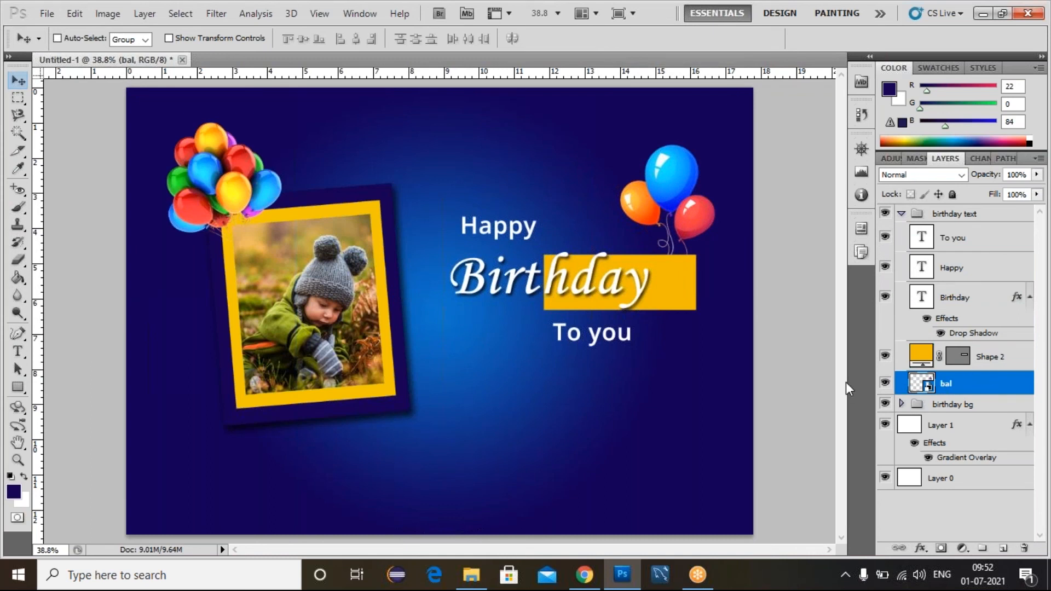
{"action": "key", "text": "Down"}
{"action": "key", "text": "Down"}
{"action": "key", "text": "Down"}
{"action": "key", "text": "Down"}
{"action": "key", "text": "Down"}
{"action": "key", "text": "Down"}
{"action": "key", "text": "Down"}
{"action": "key", "text": "Down"}
{"action": "key", "text": "Down"}
{"action": "key", "text": "Down"}
{"action": "key", "text": "Down"}
{"action": "key", "text": "Down"}
{"action": "key", "text": "Down"}
{"action": "key", "text": "Down"}
{"action": "key", "text": "Down"}
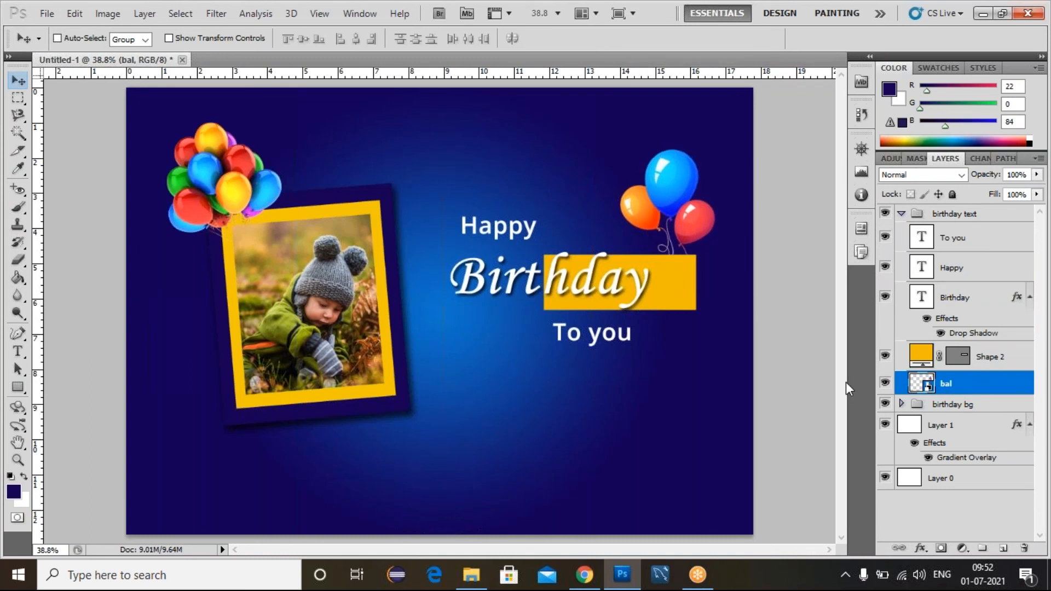
{"action": "key", "text": "Up"}
{"action": "key", "text": "Up"}
{"action": "key", "text": "Up"}
{"action": "key", "text": "Up"}
{"action": "key", "text": "Up"}
{"action": "key", "text": "Up"}
{"action": "key", "text": "Up"}
{"action": "key", "text": "Up"}
{"action": "key", "text": "Up"}
{"action": "key", "text": "Up"}
{"action": "key", "text": "Up"}
{"action": "key", "text": "Up"}
{"action": "key", "text": "Up"}
{"action": "key", "text": "Up"}
{"action": "key", "text": "Up"}
{"action": "key", "text": "Up"}
{"action": "key", "text": "Up"}
{"action": "key", "text": "Up"}
{"action": "key", "text": "Up"}
{"action": "key", "text": "Up"}
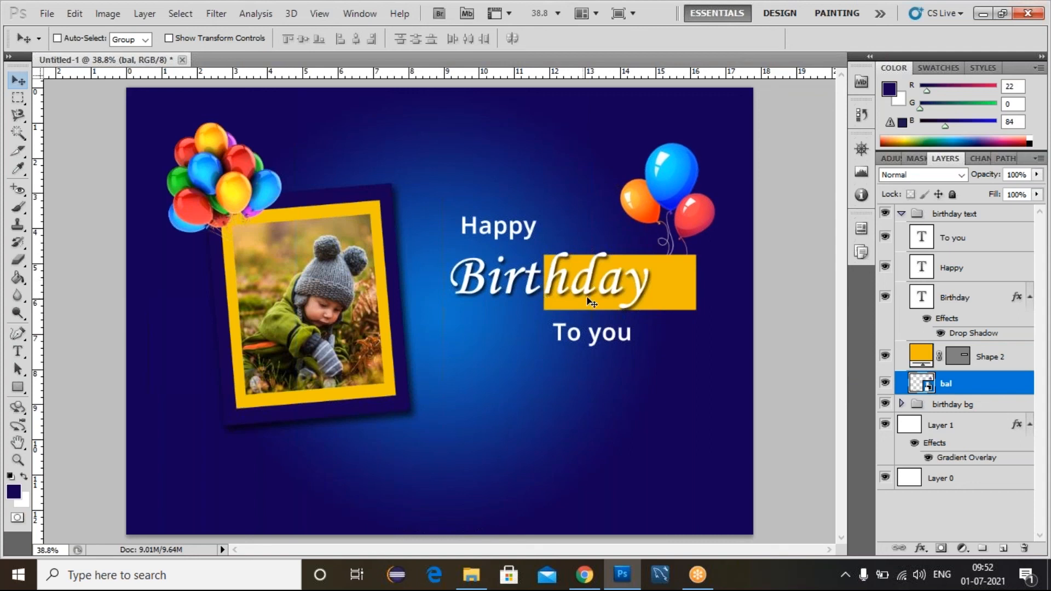
Step: Duplicate the "To you" text below itself and replace the copy's wording with "01 July 2021"
{"action": "left_click", "coordinate": [943, 242]}
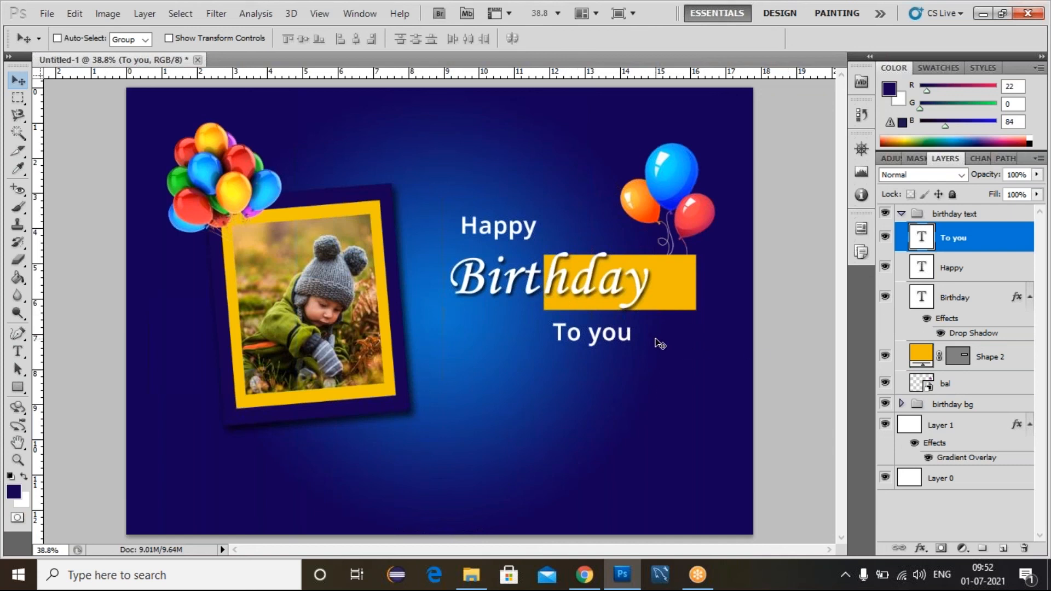
{"action": "left_click_drag", "start_coordinate": [622, 336], "coordinate": [560, 385]}
{"action": "key", "text": "t"}
{"action": "double_click", "coordinate": [921, 237]}
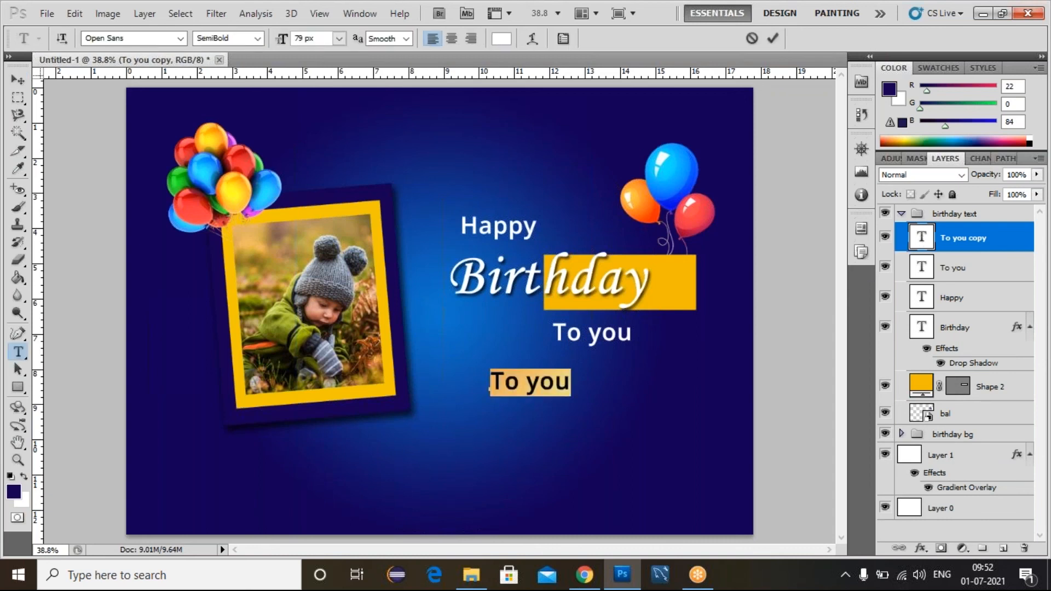
{"action": "key", "text": "BackSpace"}
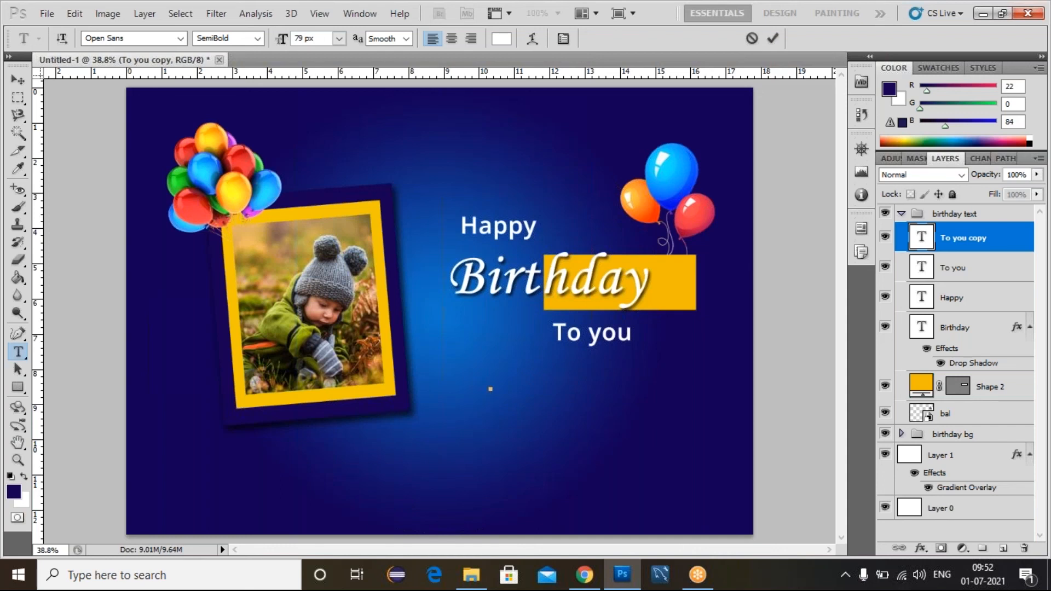
{"action": "type", "text": "O"}
{"action": "key", "text": "BackSpace"}
{"action": "type", "text": "1"}
{"action": "key", "text": "BackSpace"}
{"action": "type", "text": "01-"}
{"action": "key", "text": "BackSpace"}
{"action": "key", "text": "BackSpace"}
{"action": "type", "text": "July"}
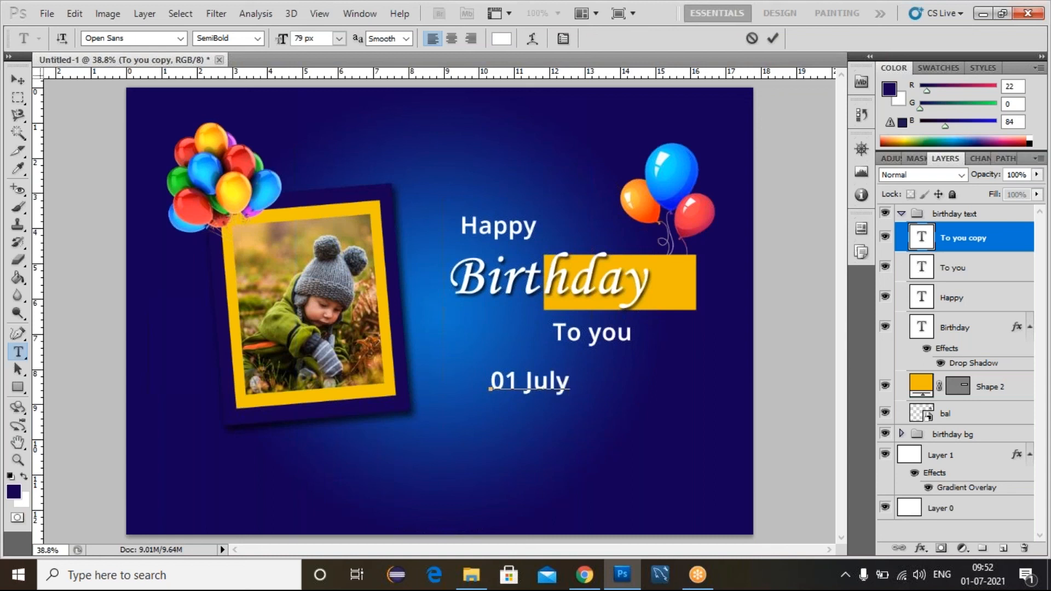
{"action": "type", "text": " 2010"}
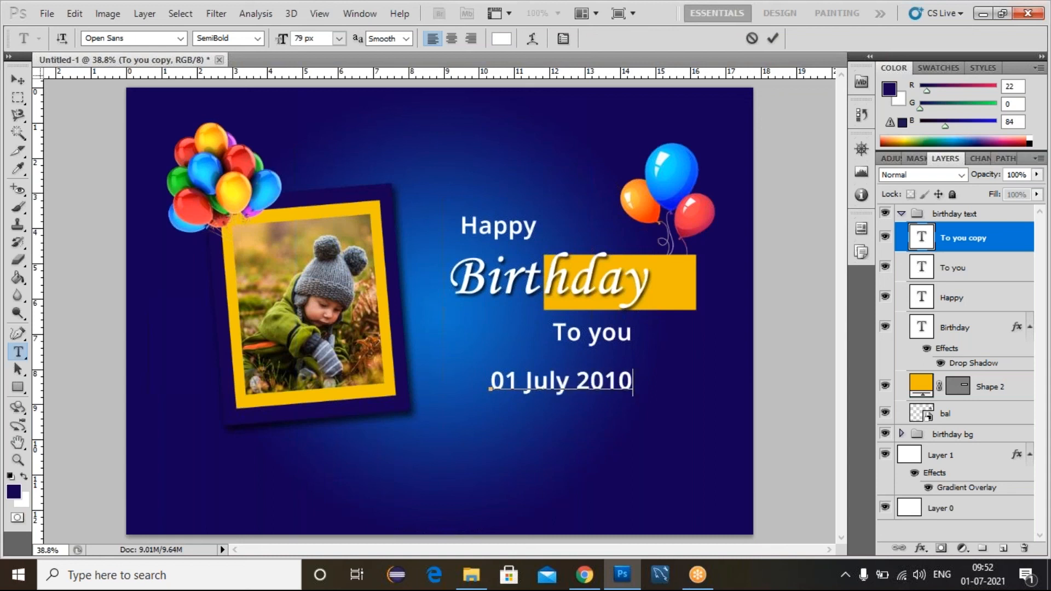
{"action": "key", "text": "BackSpace"}
{"action": "key", "text": "BackSpace"}
{"action": "type", "text": "21"}
{"action": "key", "text": "ctrl+Return"}
Step: Reduce the font size of the "01 July 2021" text to 49 px
{"action": "double_click", "coordinate": [921, 237]}
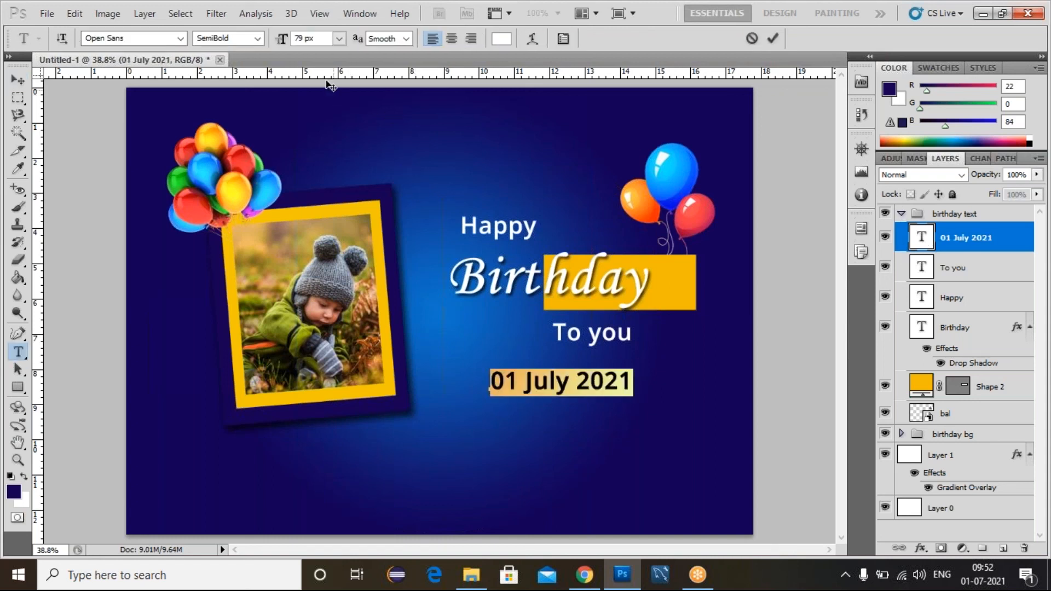
{"action": "double_click", "coordinate": [307, 38]}
{"action": "key", "text": "Down"}
{"action": "key", "text": "Down"}
{"action": "key", "text": "Down"}
{"action": "key", "text": "Down"}
{"action": "key", "text": "Down"}
{"action": "key", "text": "Down"}
{"action": "key", "text": "Down"}
{"action": "key", "text": "Down"}
{"action": "key", "text": "Down"}
{"action": "key", "text": "Down"}
{"action": "key", "text": "Down"}
{"action": "key", "text": "Down"}
{"action": "key", "text": "Down"}
{"action": "key", "text": "Down"}
{"action": "key", "text": "Down"}
{"action": "key", "text": "Down"}
{"action": "key", "text": "Down"}
{"action": "key", "text": "Down"}
{"action": "key", "text": "Down"}
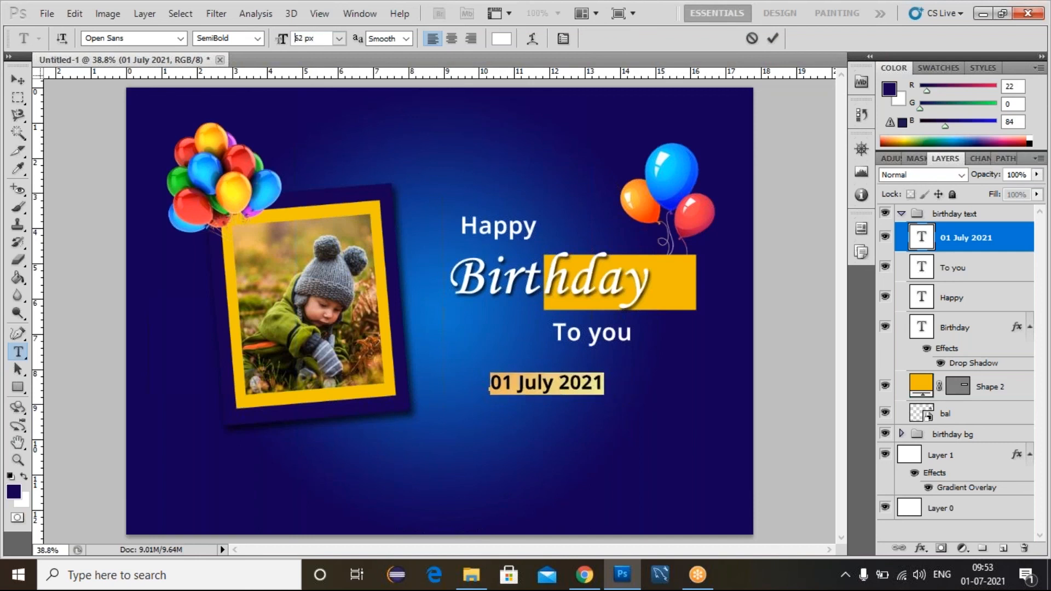
{"action": "key", "text": "Down"}
{"action": "key", "text": "Down"}
{"action": "key", "text": "Down"}
{"action": "key", "text": "Down"}
{"action": "key", "text": "Down"}
{"action": "key", "text": "Down"}
{"action": "key", "text": "Down"}
{"action": "key", "text": "Down"}
{"action": "key", "text": "Down"}
{"action": "key", "text": "Down"}
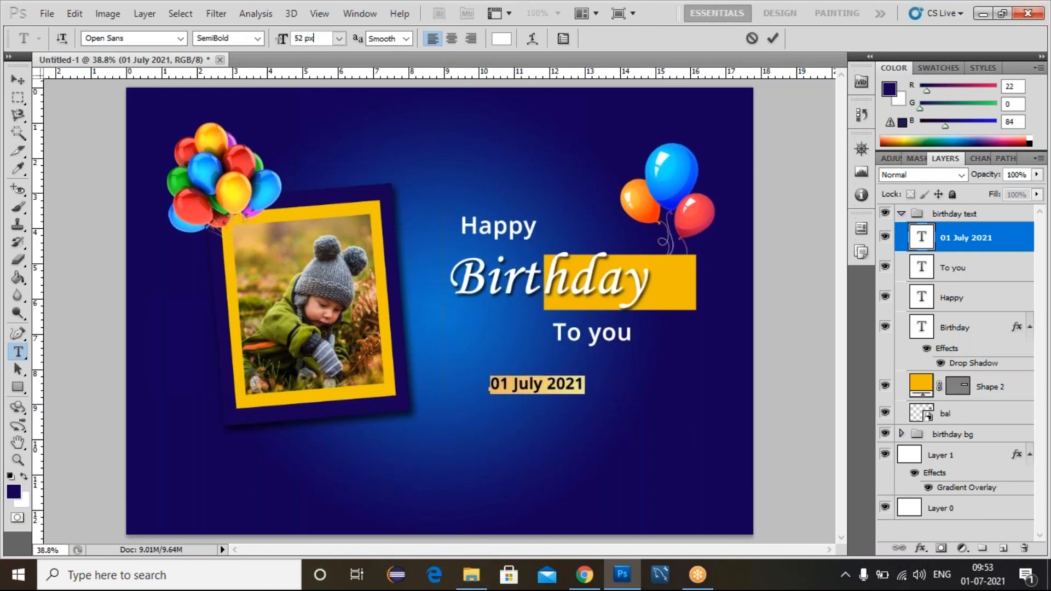
{"action": "key", "text": "Down"}
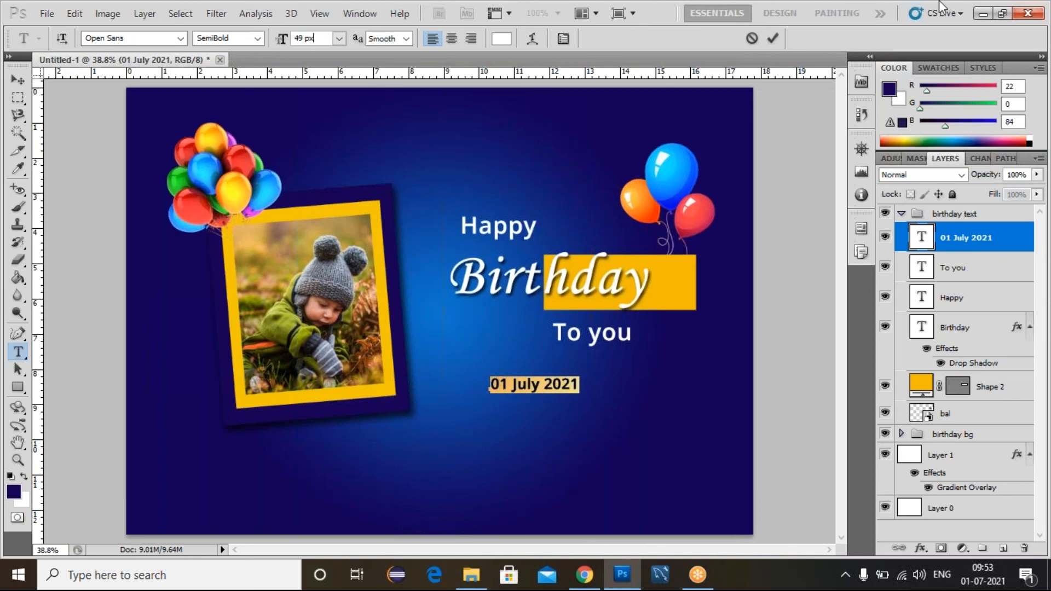
{"action": "left_click", "coordinate": [22, 81]}
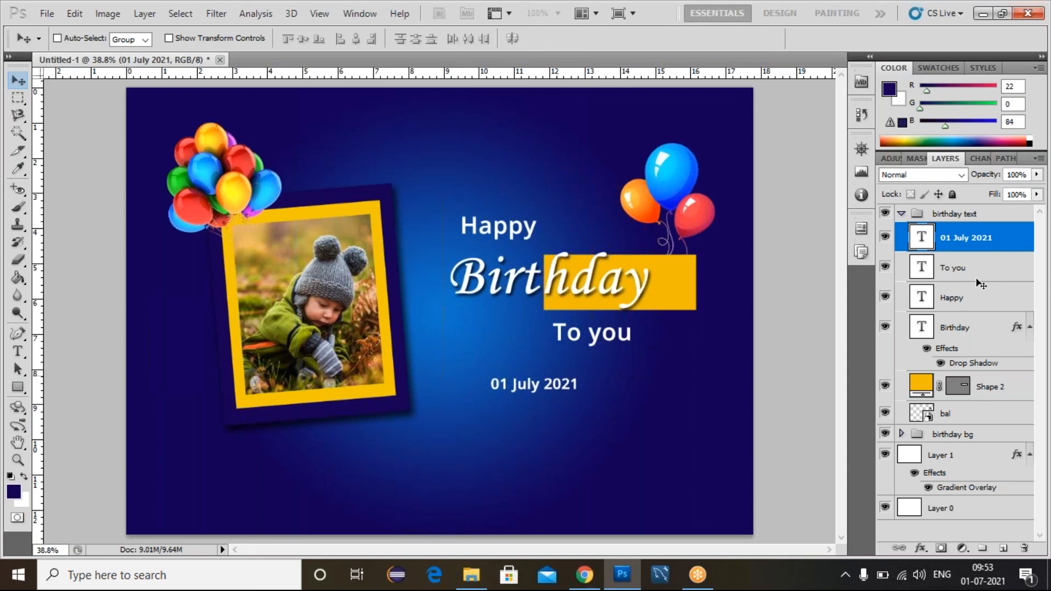
Step: Move the date text slightly up and to the right beneath "To you"
{"action": "double_click", "coordinate": [953, 244]}
{"action": "left_click_drag", "start_coordinate": [525, 414], "coordinate": [548, 385]}
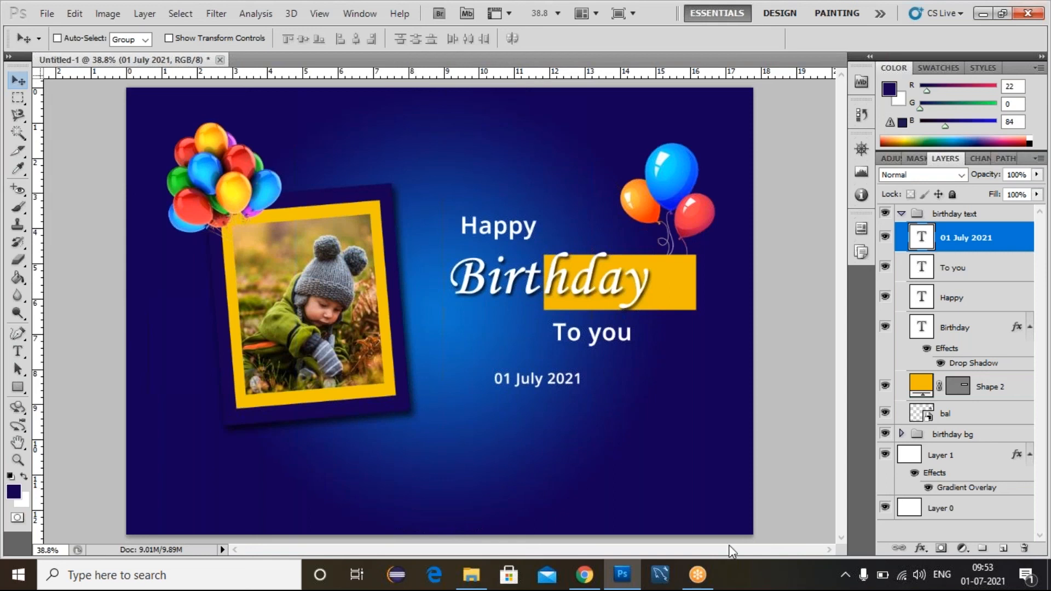
{"action": "key", "text": "Right"}
{"action": "key", "text": "Right"}
{"action": "key", "text": "Right"}
{"action": "key", "text": "Right"}
{"action": "key", "text": "Right"}
{"action": "key", "text": "Right"}
{"action": "key", "text": "Right"}
{"action": "key", "text": "Right"}
{"action": "key", "text": "Right"}
{"action": "key", "text": "Right"}
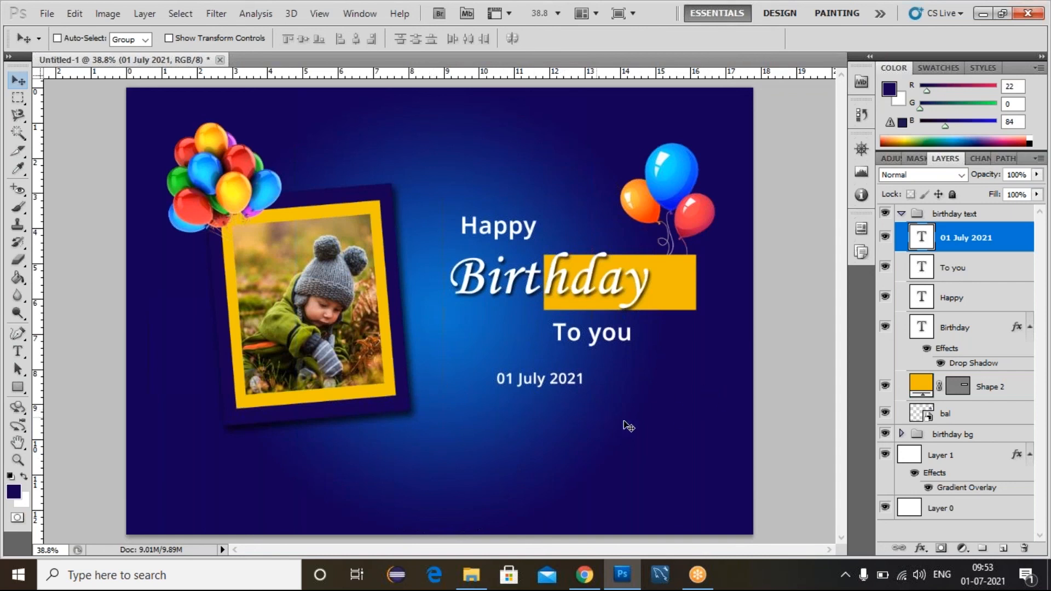
Step: Place the "gift" image from the image folder, scale it to 11.46%, and position it over the photo frame's lower-right corner
{"action": "left_click", "coordinate": [471, 575]}
{"action": "left_click", "coordinate": [335, 133]}
{"action": "left_click_drag", "start_coordinate": [335, 134], "coordinate": [396, 412]}
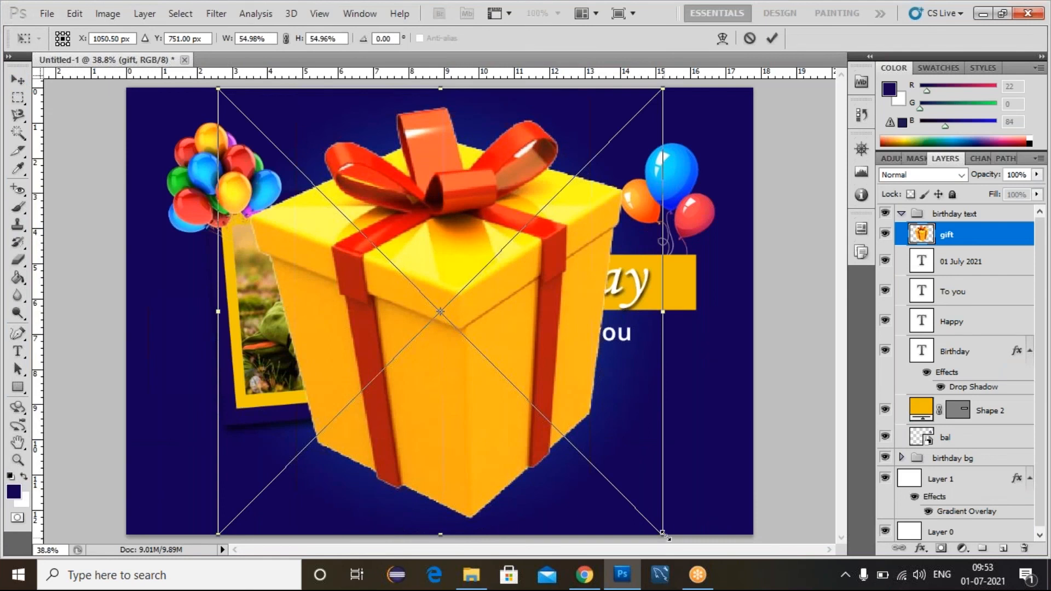
{"action": "left_click_drag", "start_coordinate": [664, 531], "coordinate": [491, 357]}
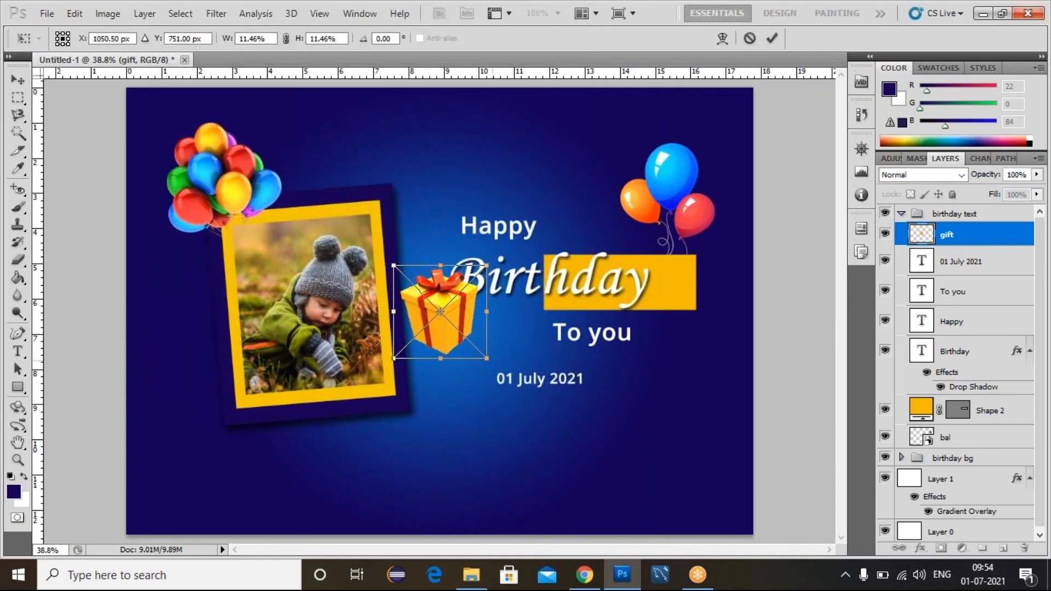
{"action": "key", "text": "Return"}
{"action": "left_click_drag", "start_coordinate": [462, 314], "coordinate": [407, 423]}
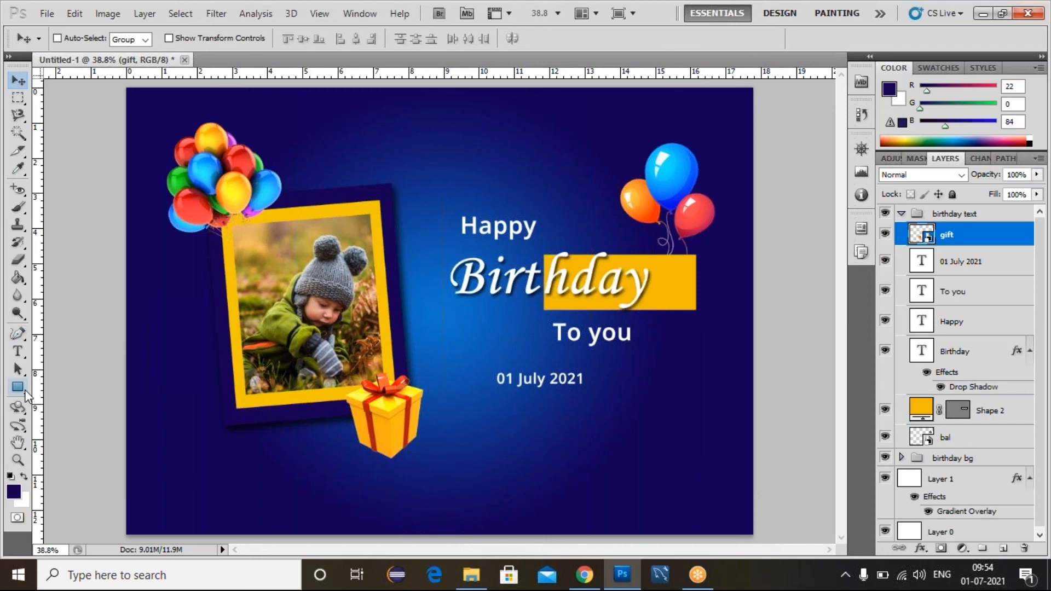
Step: Draw a dark blue rectangle shape with the Rectangle Tool covering the whole canvas
{"action": "left_click", "coordinate": [18, 386]}
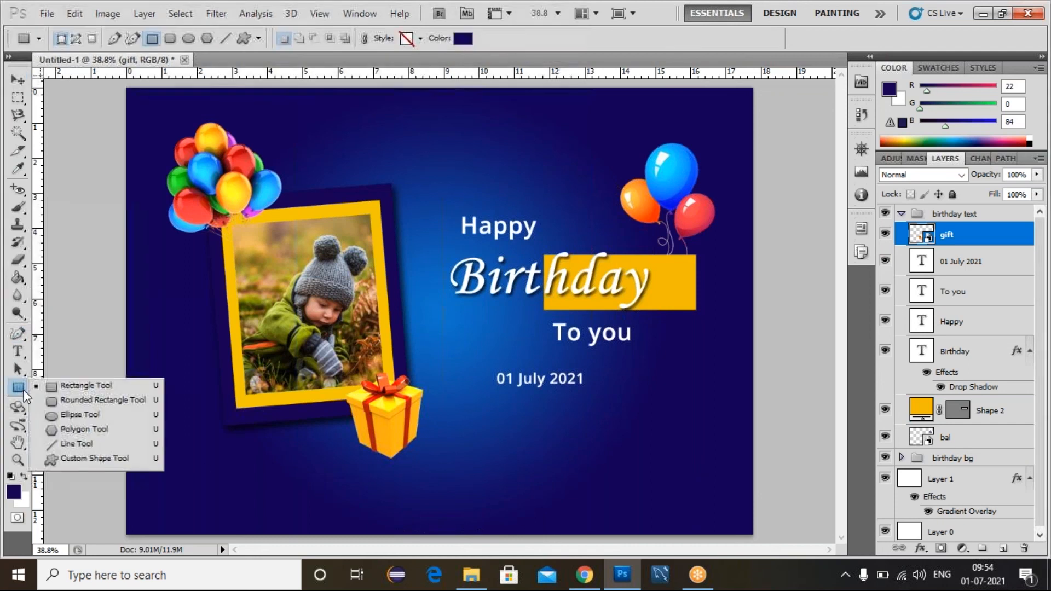
{"action": "left_click", "coordinate": [64, 386]}
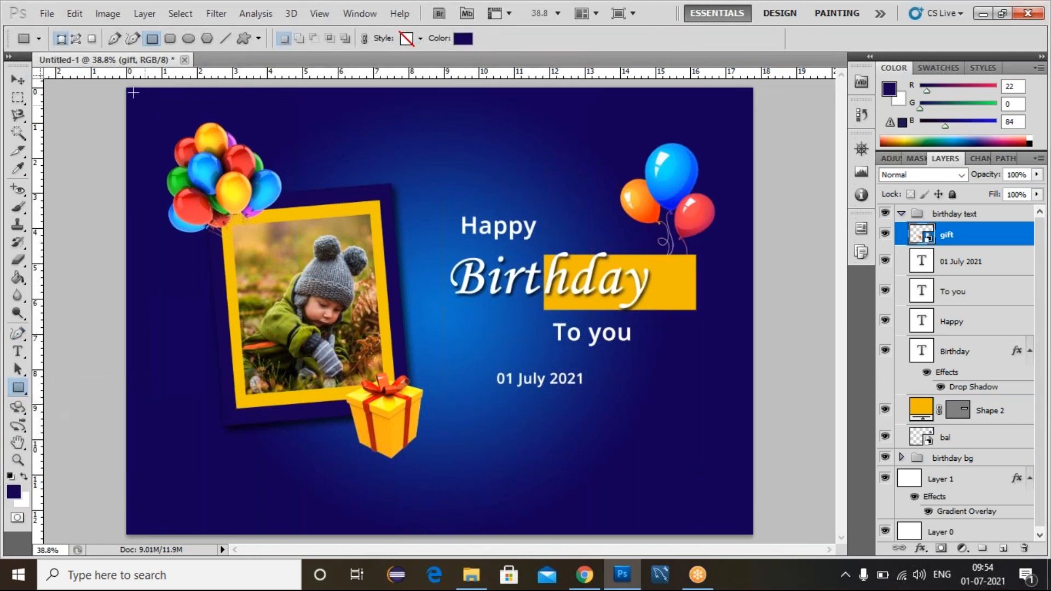
{"action": "left_click_drag", "start_coordinate": [123, 88], "coordinate": [71, 244]}
{"action": "key", "text": "ctrl+z"}
{"action": "left_click_drag", "start_coordinate": [126, 88], "coordinate": [751, 535]}
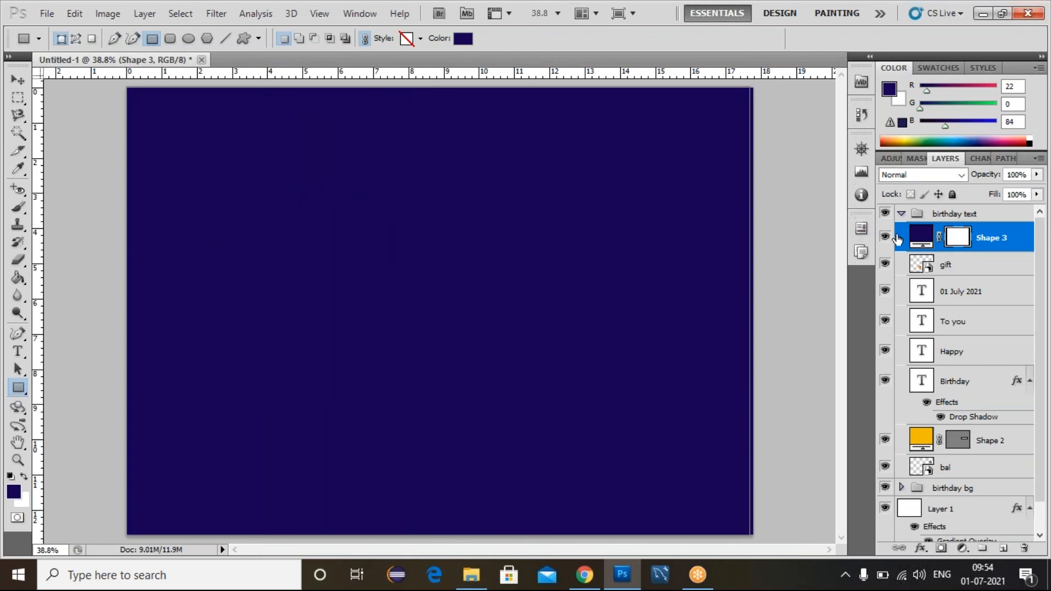
Step: Apply the preset style with a stroke and 0% fill to the full-canvas rectangle
{"action": "left_click", "coordinate": [421, 38]}
{"action": "left_click", "coordinate": [334, 146]}
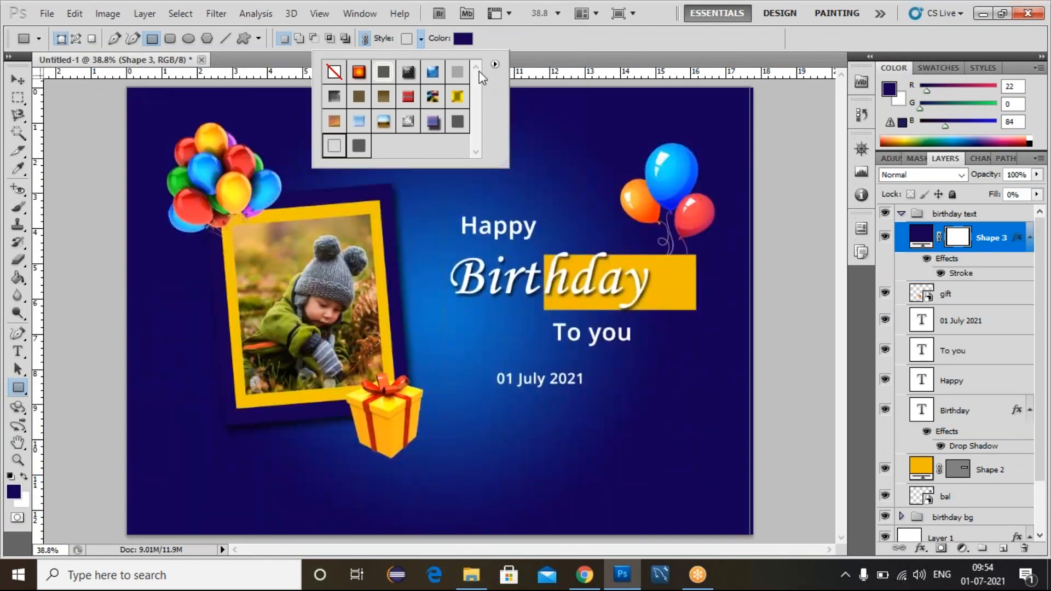
{"action": "left_click", "coordinate": [494, 64]}
{"action": "left_click", "coordinate": [553, 150]}
Step: Change the stroke color of the full-canvas rectangle Shape 3 to white (ffffff)
{"action": "left_click", "coordinate": [955, 278]}
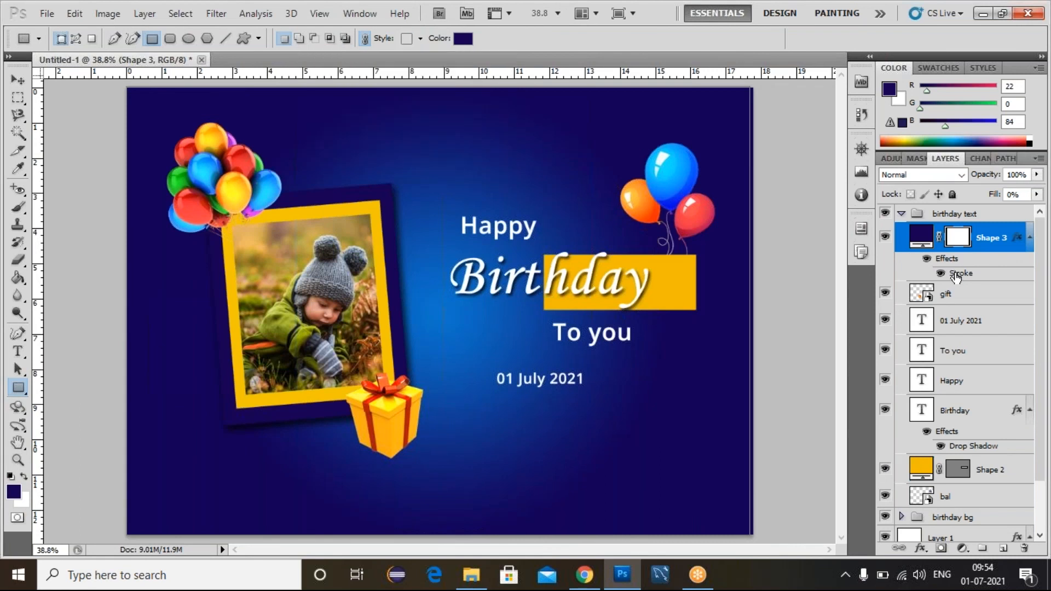
{"action": "double_click", "coordinate": [955, 275]}
{"action": "left_click", "coordinate": [955, 267]}
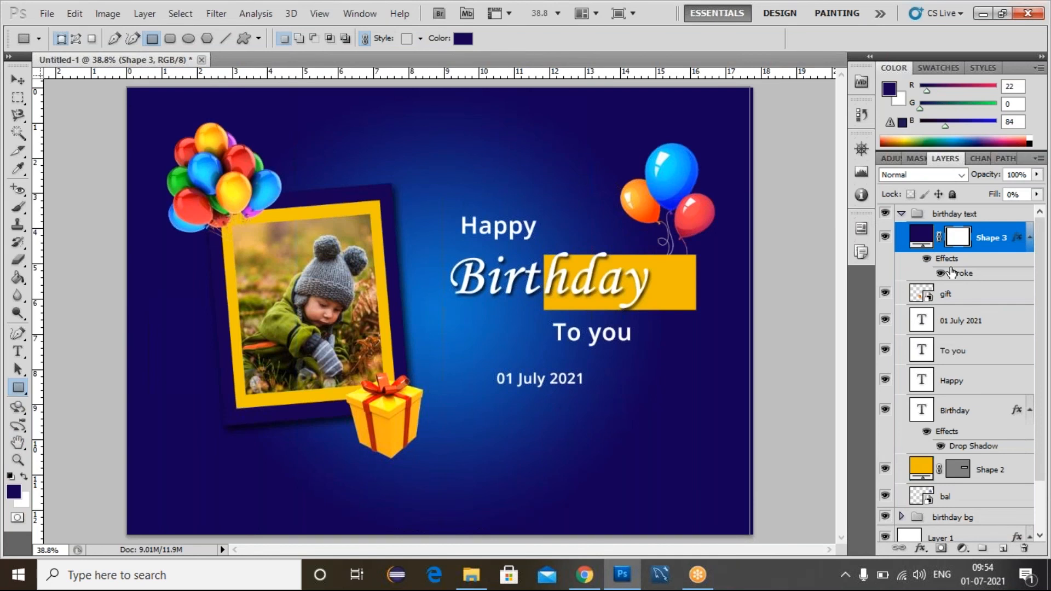
{"action": "key", "text": "h"}
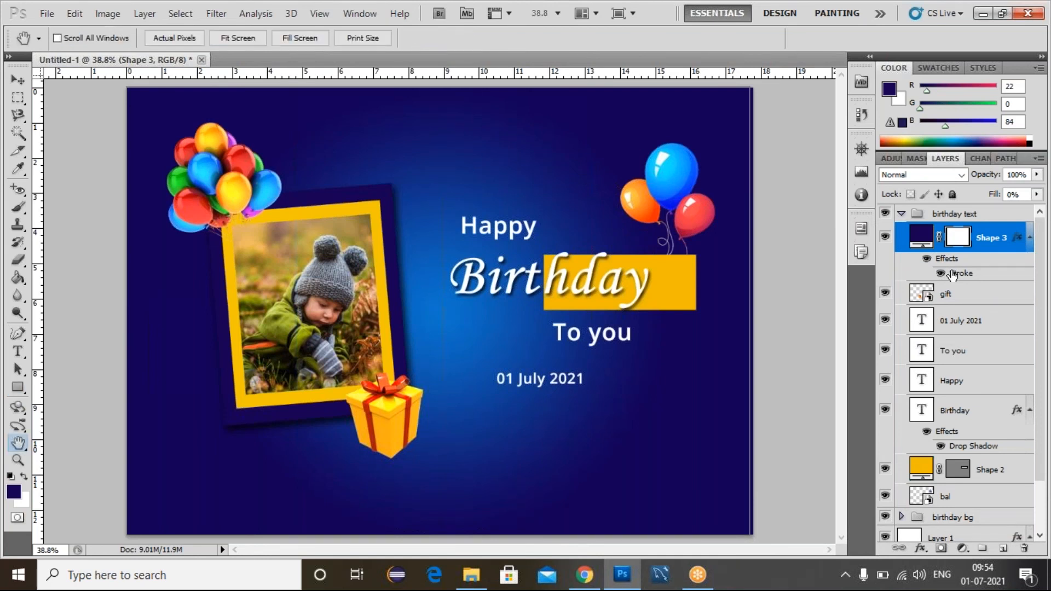
{"action": "double_click", "coordinate": [953, 275]}
{"action": "left_click_drag", "start_coordinate": [823, 247], "coordinate": [945, 201]}
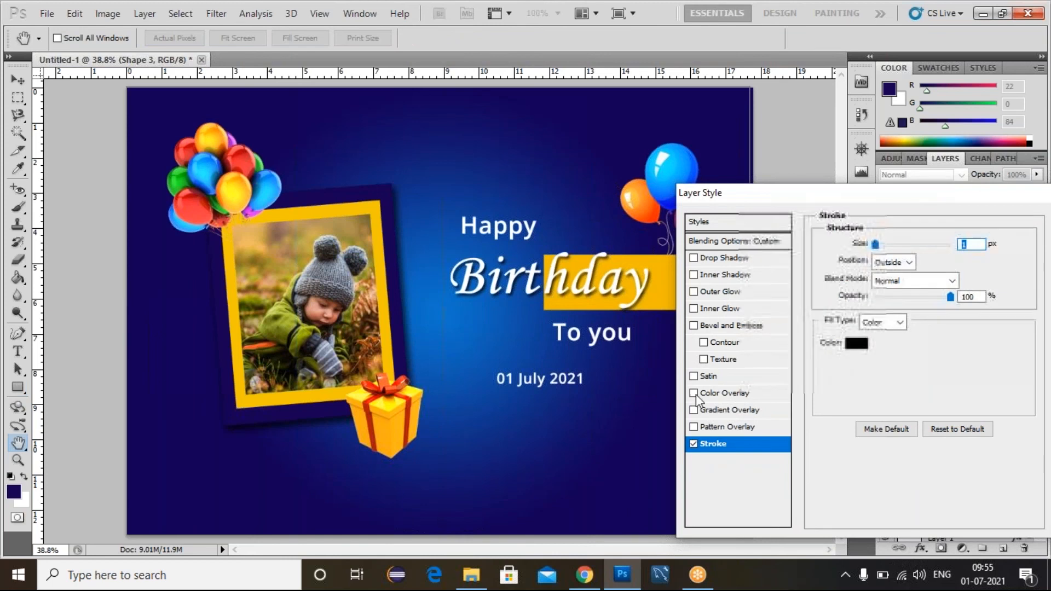
{"action": "left_click", "coordinate": [857, 343]}
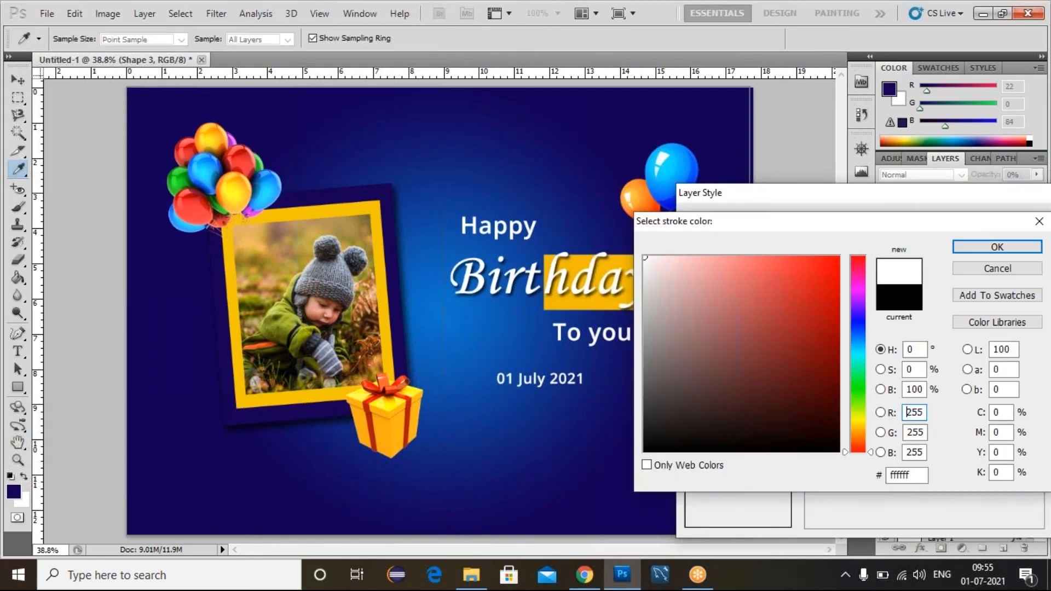
{"action": "left_click", "coordinate": [974, 245]}
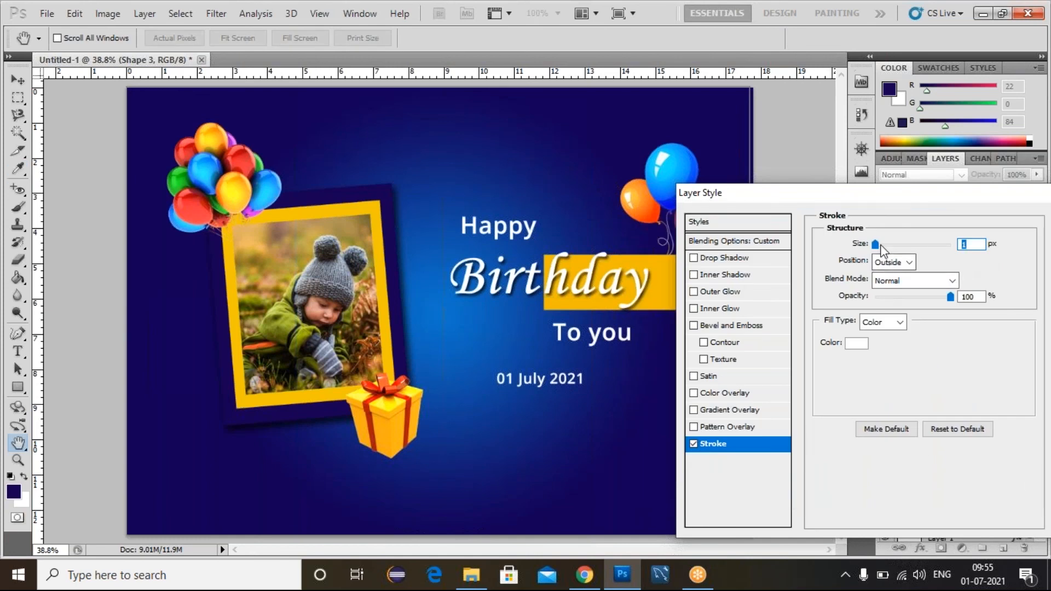
Step: Position the white stroke on the inside of the rectangle and set its size to 16 px
{"action": "left_click_drag", "start_coordinate": [880, 245], "coordinate": [885, 247]}
{"action": "left_click_drag", "start_coordinate": [888, 247], "coordinate": [891, 250]}
{"action": "left_click", "coordinate": [891, 262]}
{"action": "left_click", "coordinate": [888, 286]}
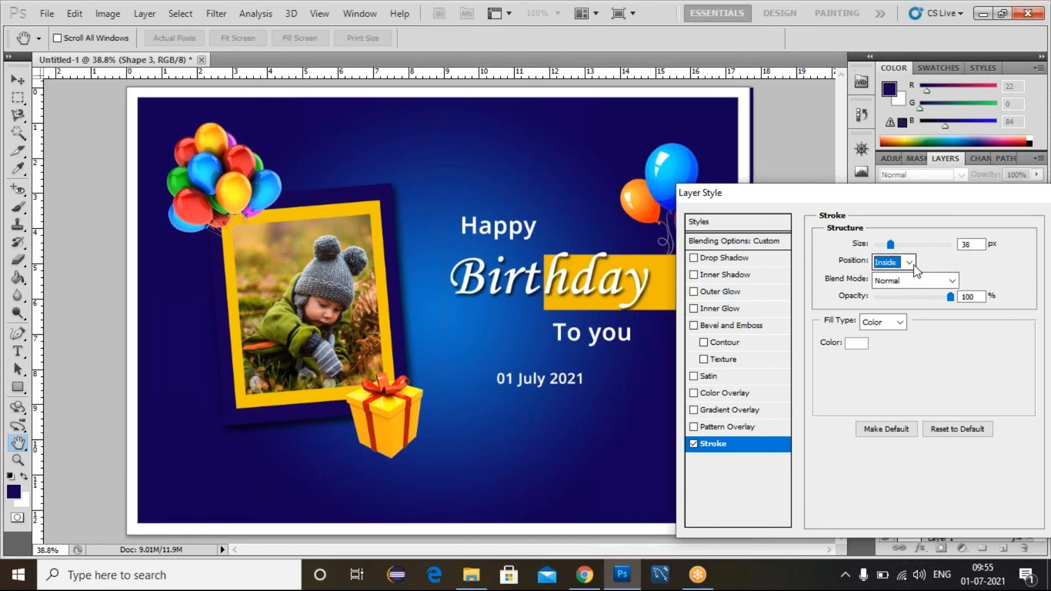
{"action": "left_click_drag", "start_coordinate": [891, 245], "coordinate": [885, 247]}
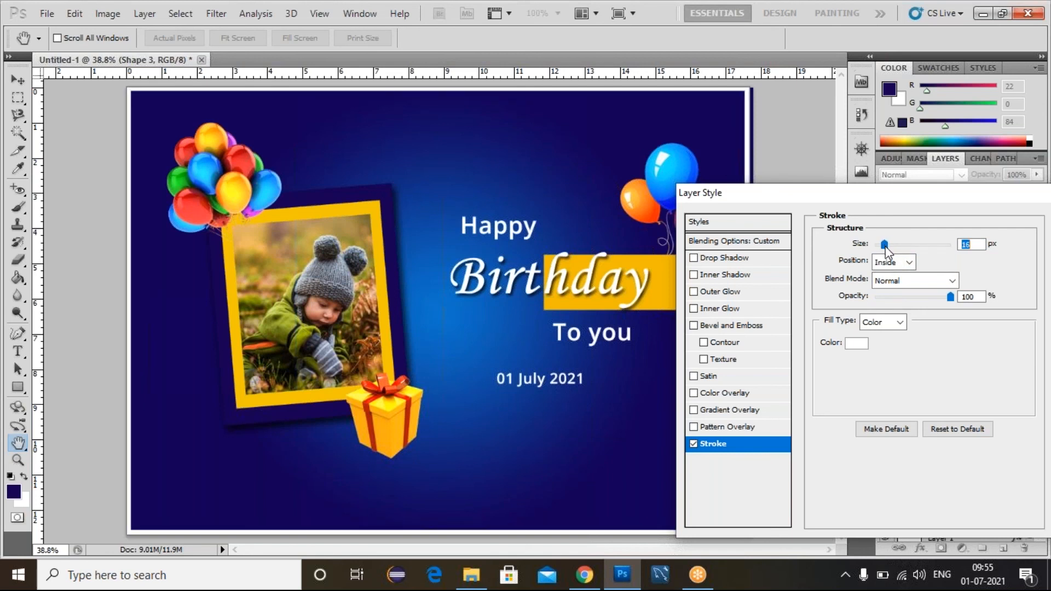
{"action": "left_click_drag", "start_coordinate": [899, 196], "coordinate": [735, 193]}
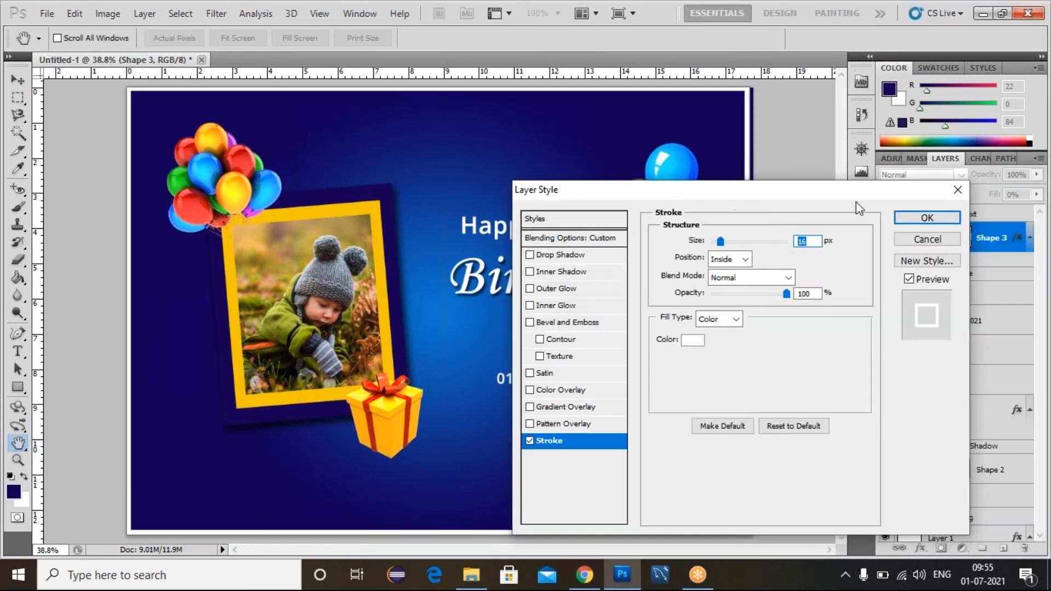
{"action": "left_click", "coordinate": [905, 220]}
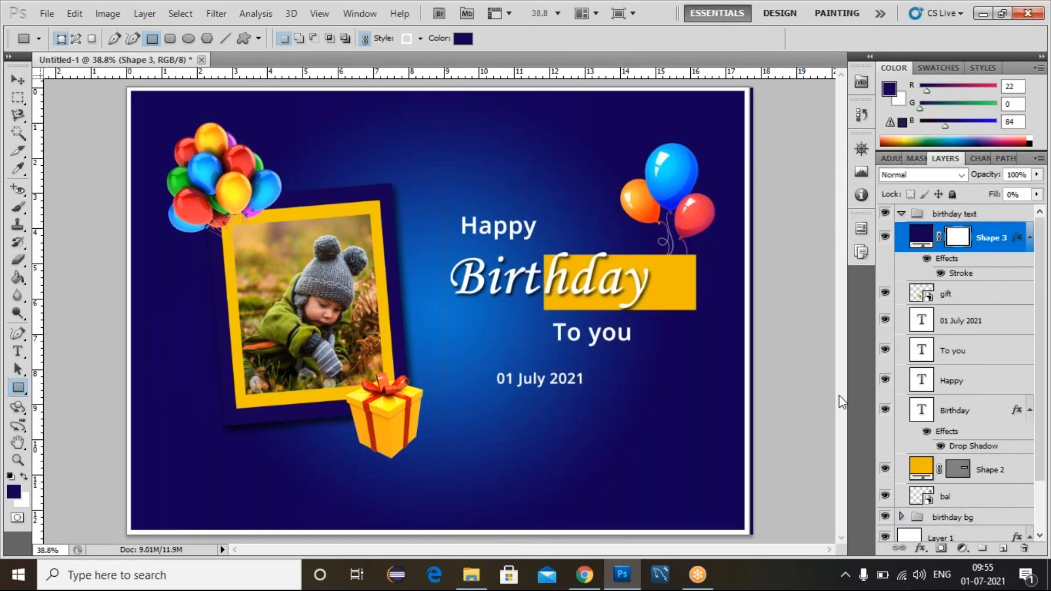
Step: Stretch the bordered rectangle to 100.62% width so it reaches the canvas's right edge
{"action": "key", "text": "ctrl+t"}
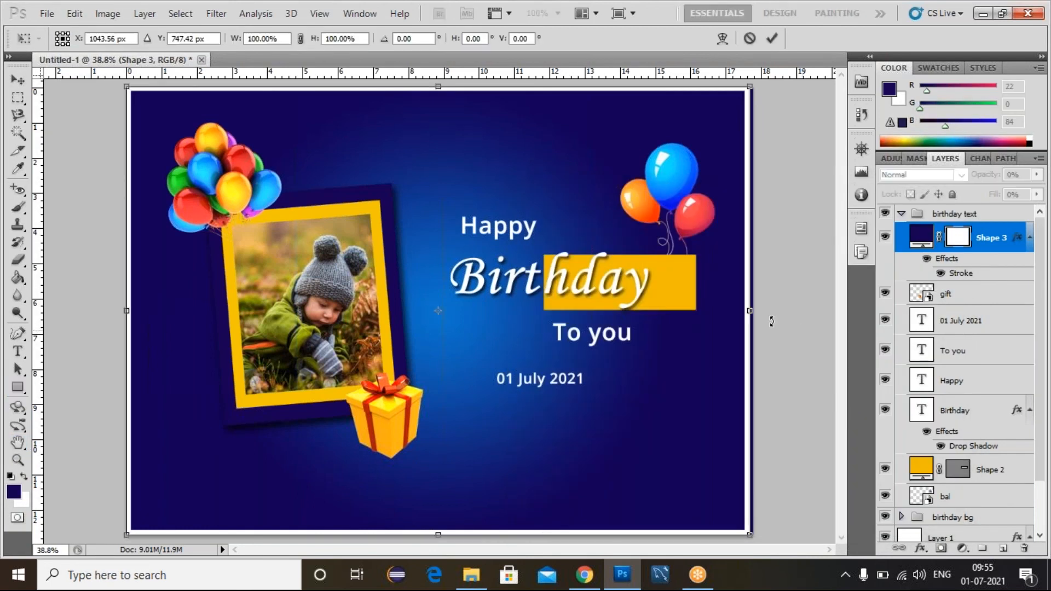
{"action": "left_click_drag", "start_coordinate": [759, 310], "coordinate": [763, 309]}
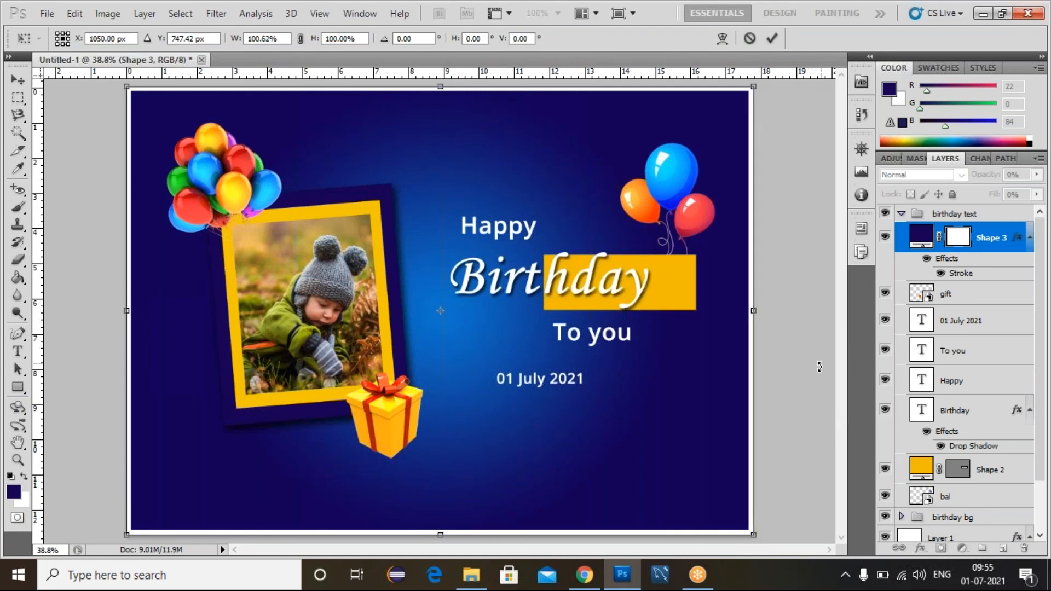
{"action": "key", "text": "u"}
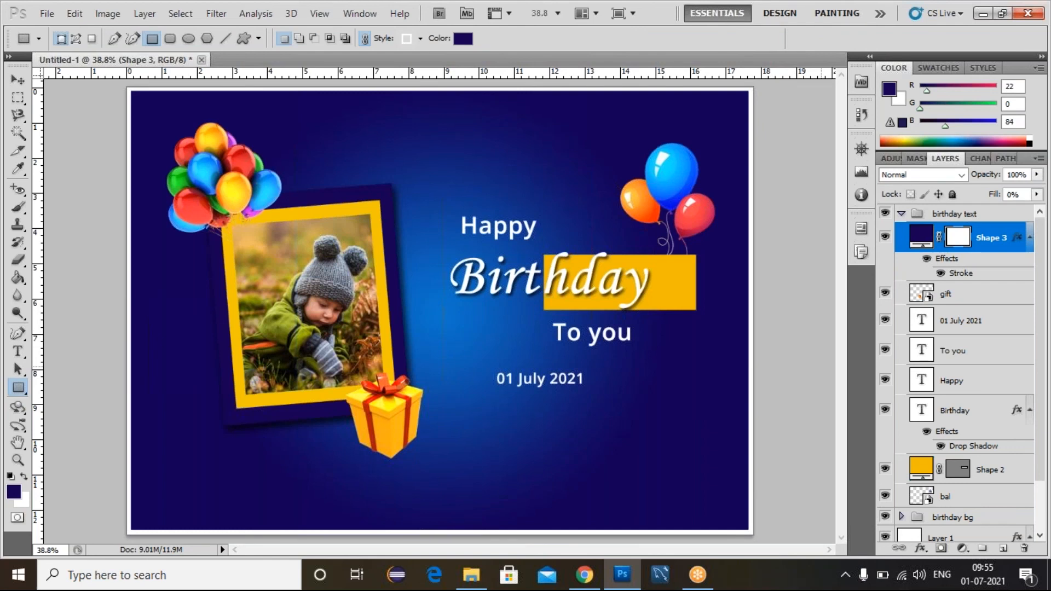